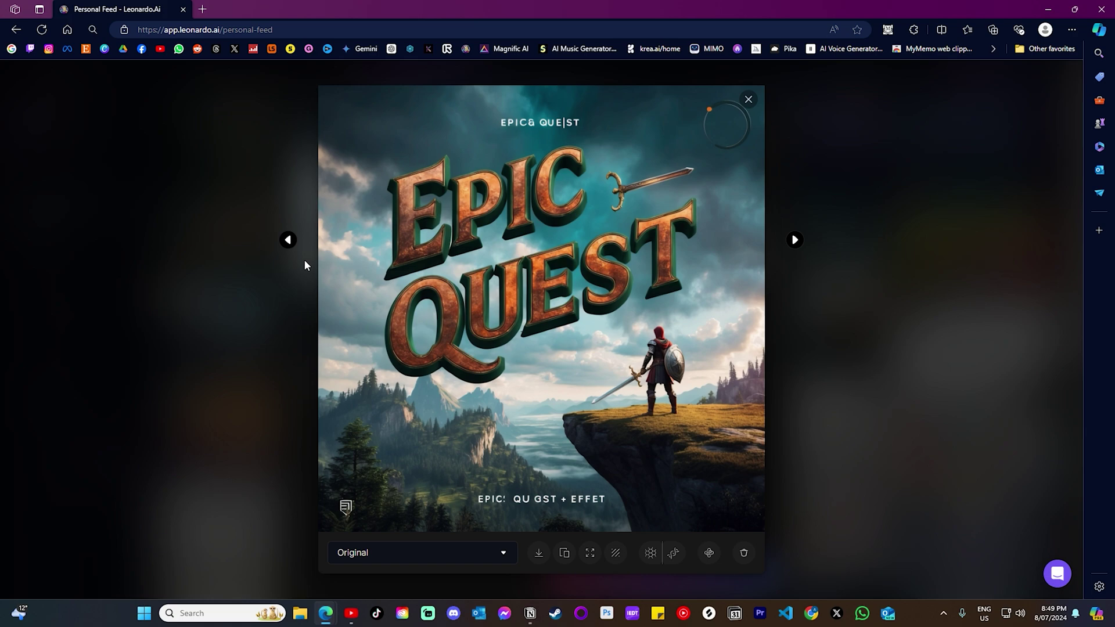
# Browse the generation history, open the businessman and curly-haired portrait images, and zoom into the face.
pyautogui.click(289, 240)
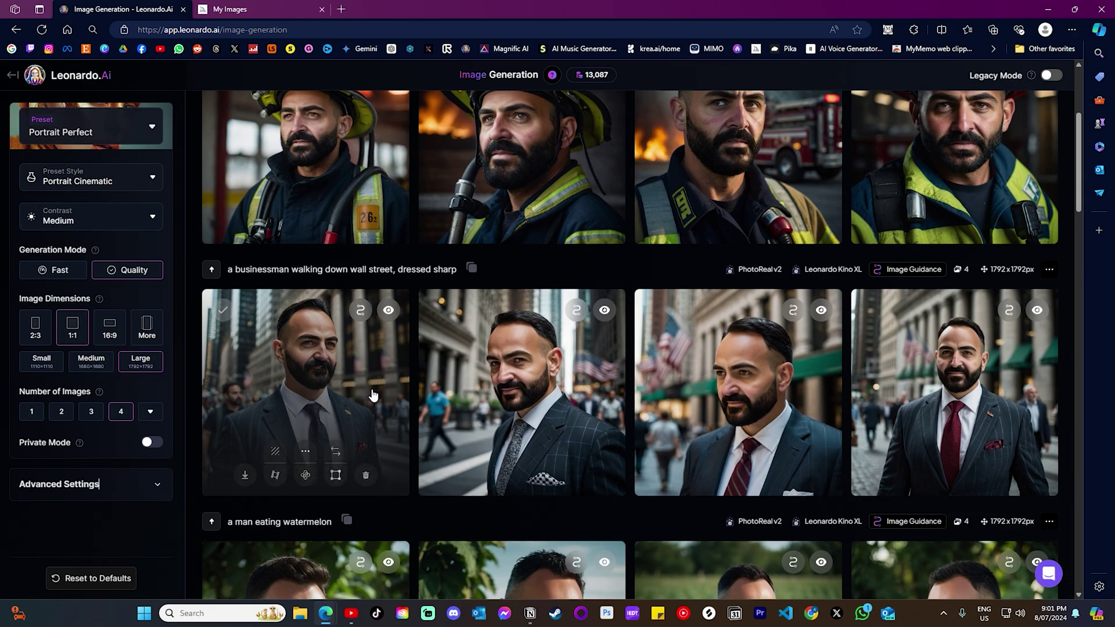
pyautogui.scroll(-1, 764, 391)
pyautogui.click(752, 316)
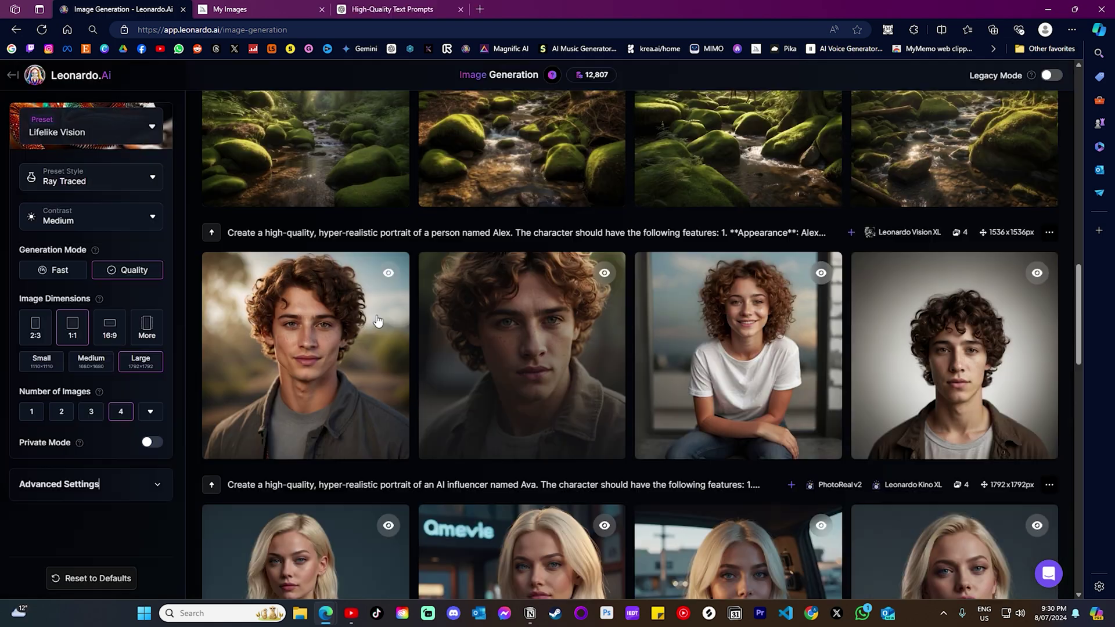
pyautogui.click(348, 317)
pyautogui.click(549, 274)
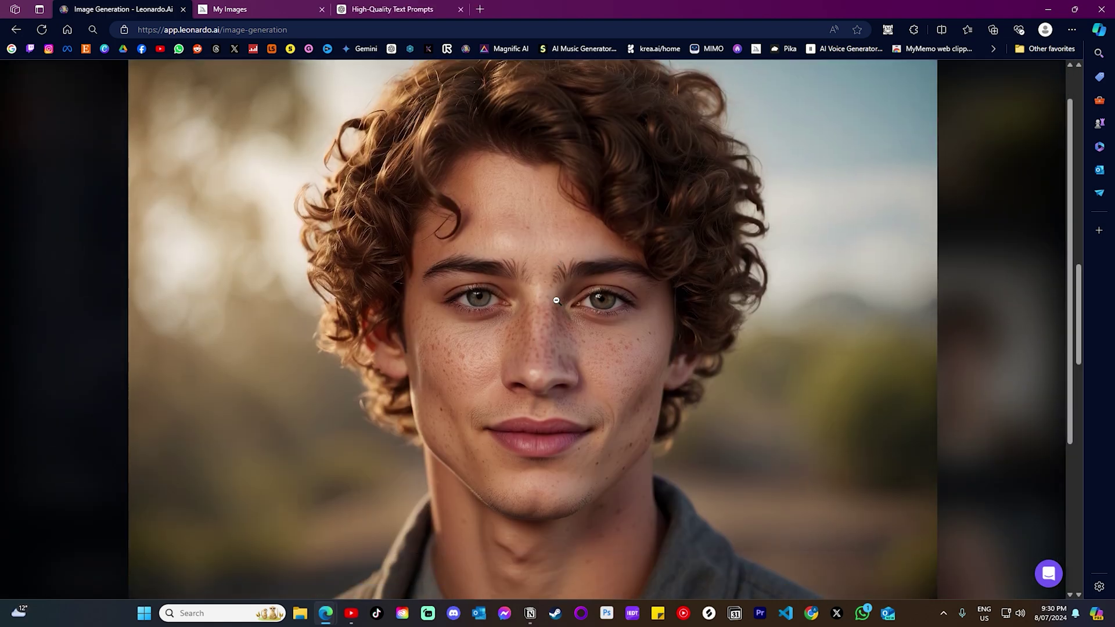
# Switch to the salmon dish images and zoom in and out on the second salmon fillet.
pyautogui.click(549, 274)
pyautogui.click(789, 341)
pyautogui.click(790, 342)
pyautogui.click(549, 288)
pyautogui.click(549, 288)
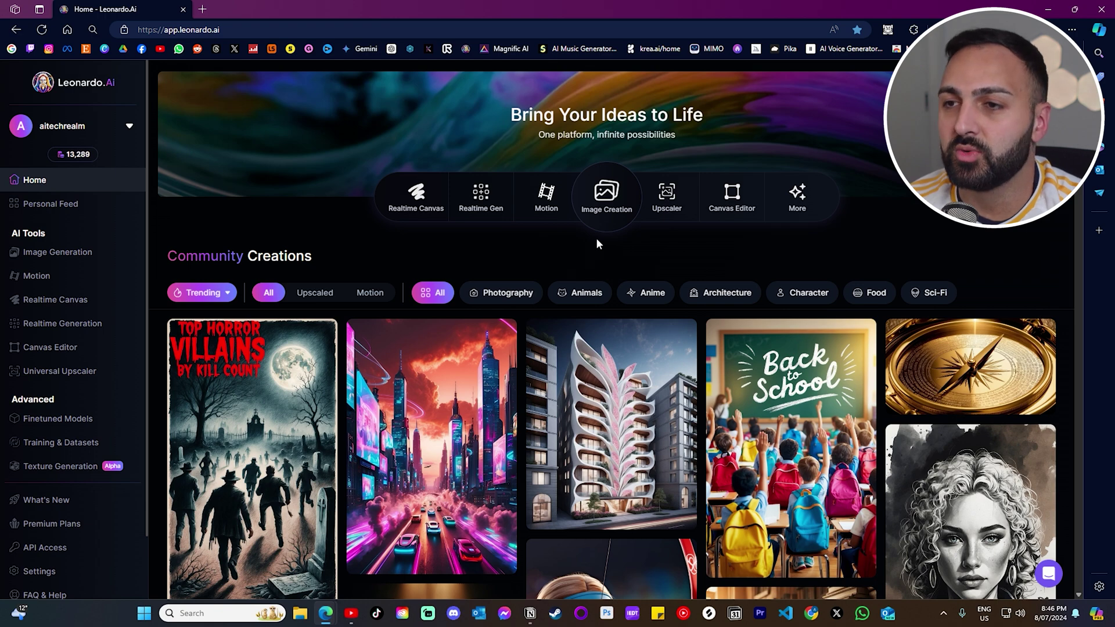
# Go to the Image Creation workspace and show the generation presets list.
pyautogui.click(610, 207)
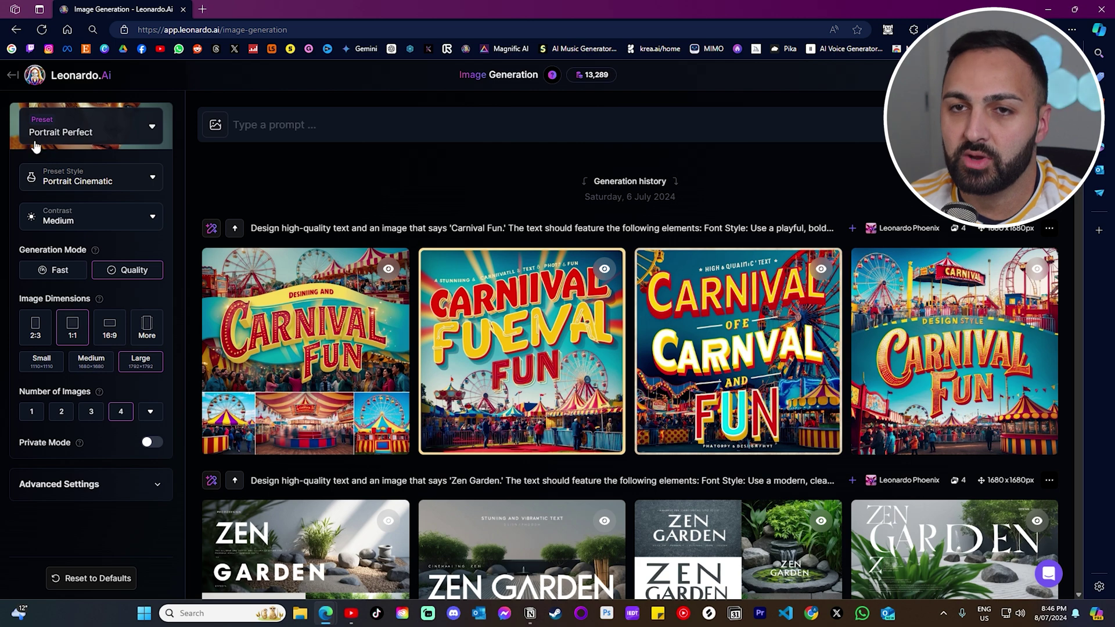
pyautogui.click(87, 149)
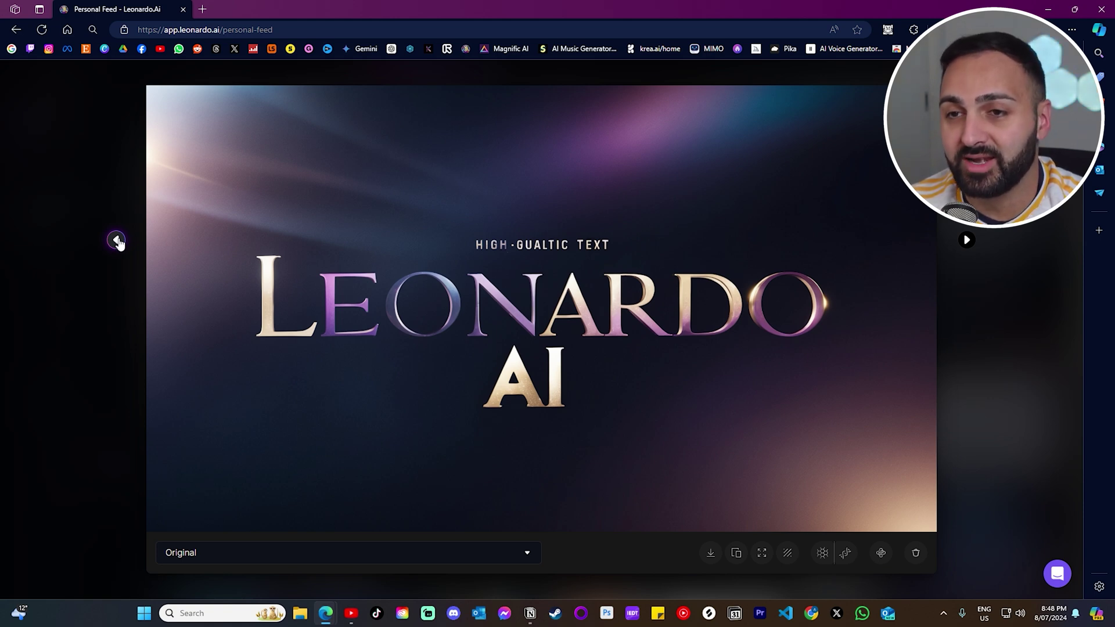
# Page back through the Epic Quest, Mystery Night and Creative Minds variants to the Summer Festival images.
pyautogui.click(116, 241)
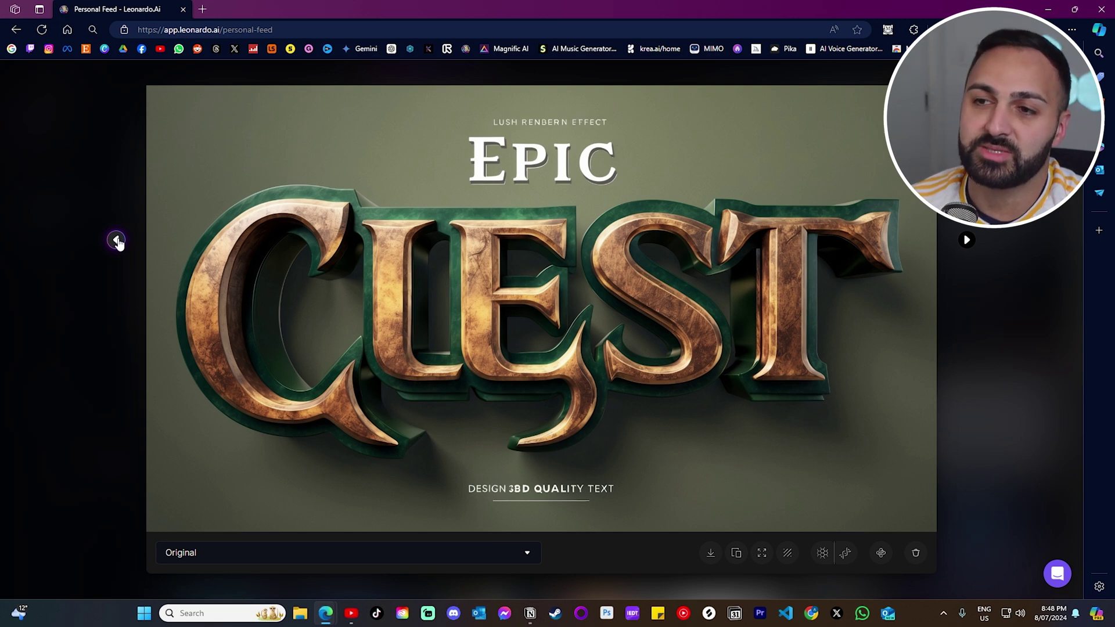
pyautogui.click(117, 240)
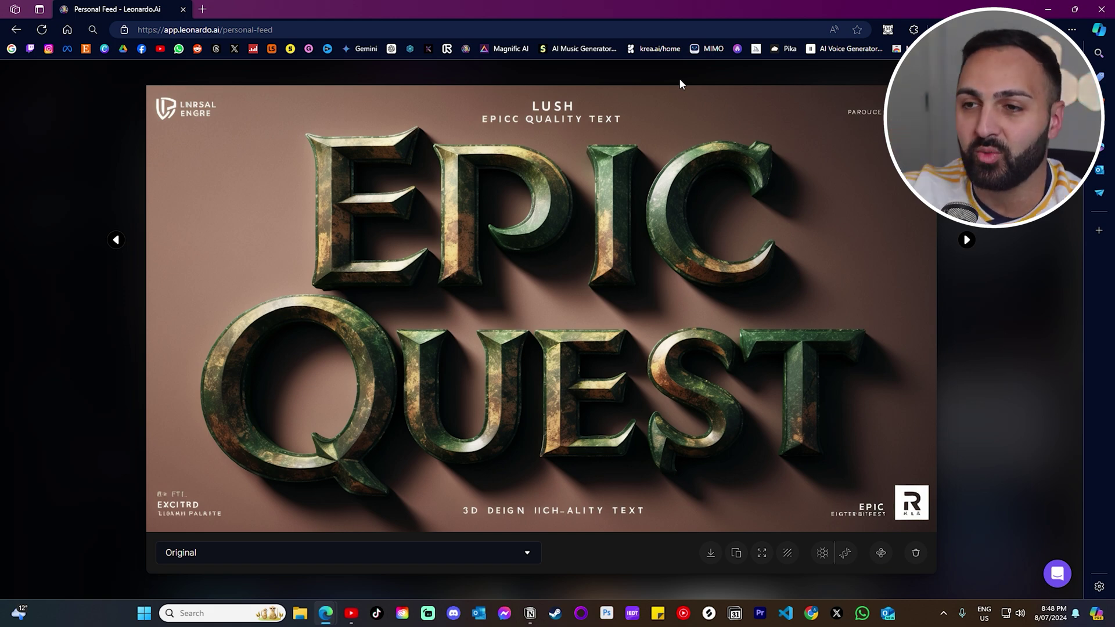
pyautogui.click(116, 240)
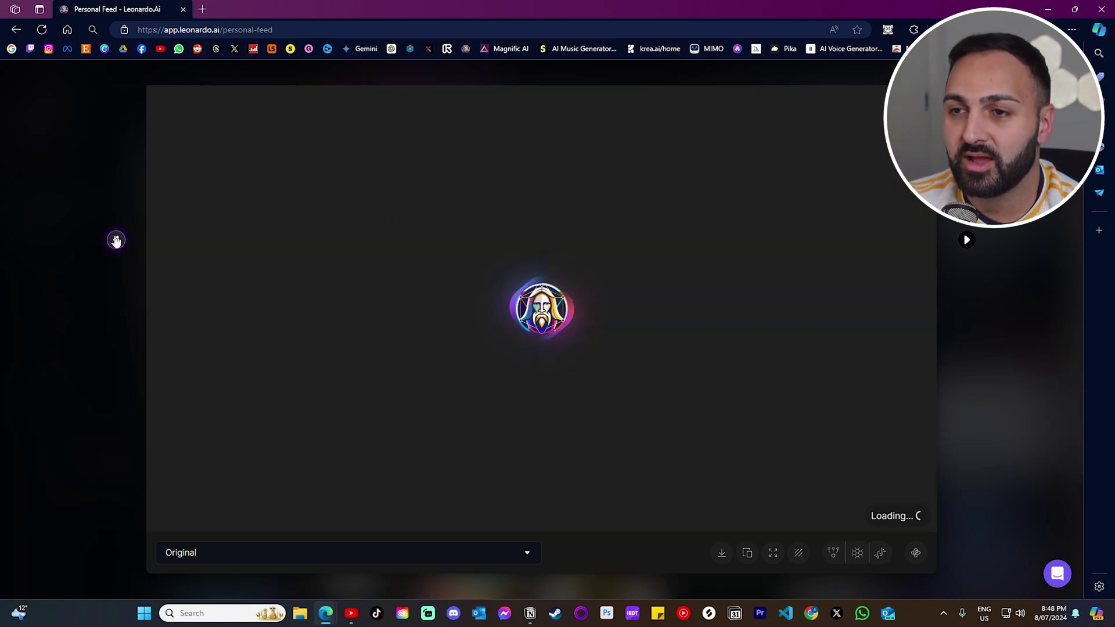
pyautogui.click(117, 240)
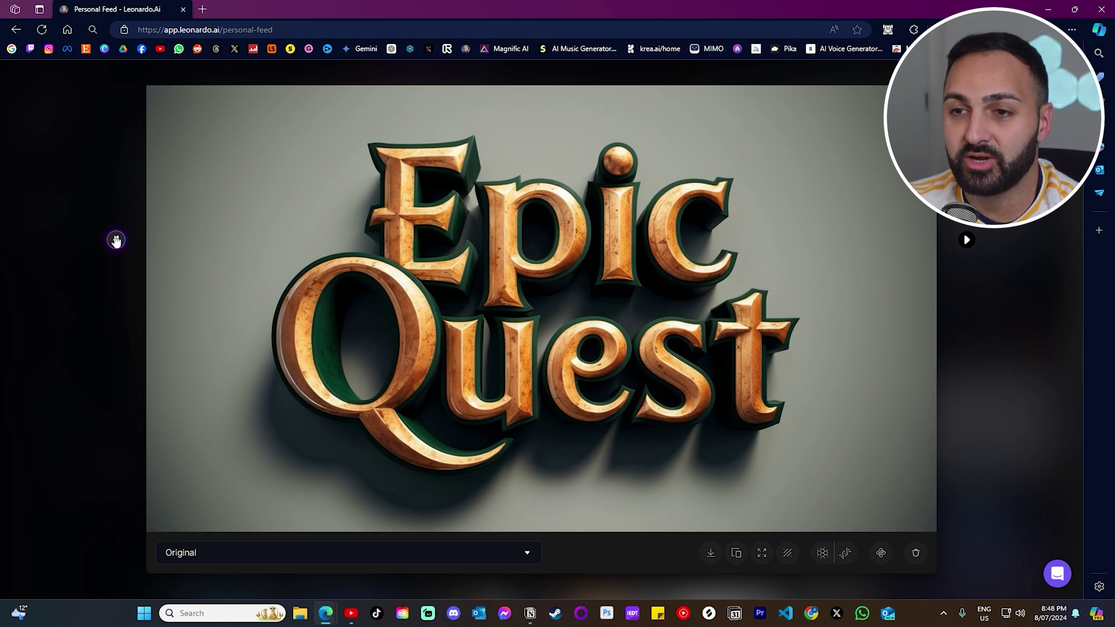
pyautogui.click(116, 240)
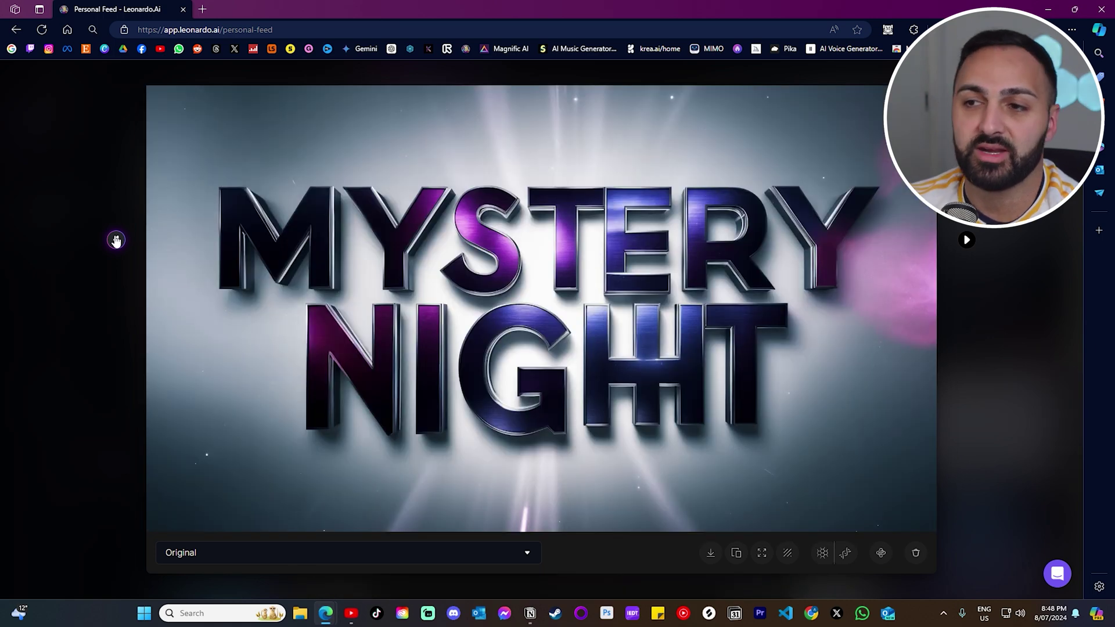
pyautogui.click(116, 240)
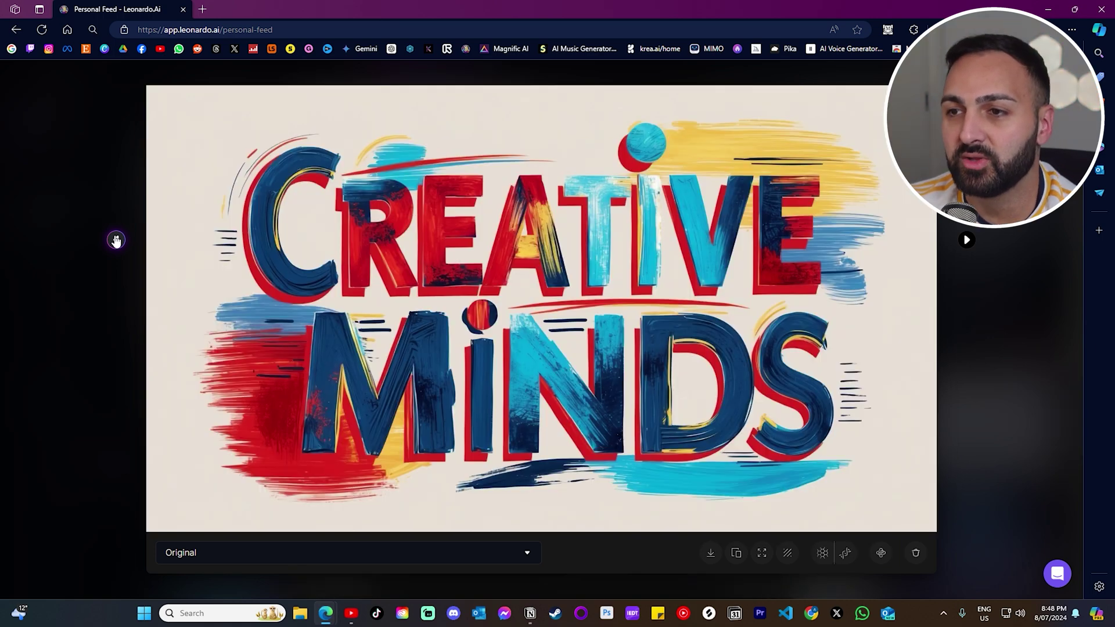
pyautogui.click(116, 240)
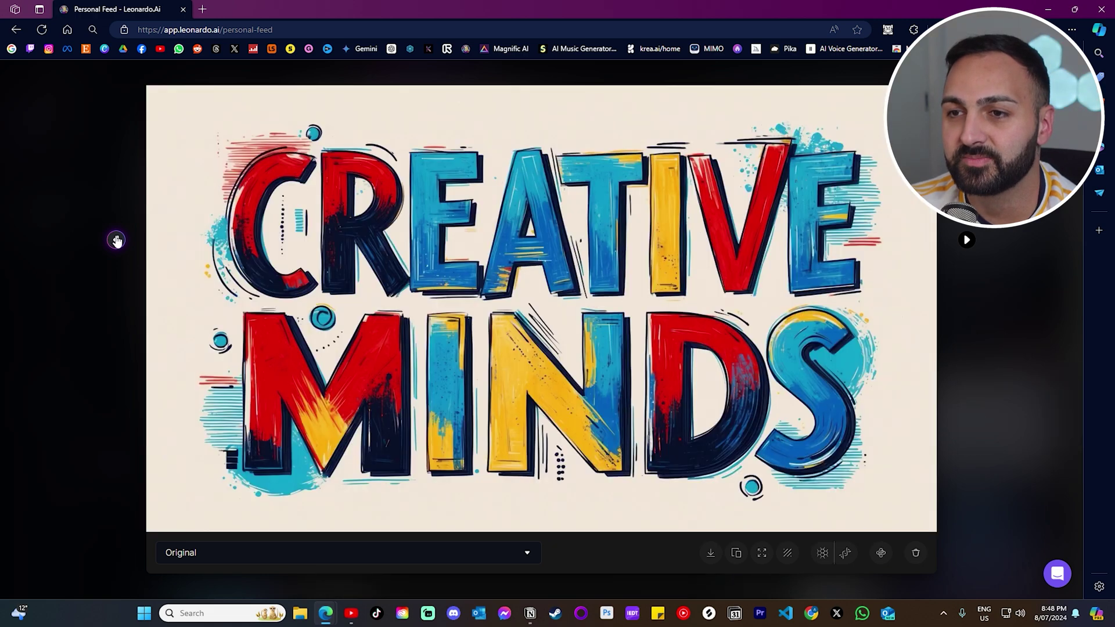
pyautogui.click(116, 240)
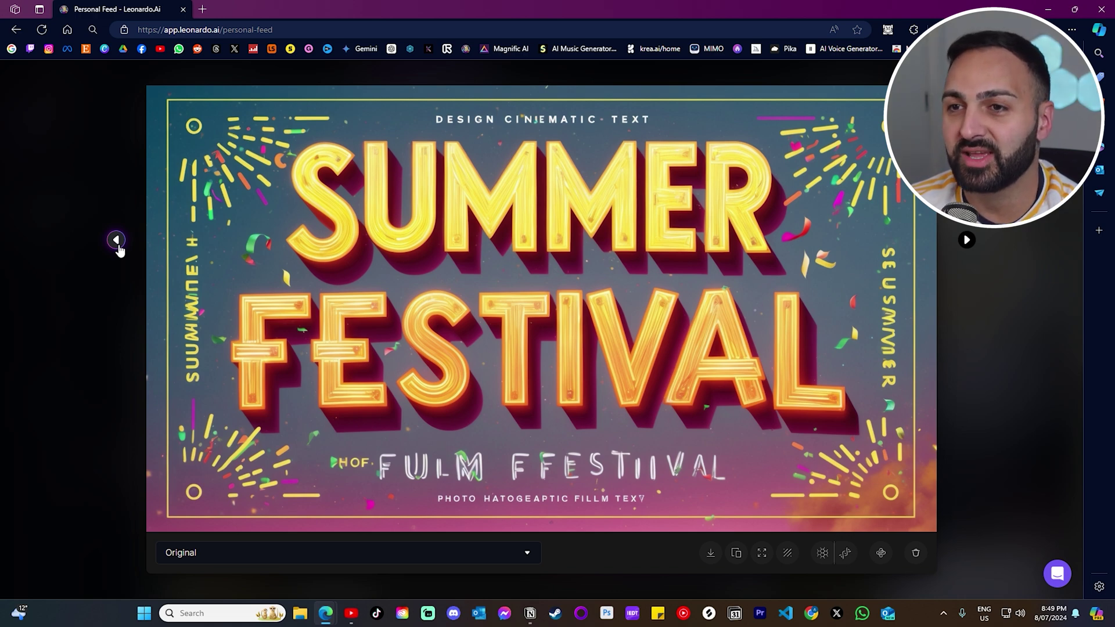
pyautogui.click(116, 240)
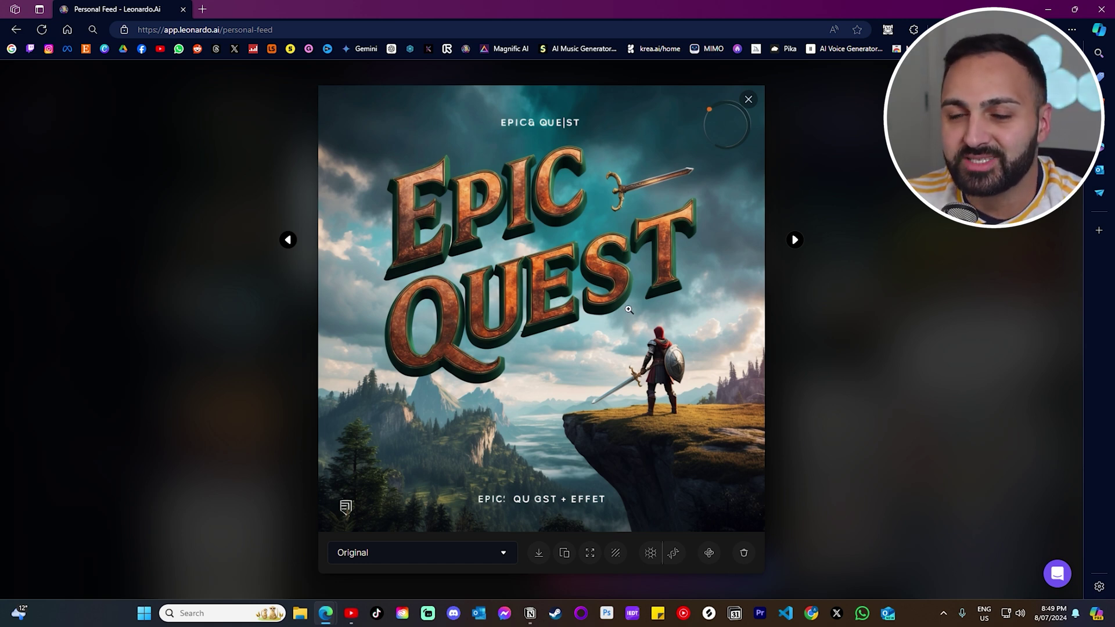
# Step back through the Epic Quest, Future City and Lost World images to Enchanted Forest.
pyautogui.click(289, 241)
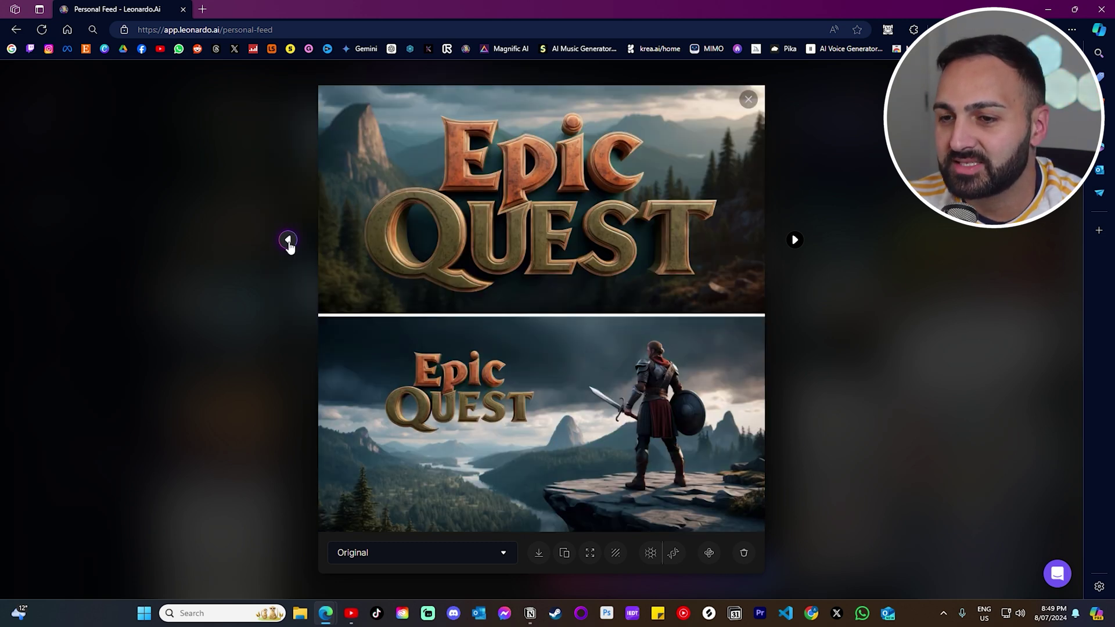
pyautogui.click(289, 241)
pyautogui.click(288, 241)
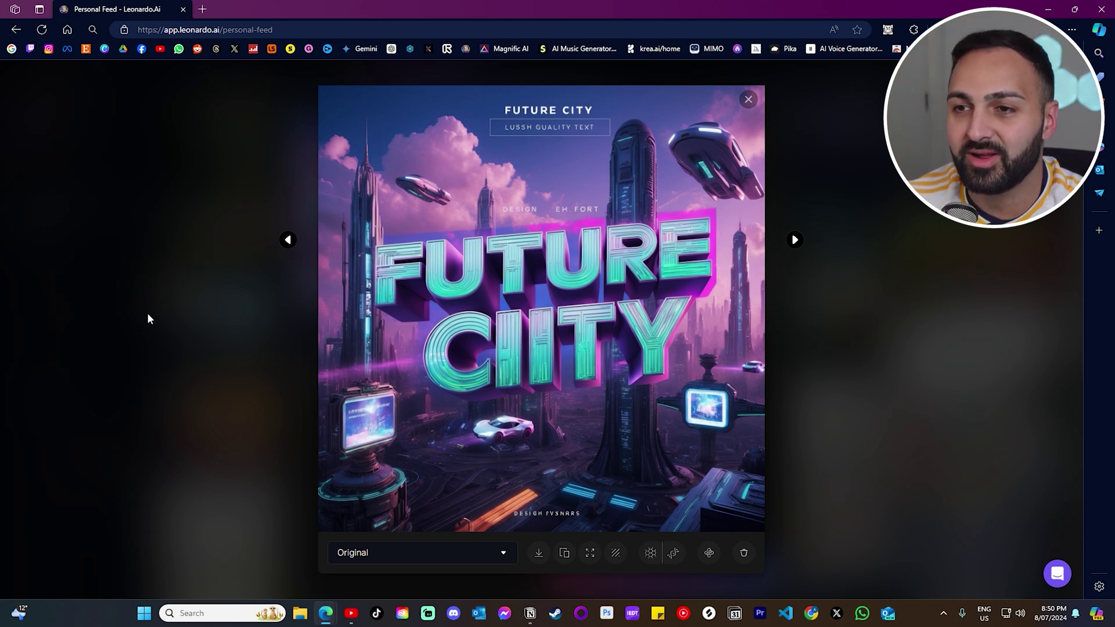
pyautogui.click(289, 241)
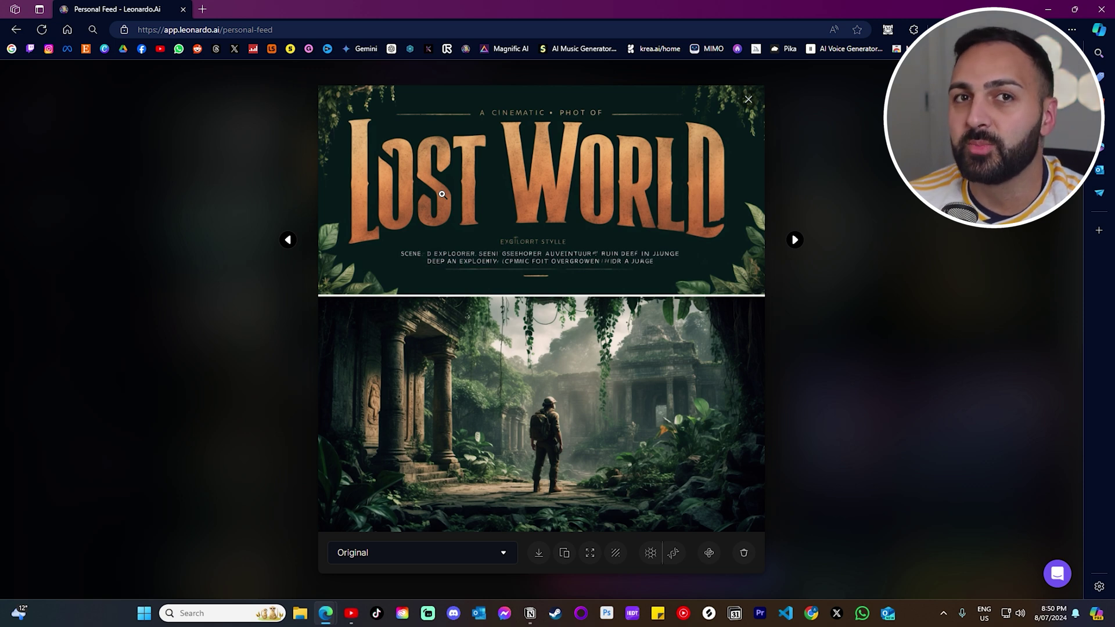
pyautogui.click(288, 240)
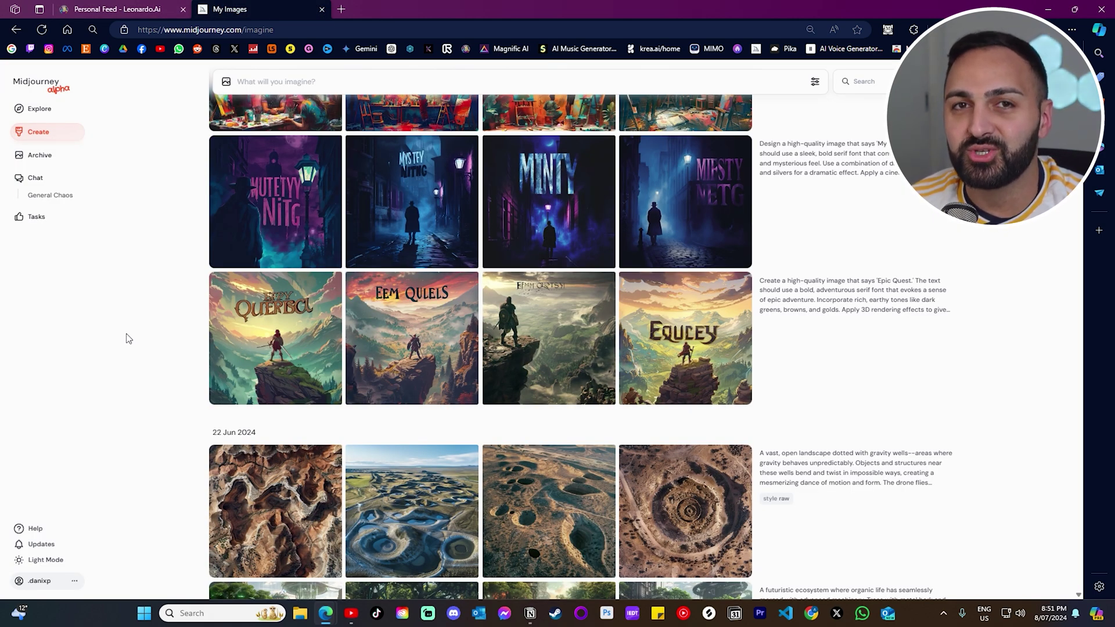
# Enlarge the first Epic Quest result and advance through Mystery Night and the art studio to Summer Festival.
pyautogui.click(212, 340)
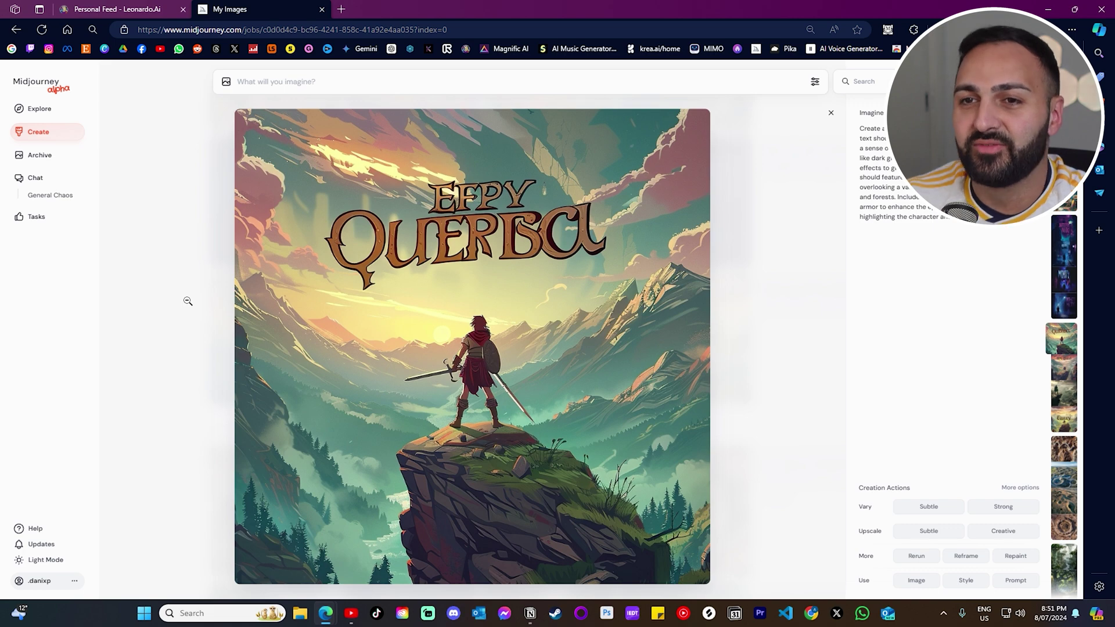
pyautogui.press('Up')
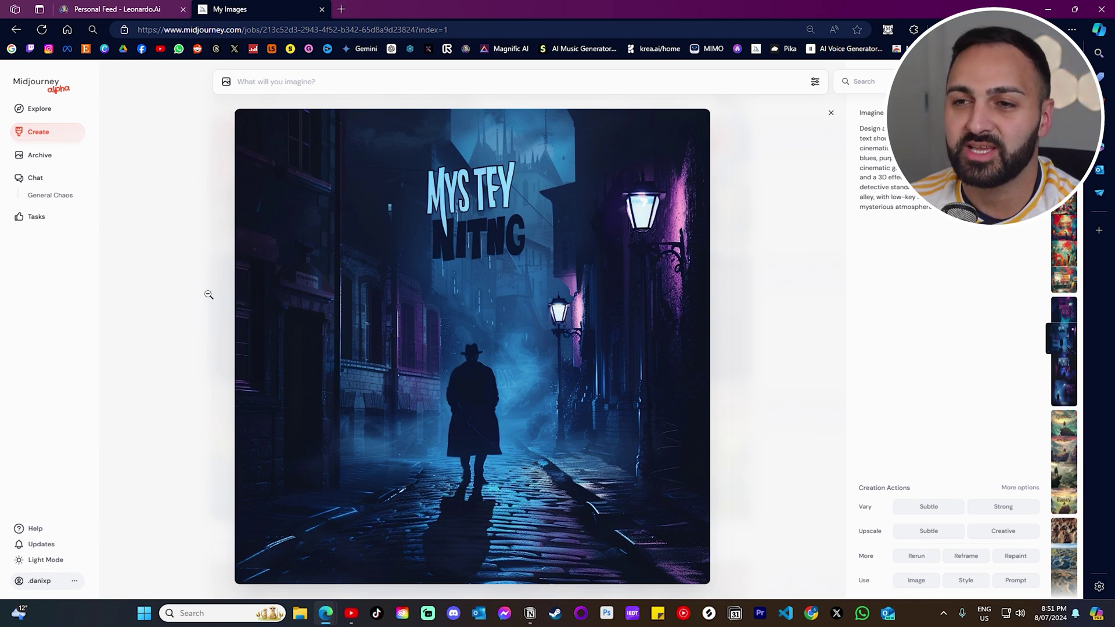
pyautogui.press('Up')
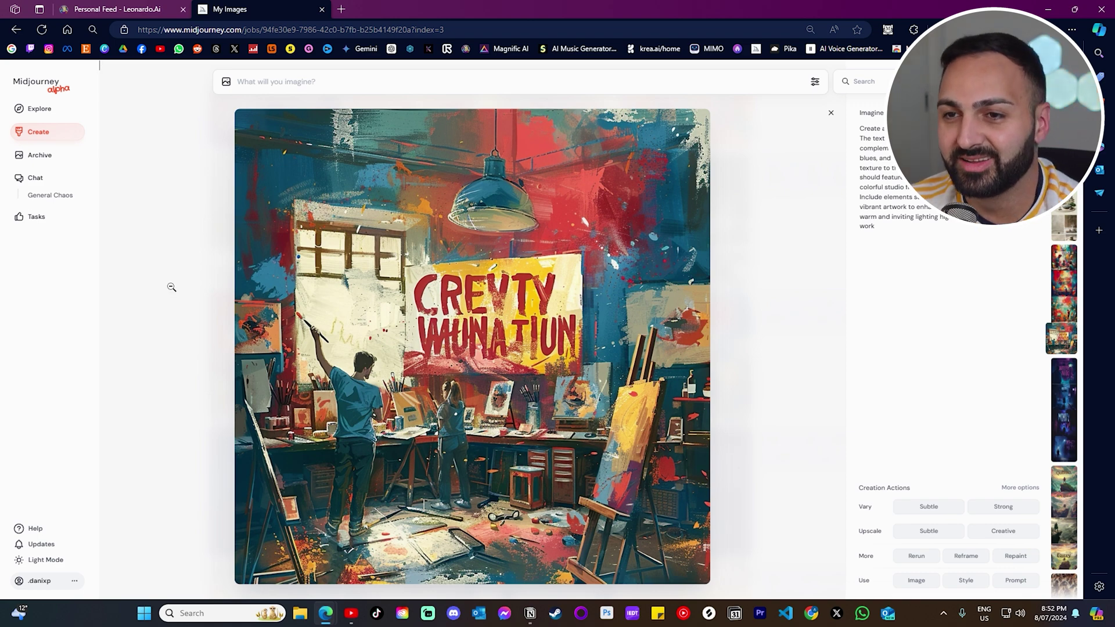
pyautogui.press('Up')
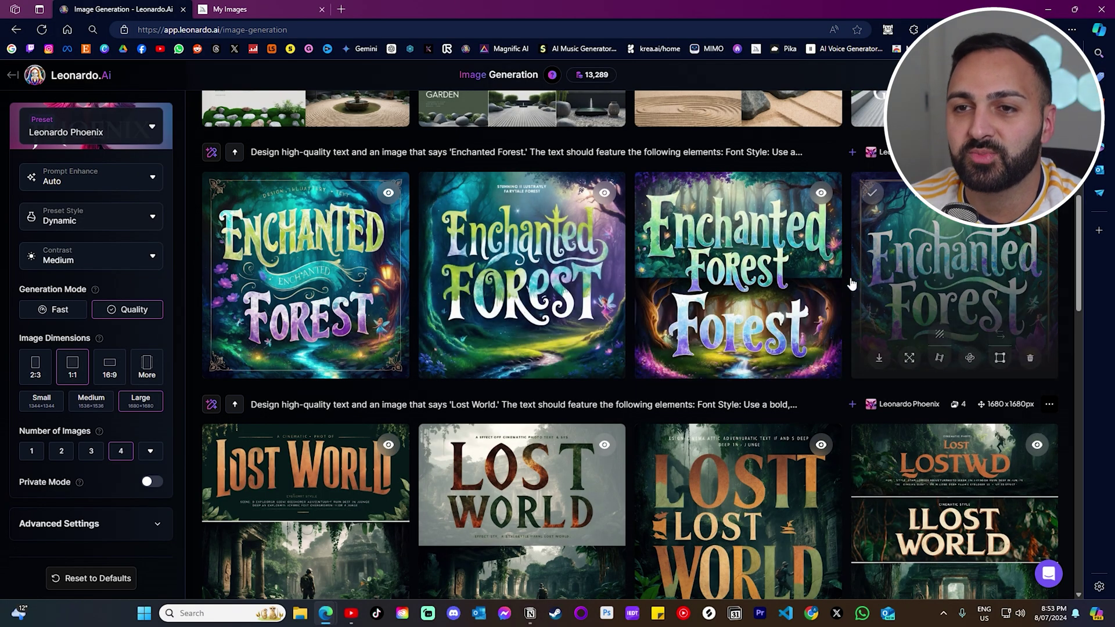
# Start an AI edit of the Enchanted Forest images with the prompt 'add a fairy'.
pyautogui.click(210, 153)
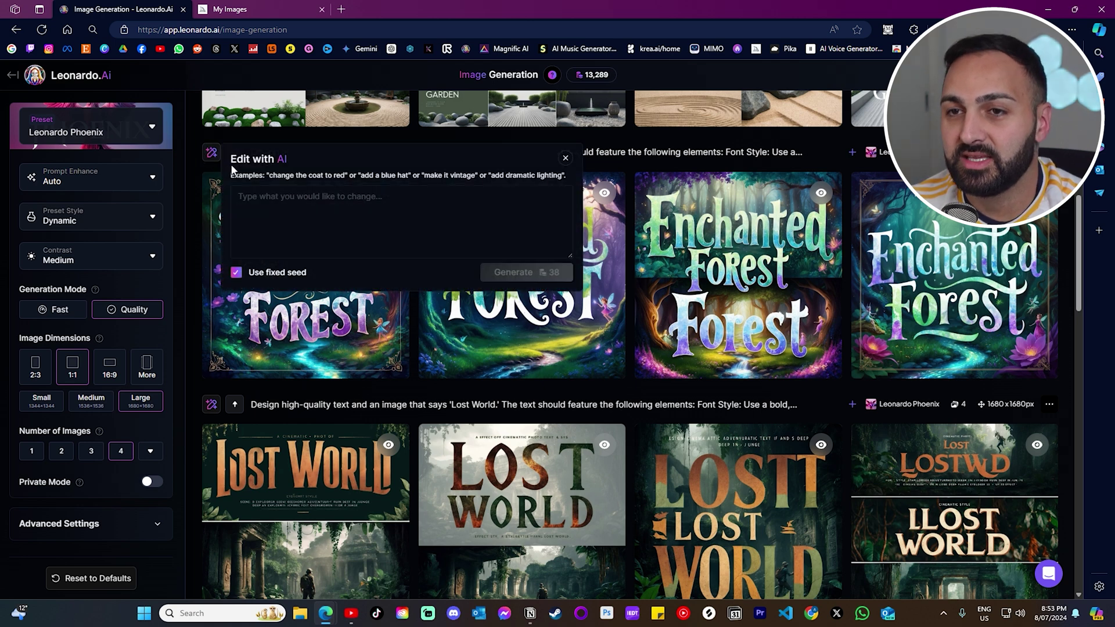
pyautogui.click(249, 199)
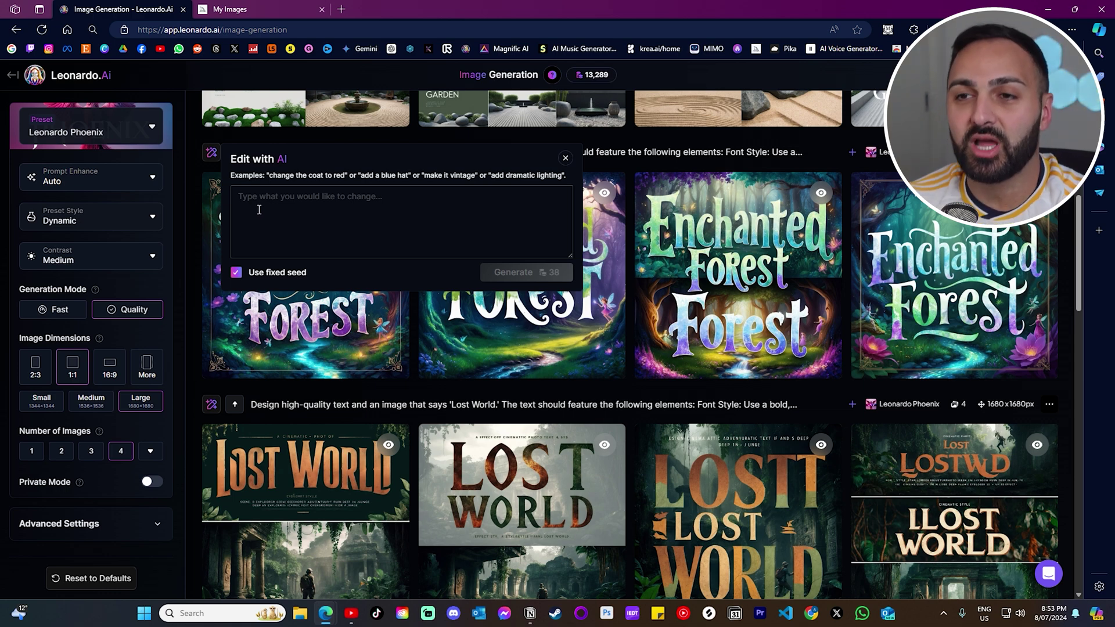
pyautogui.write('add a fairy')
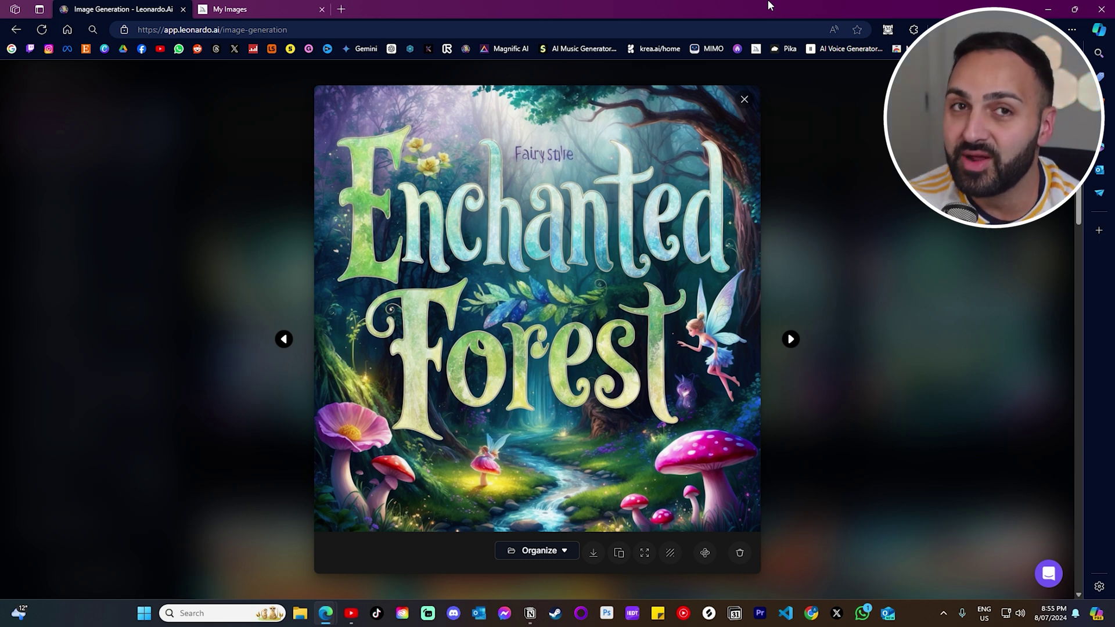
# Advance the viewer to the next image, Epic Quest.
pyautogui.press('Right')
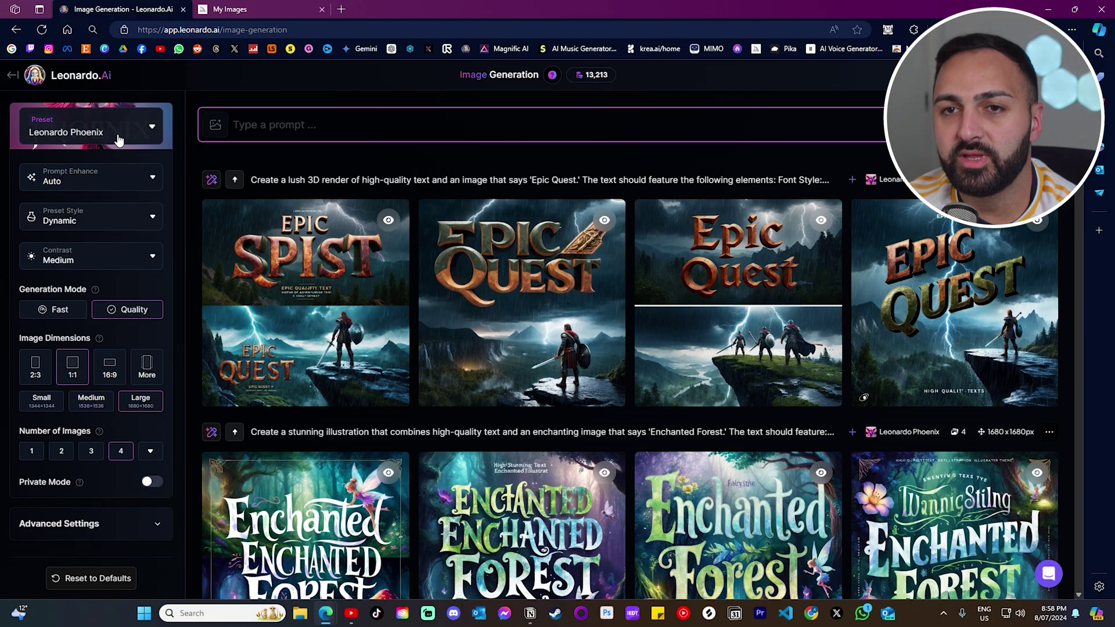
# Choose the Portrait Perfect preset with Portrait Cinematic as its style.
pyautogui.click(125, 138)
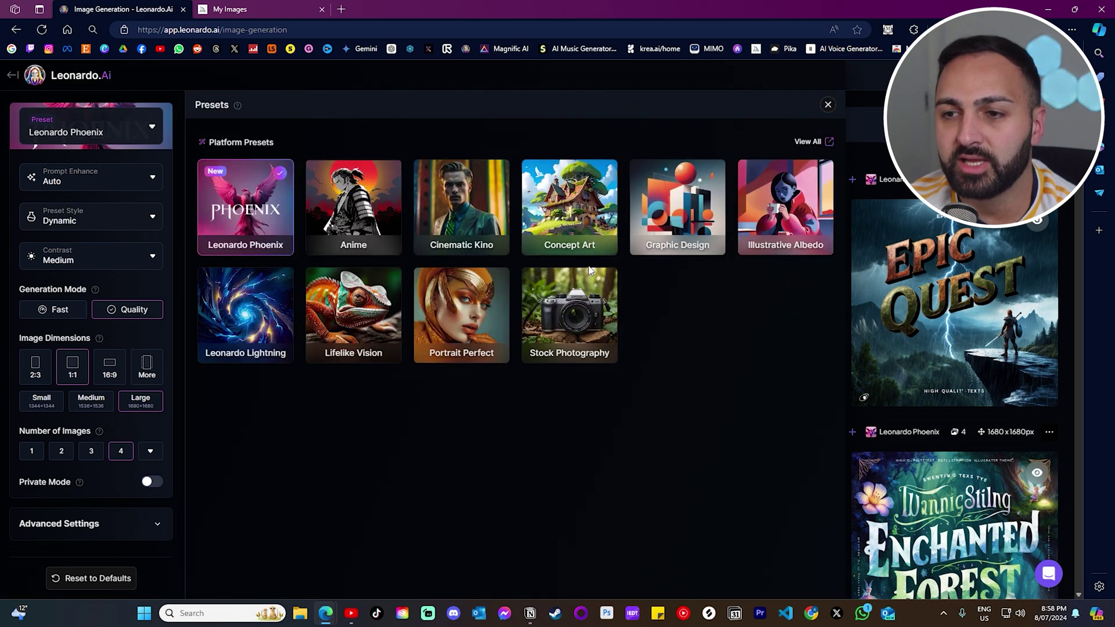
pyautogui.click(473, 356)
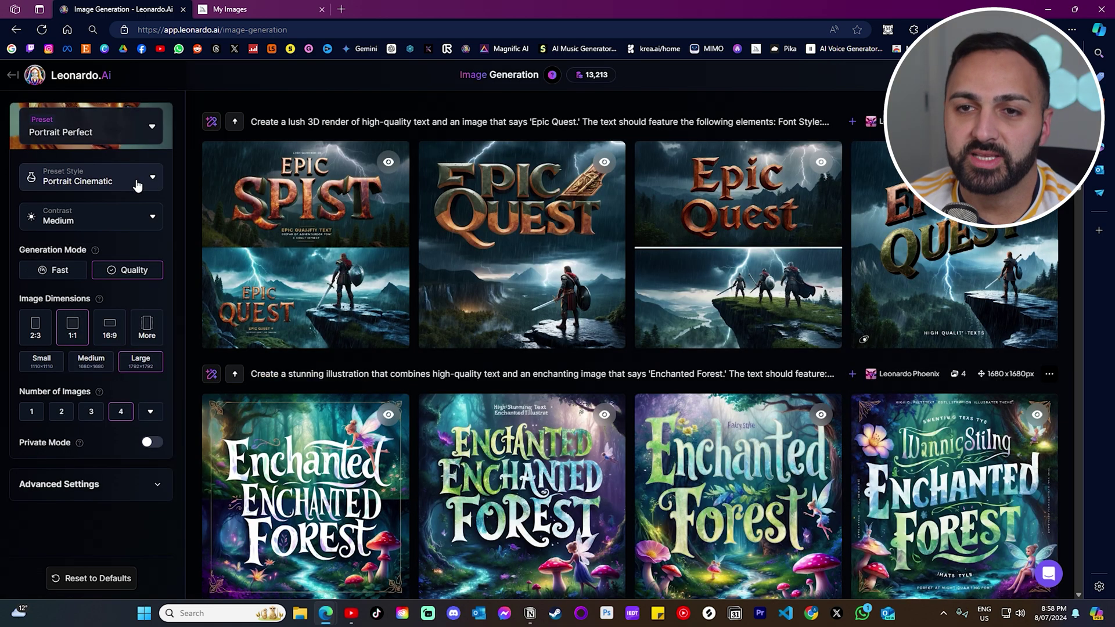
pyautogui.click(138, 184)
pyautogui.click(107, 248)
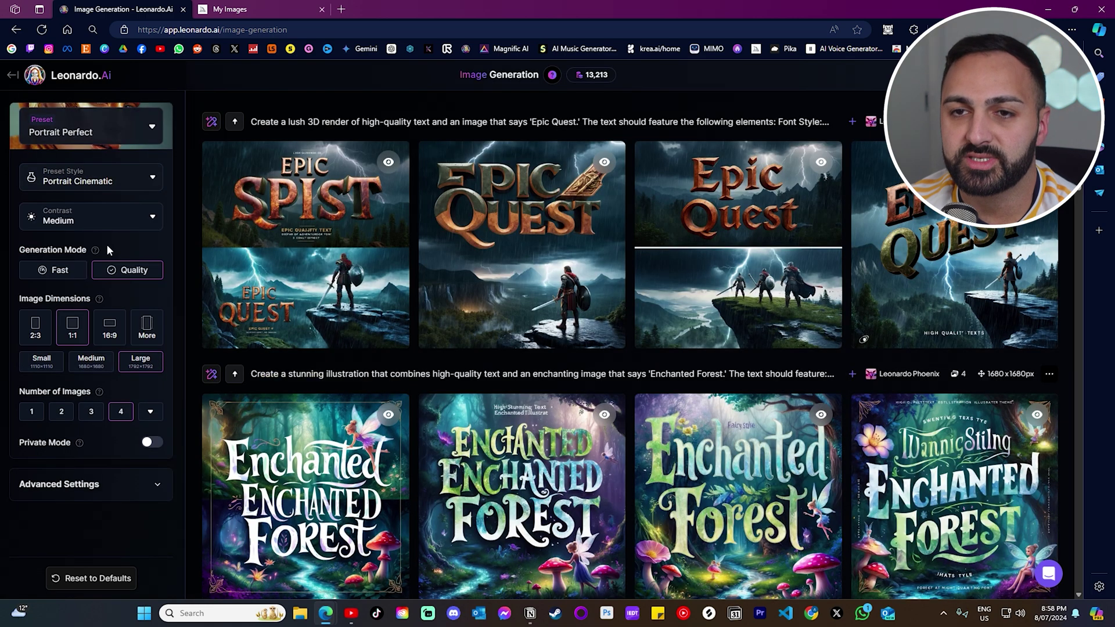
# Set the photo of the man pointing as character reference, then enlarge the fourth watermelon result.
pyautogui.scroll(1, 214, 134)
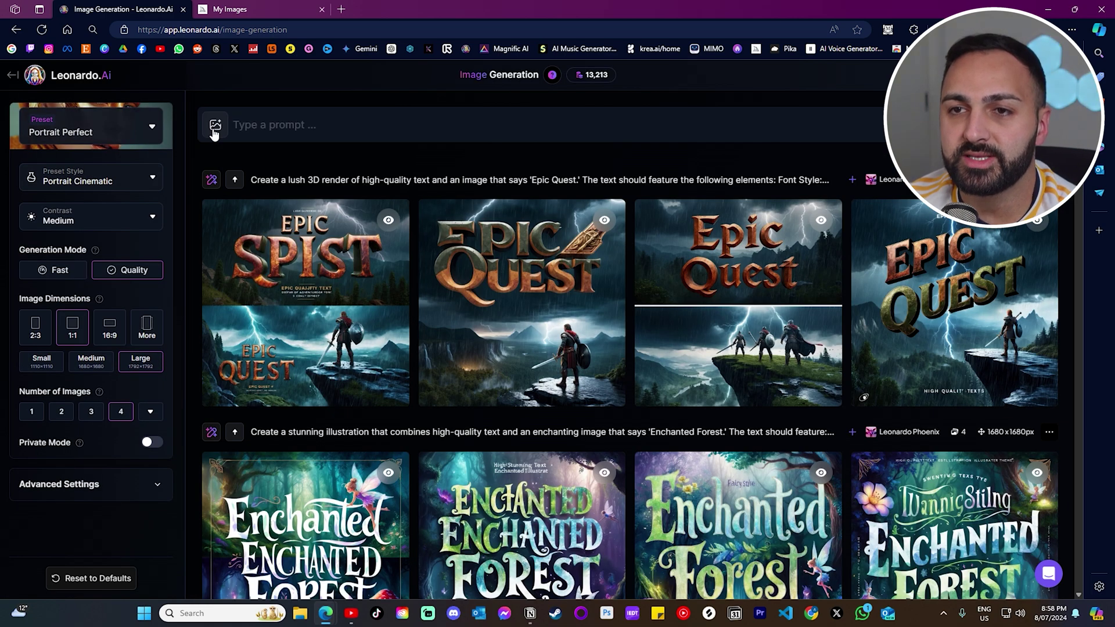
pyautogui.click(214, 131)
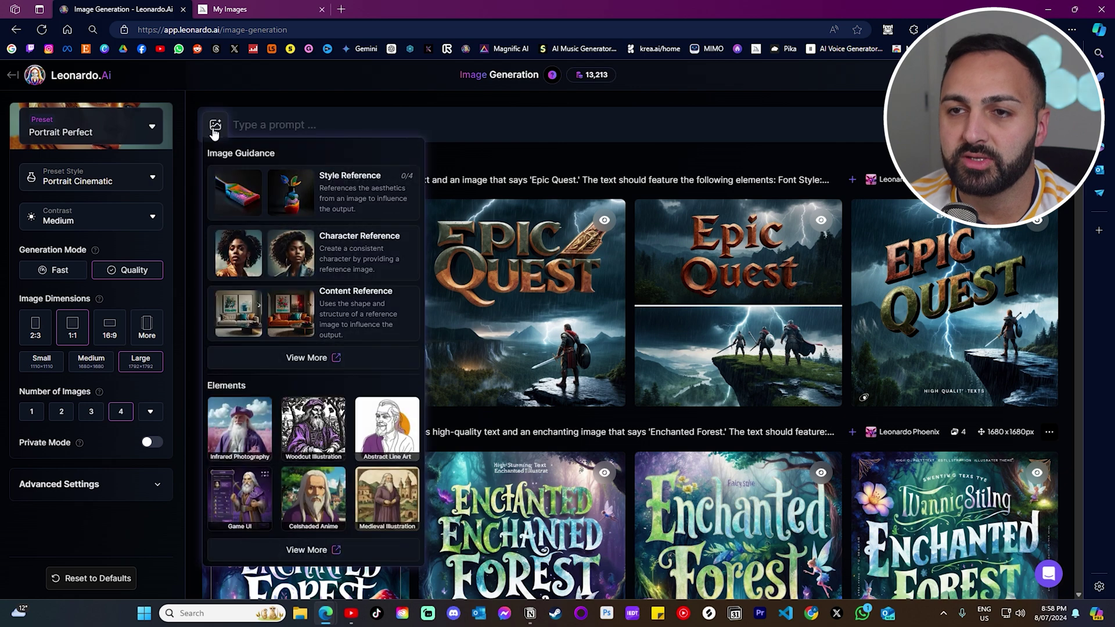
pyautogui.click(363, 257)
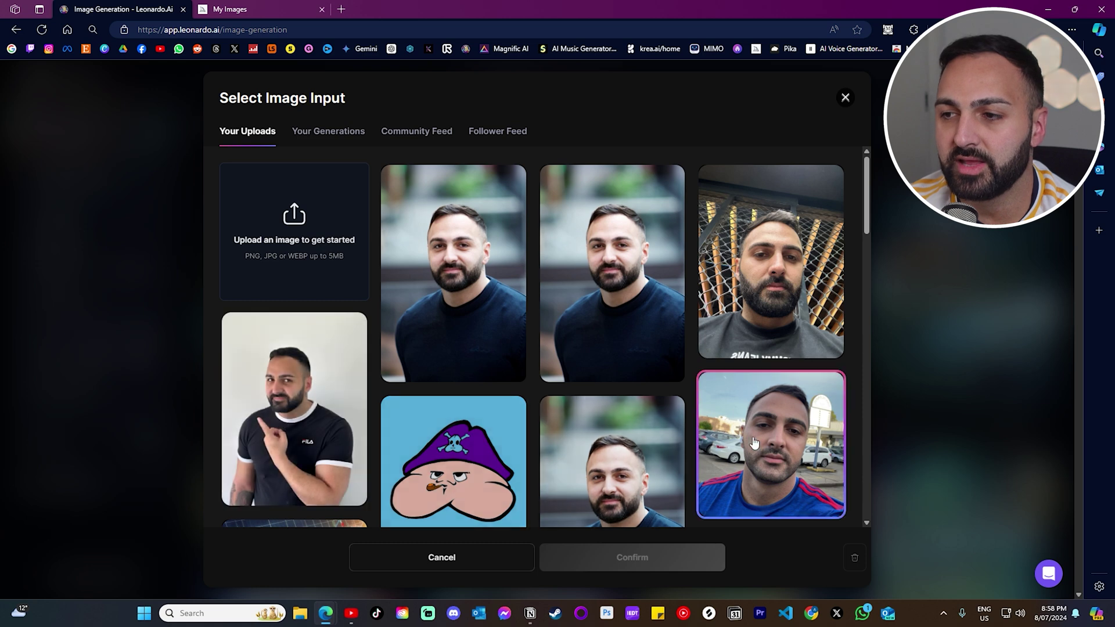
pyautogui.scroll(-1, 405, 442)
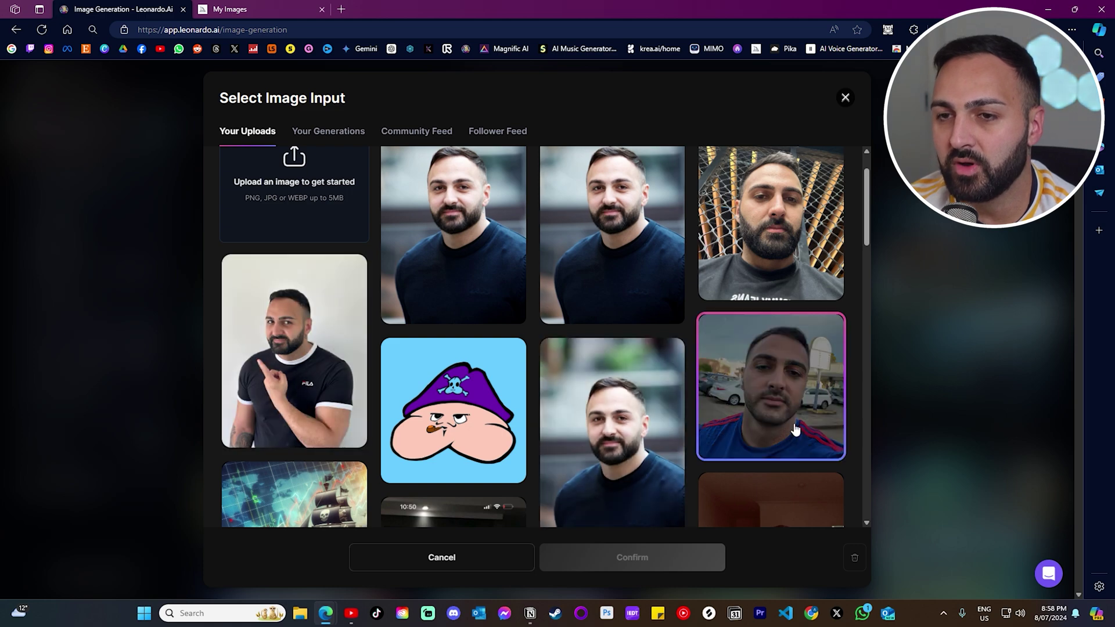
pyautogui.click(342, 418)
pyautogui.click(662, 558)
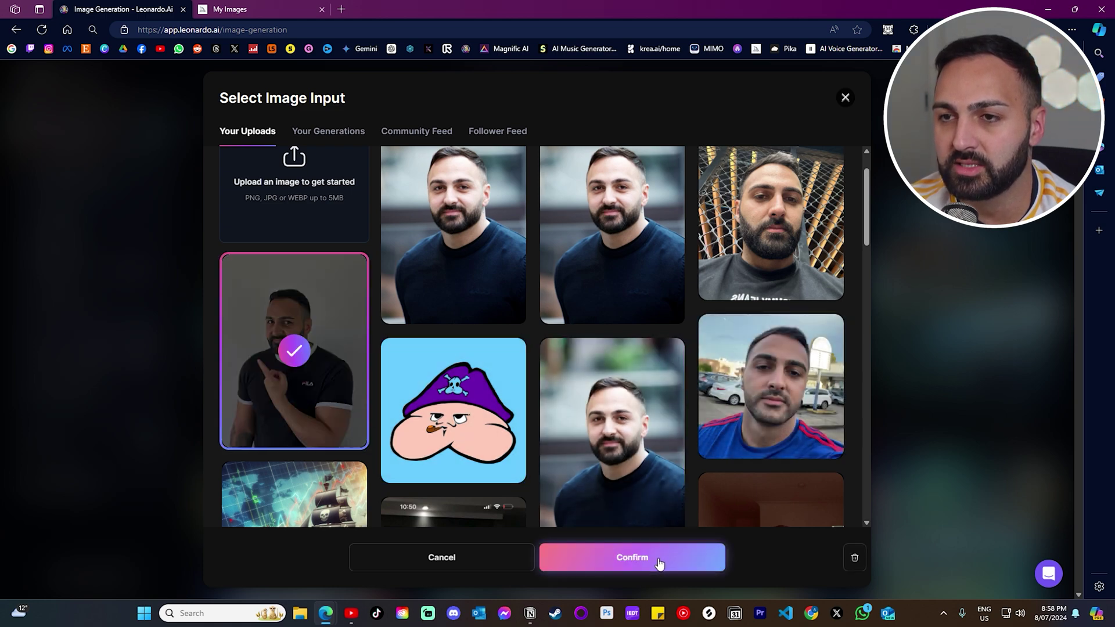
pyautogui.click(280, 135)
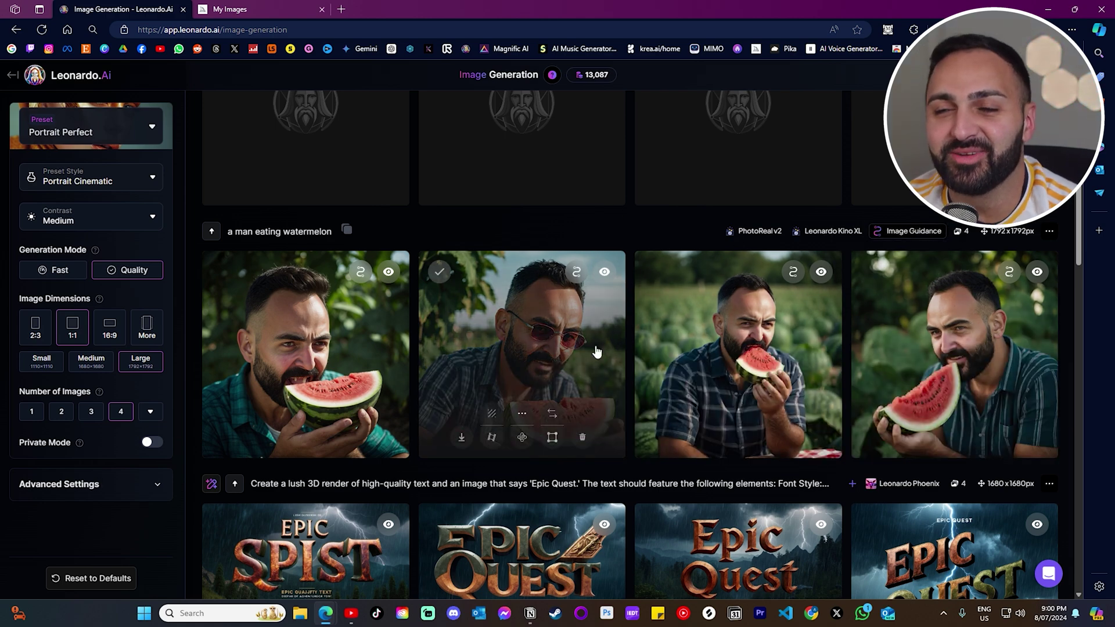
pyautogui.click(917, 366)
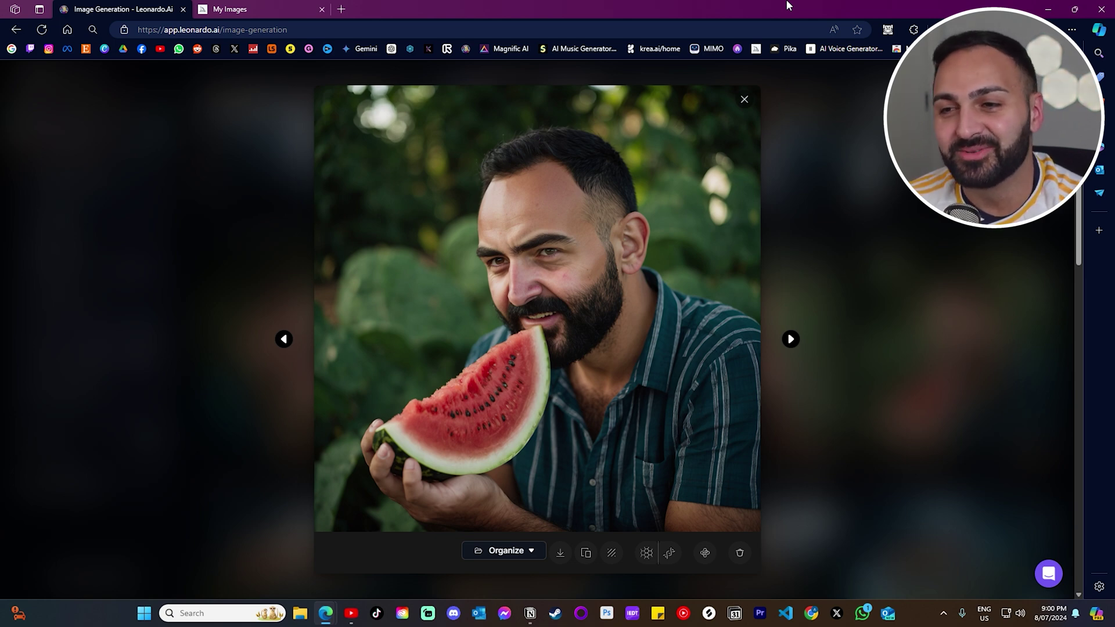
# View the businessman-in-a-suit and firefighter results full-size, then close the lightbox.
pyautogui.click(790, 339)
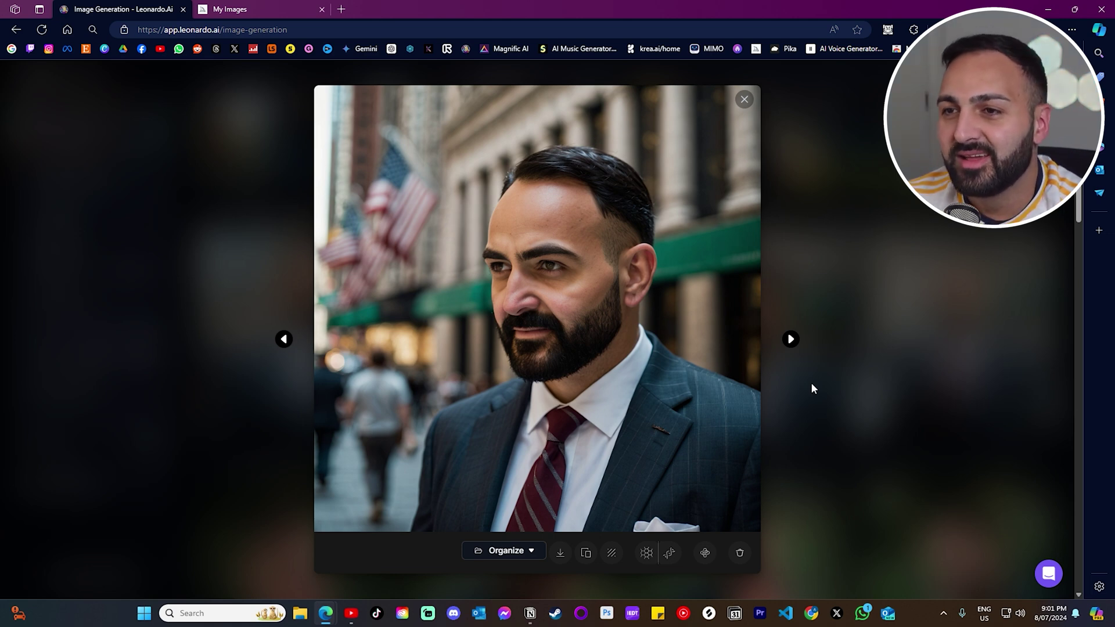
pyautogui.press('Right')
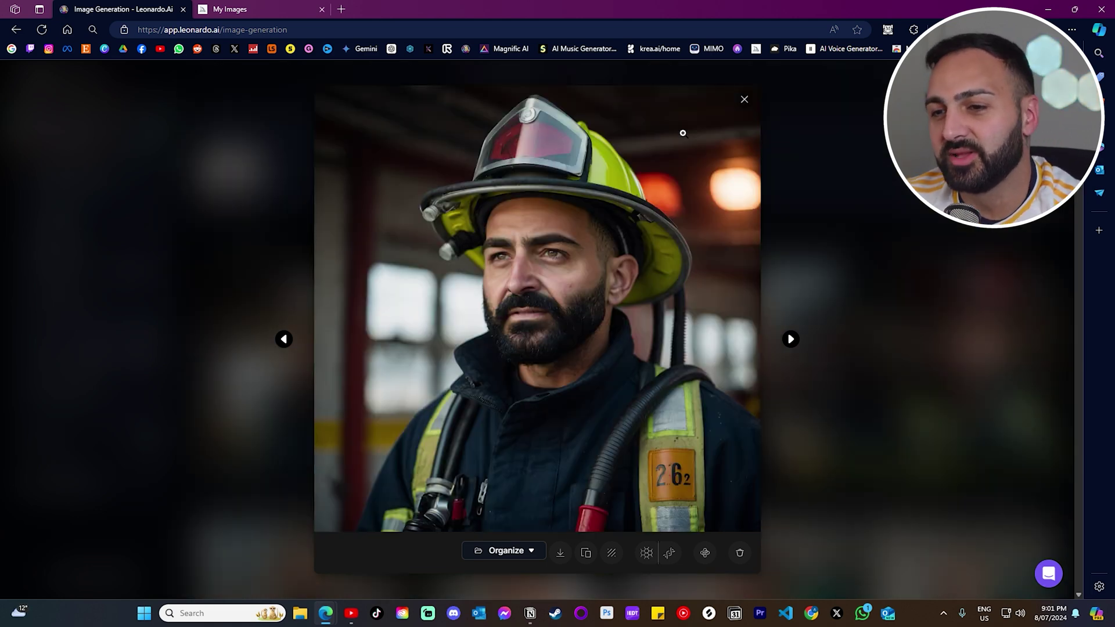
pyautogui.press('Escape')
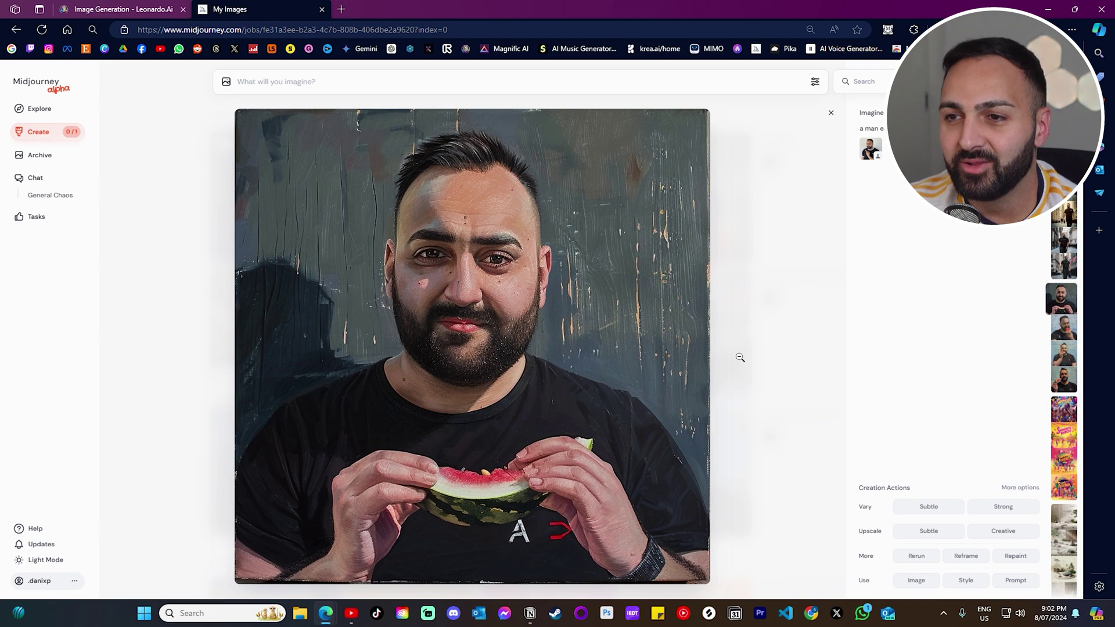
# Step through the remaining watermelon images, then return to the grid.
pyautogui.press('Right')
pyautogui.press('Right')
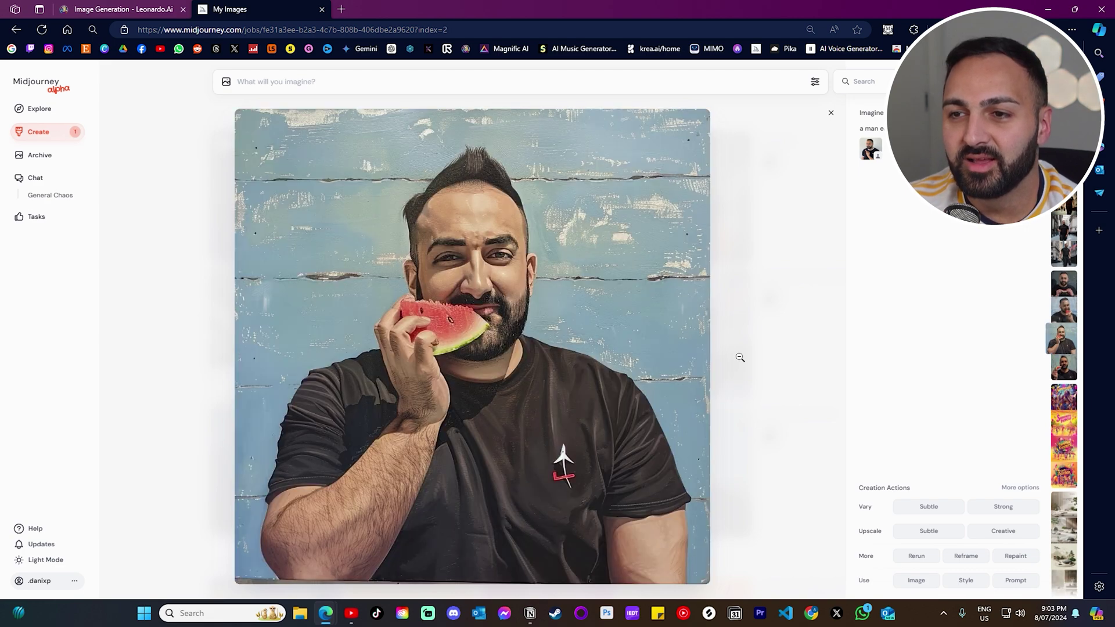
pyautogui.press('Right')
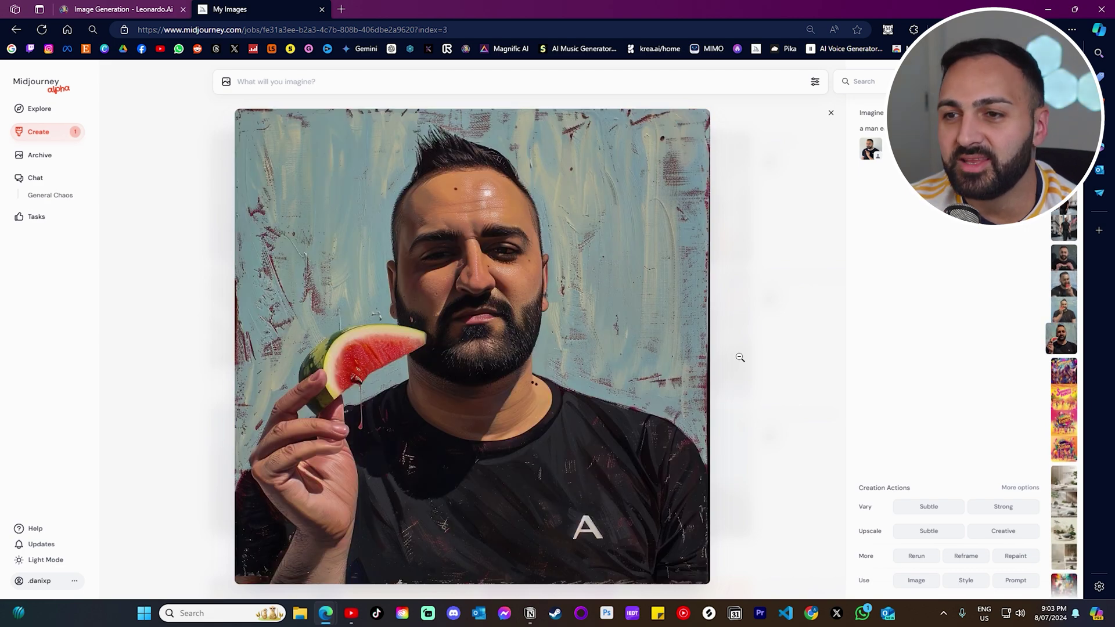
pyautogui.click(178, 249)
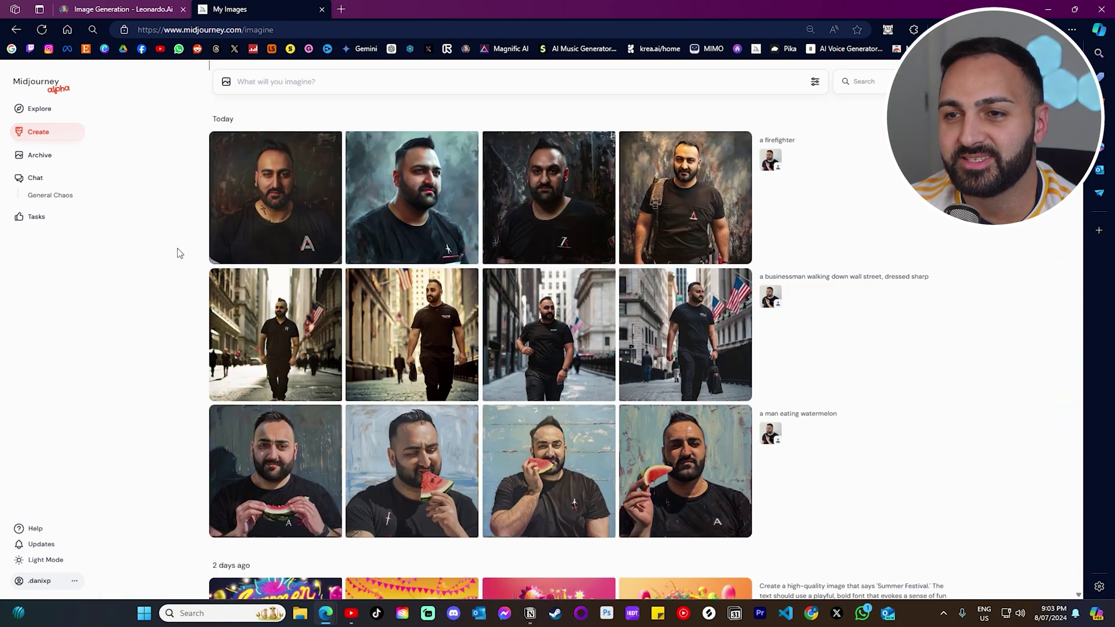
# Review all four Wall Street businessman images full-size, then return to the grid.
pyautogui.click(340, 329)
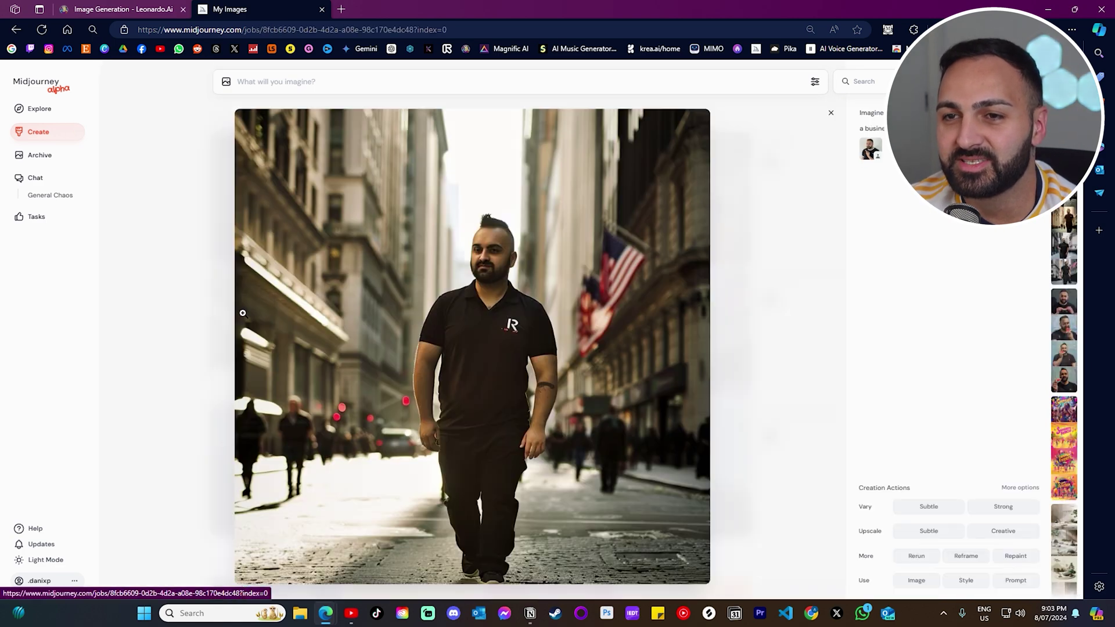
pyautogui.press('Right')
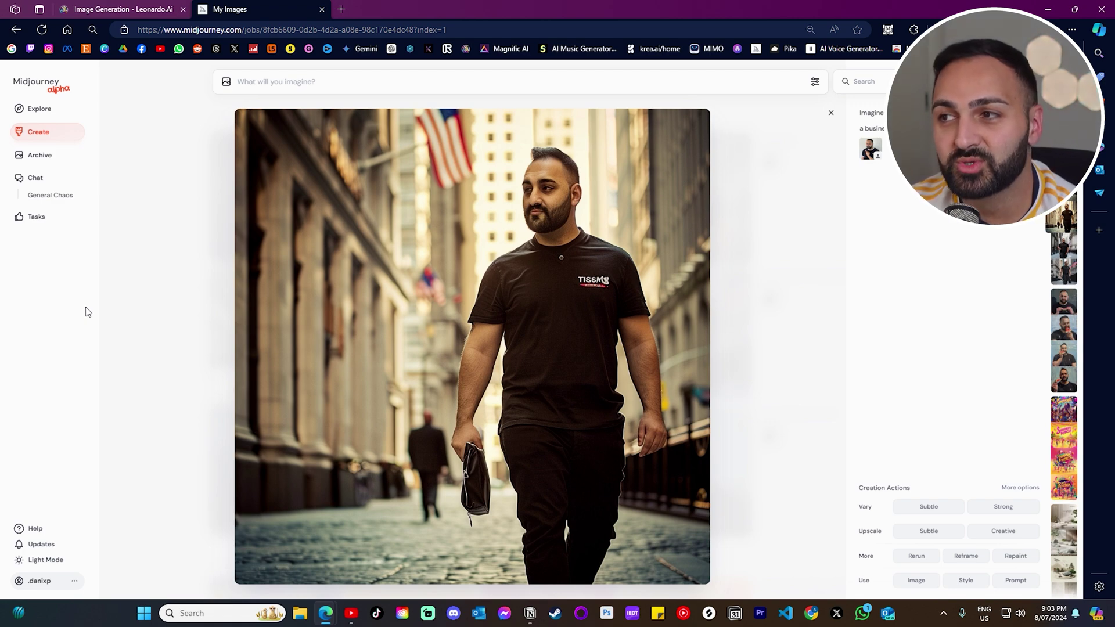
pyautogui.press('Right')
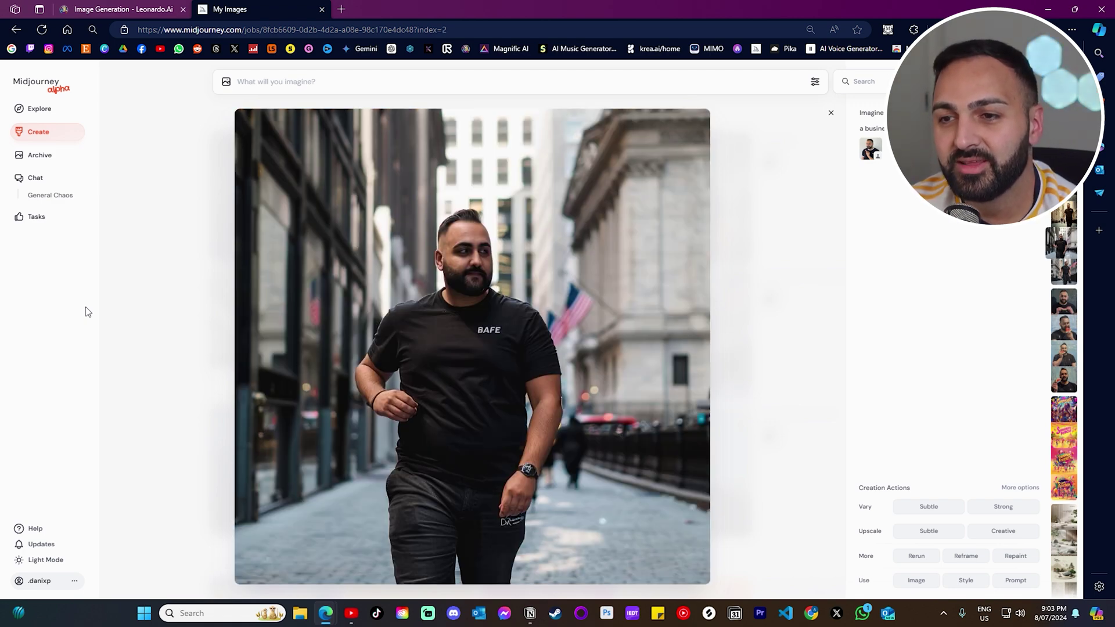
pyautogui.press('Right')
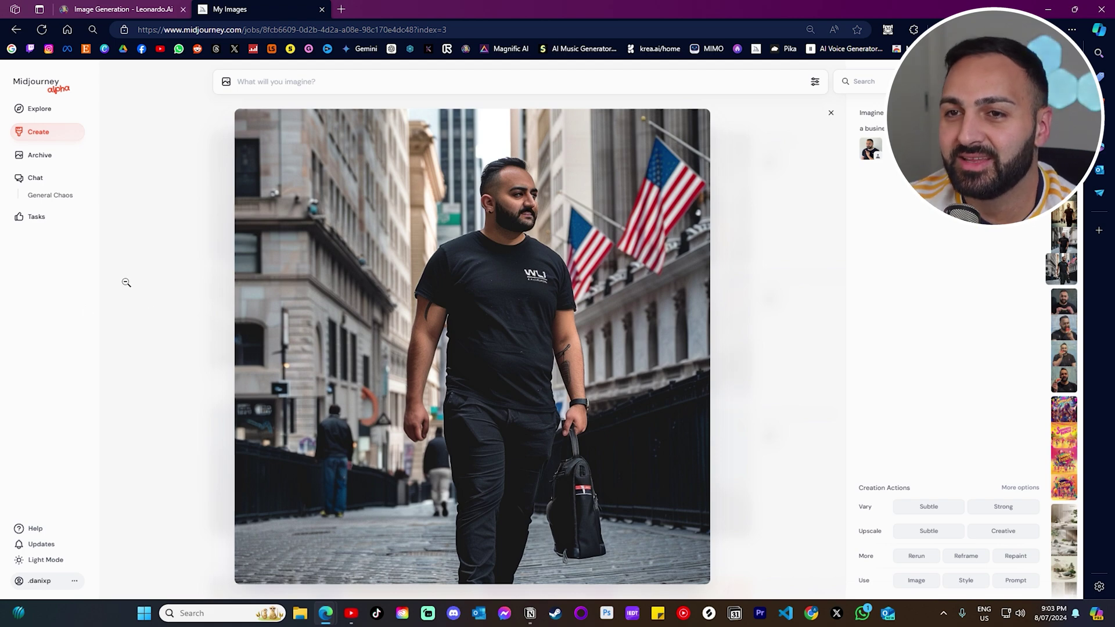
pyautogui.press('Escape')
# Review all four firefighter portraits full-size, then close the enlarged view.
pyautogui.click(259, 199)
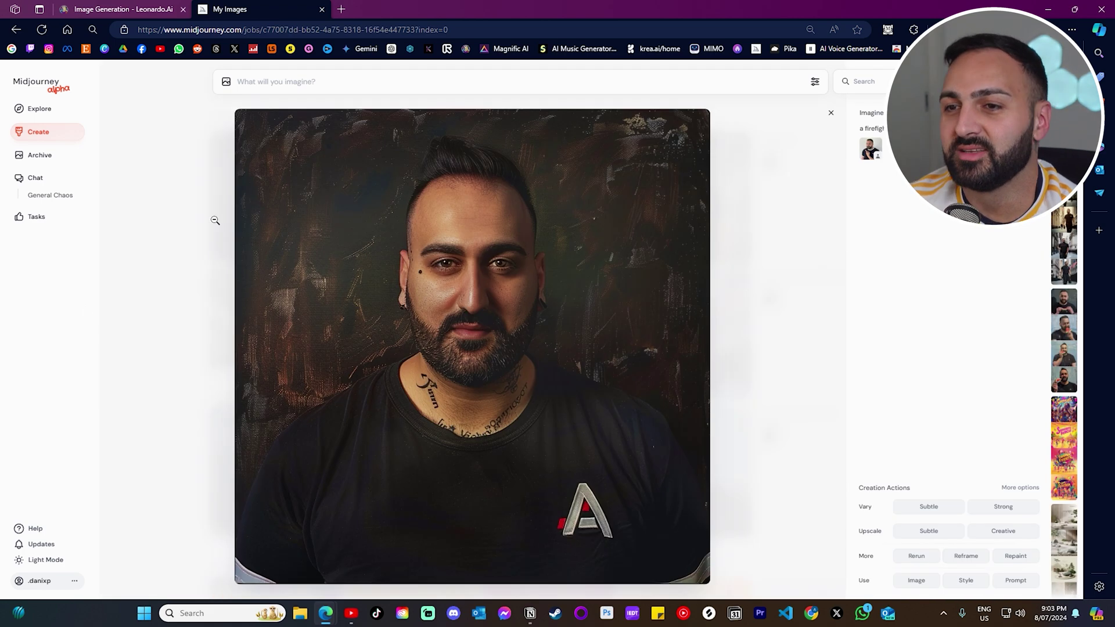
pyautogui.press('Right')
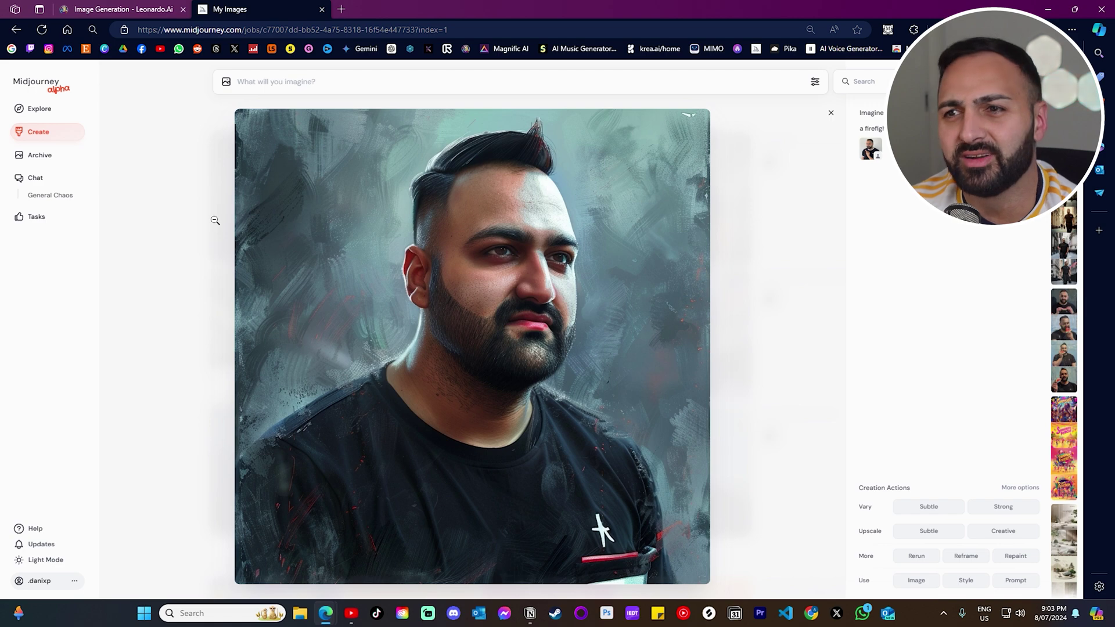
pyautogui.press('Right')
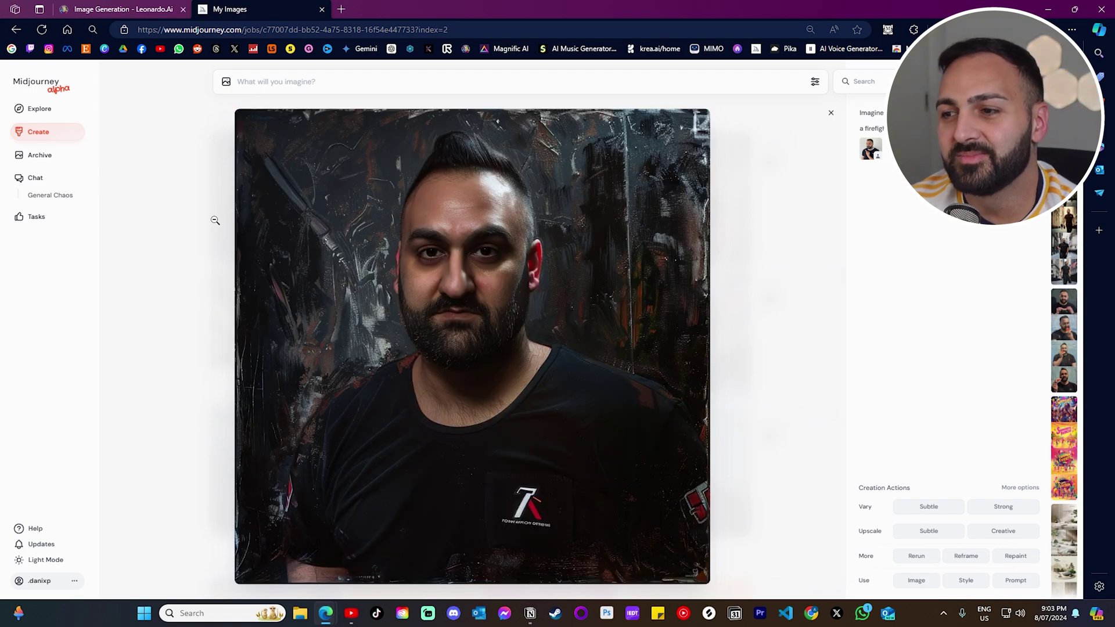
pyautogui.press('Right')
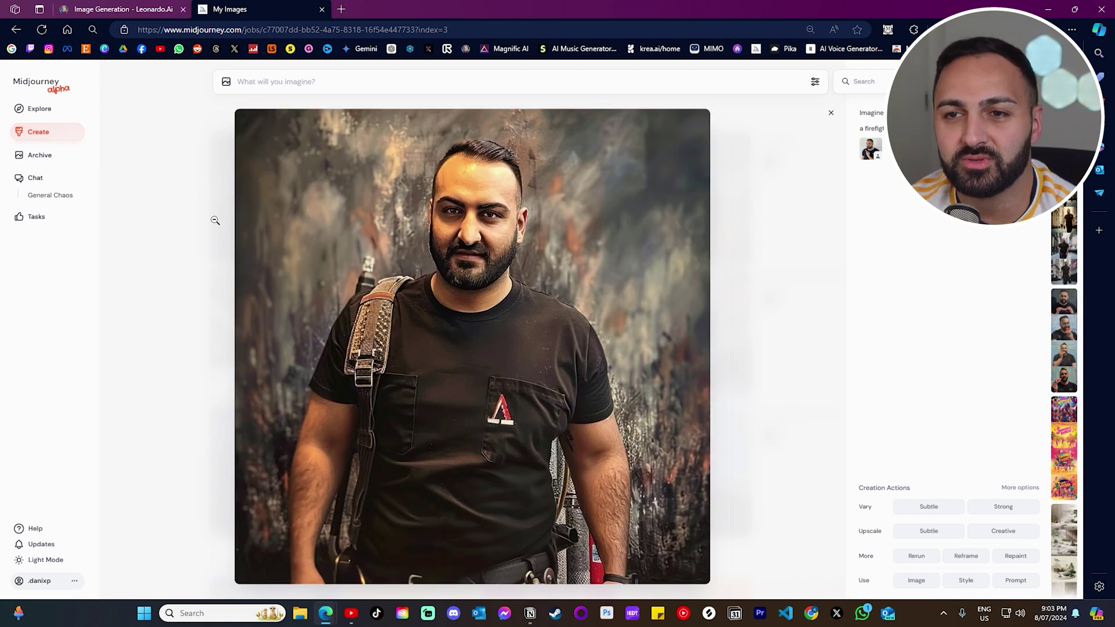
pyautogui.click(199, 219)
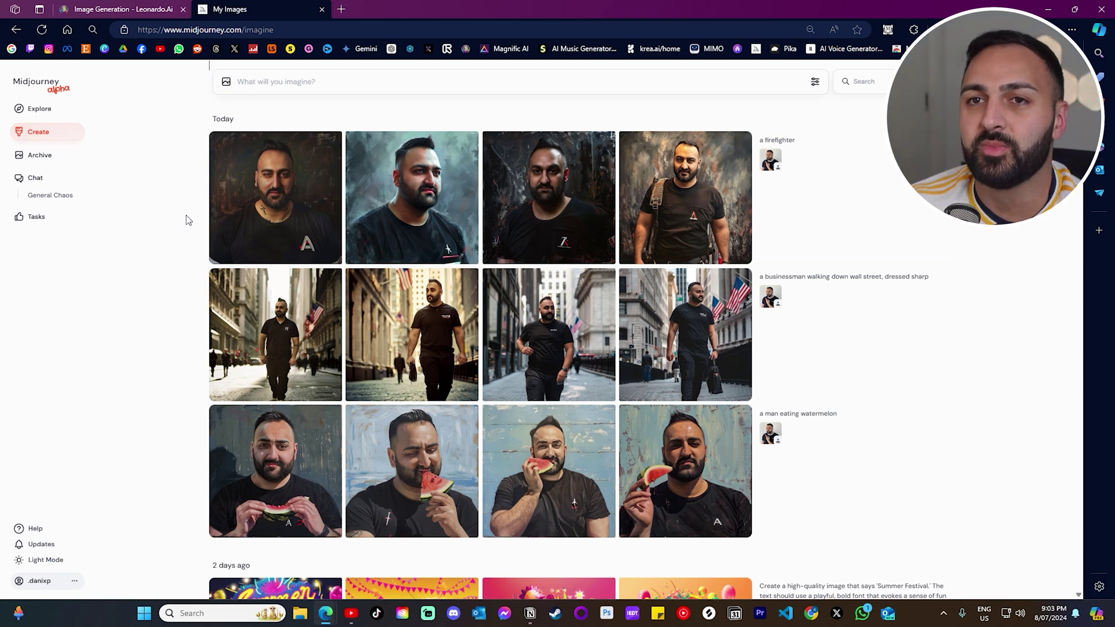
# Back in Leonardo.Ai, browse all four Luna graphic-novel illustrations full size, then close the viewer.
pyautogui.click(157, 7)
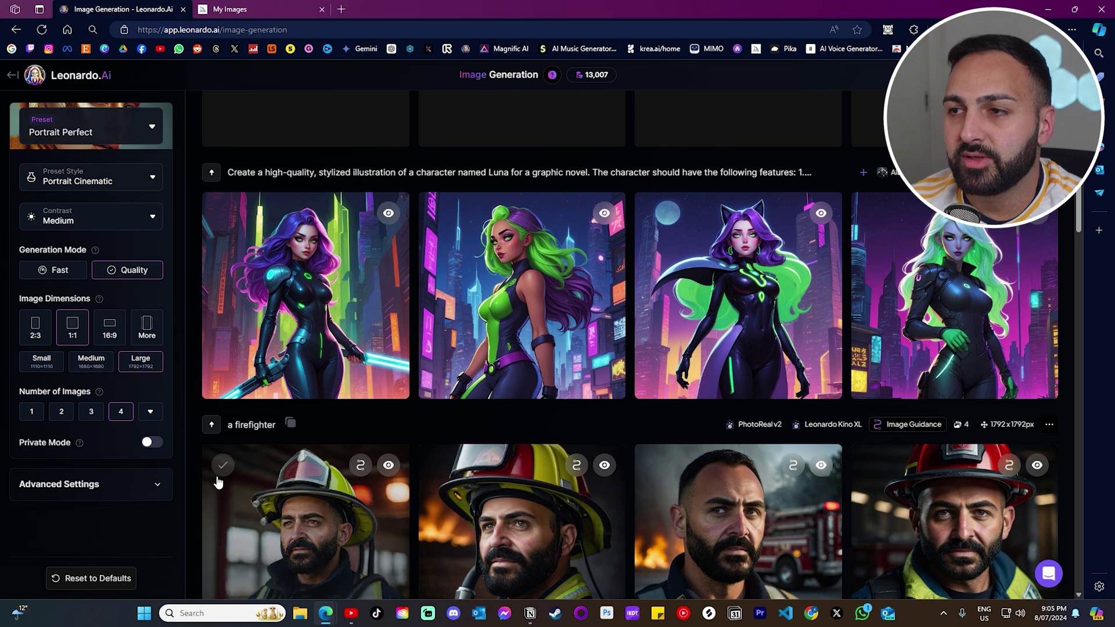
pyautogui.click(316, 261)
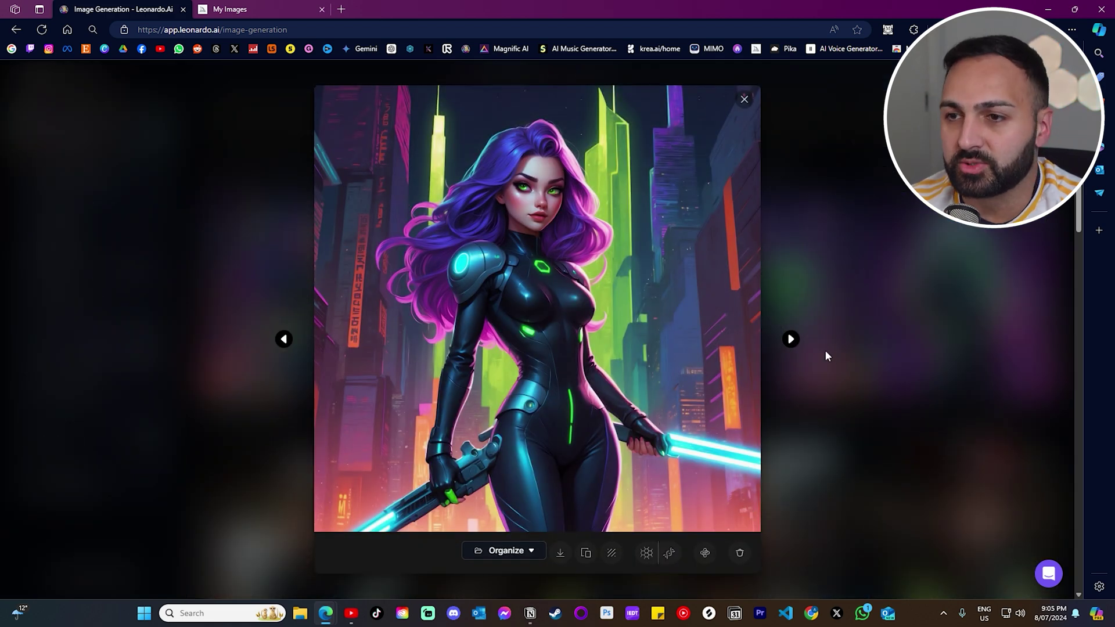
pyautogui.click(789, 339)
pyautogui.click(790, 339)
pyautogui.click(790, 339)
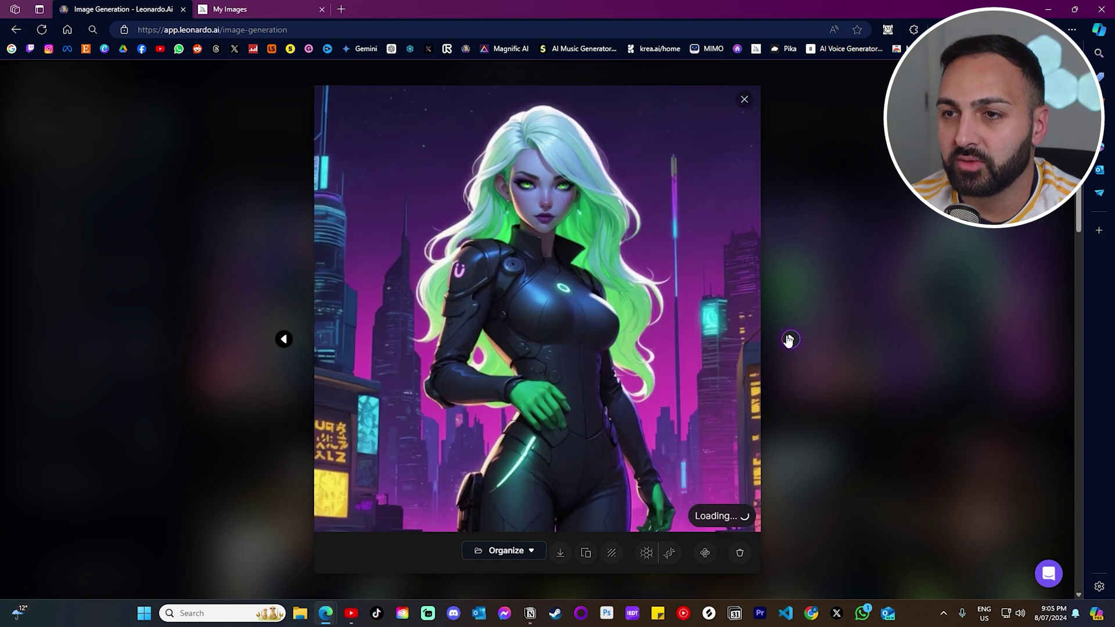
pyautogui.click(283, 347)
pyautogui.click(283, 347)
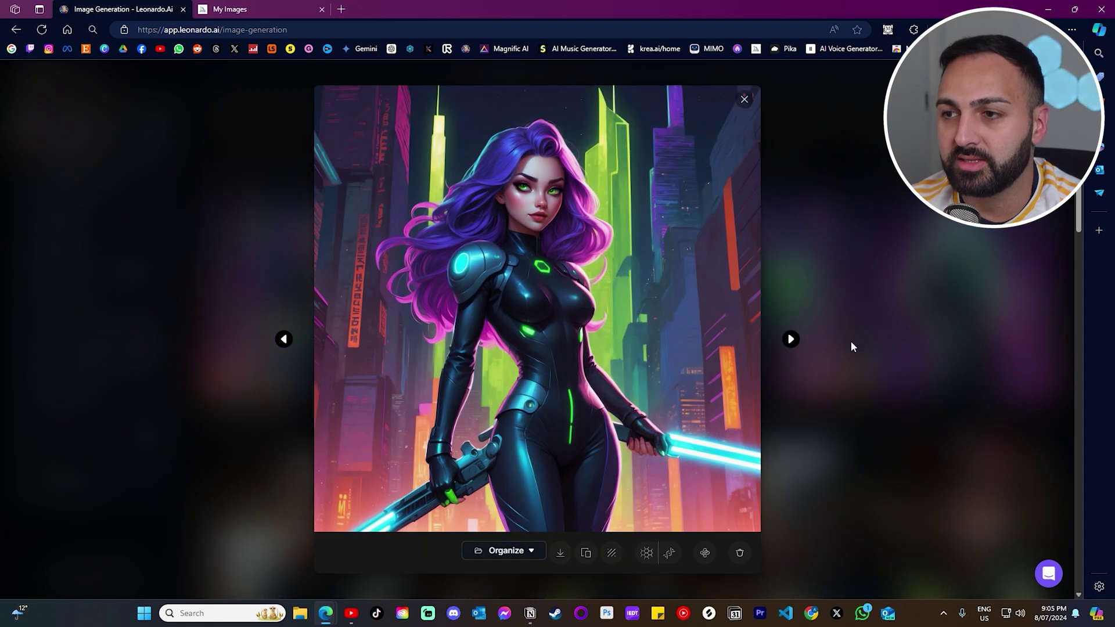
pyautogui.click(789, 340)
pyautogui.click(790, 339)
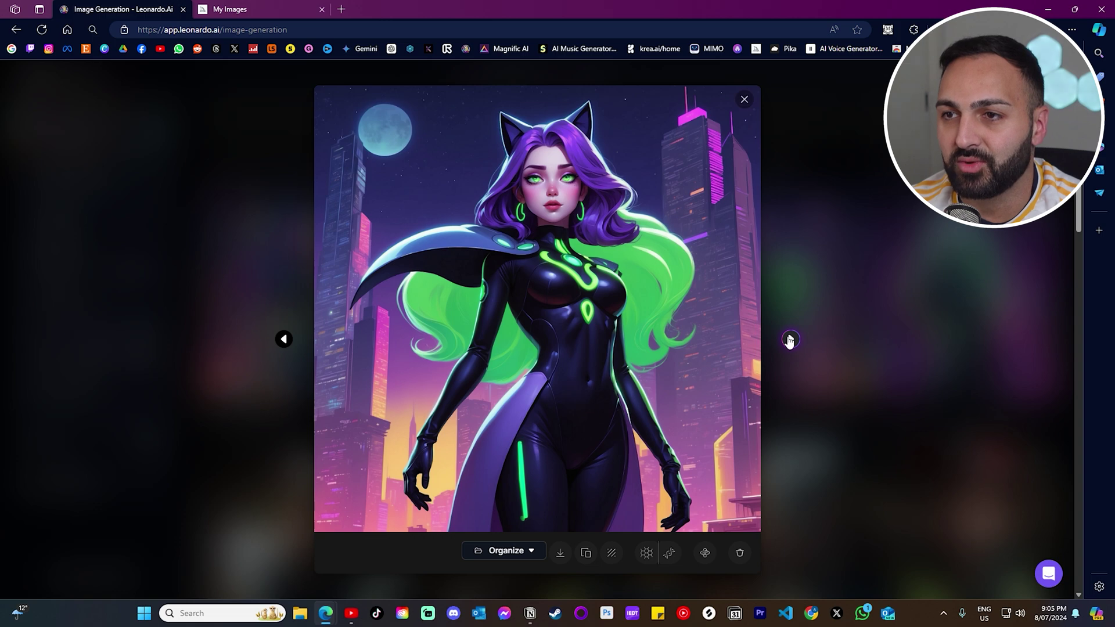
pyautogui.click(790, 339)
pyautogui.click(912, 208)
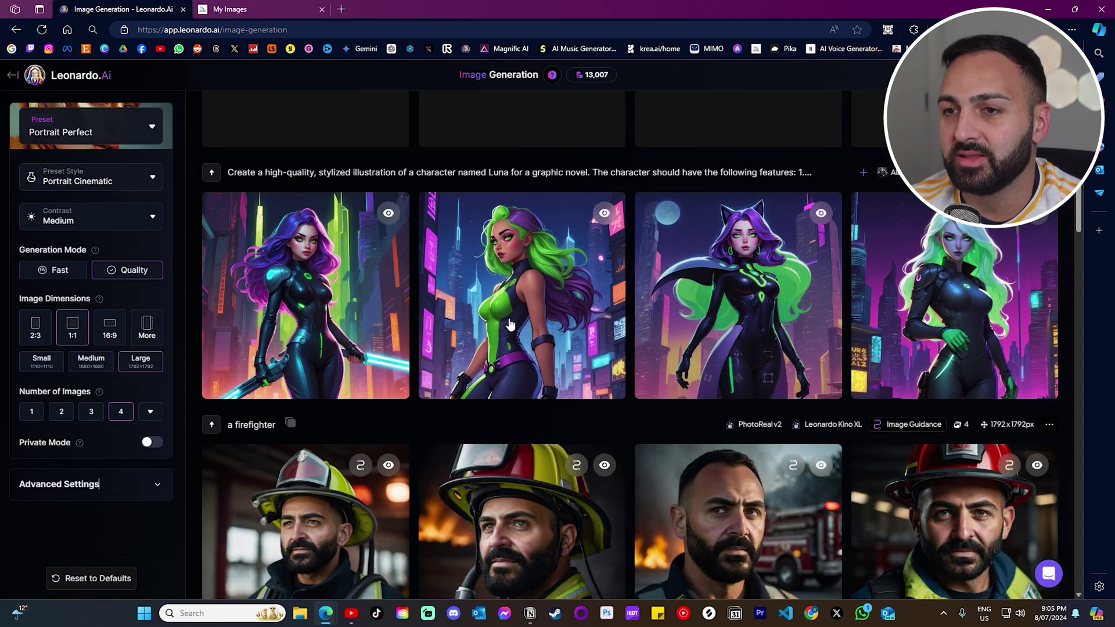
# Browse the four Ava influencer portraits full size in the viewer, then close it.
pyautogui.scroll(4, 374, 420)
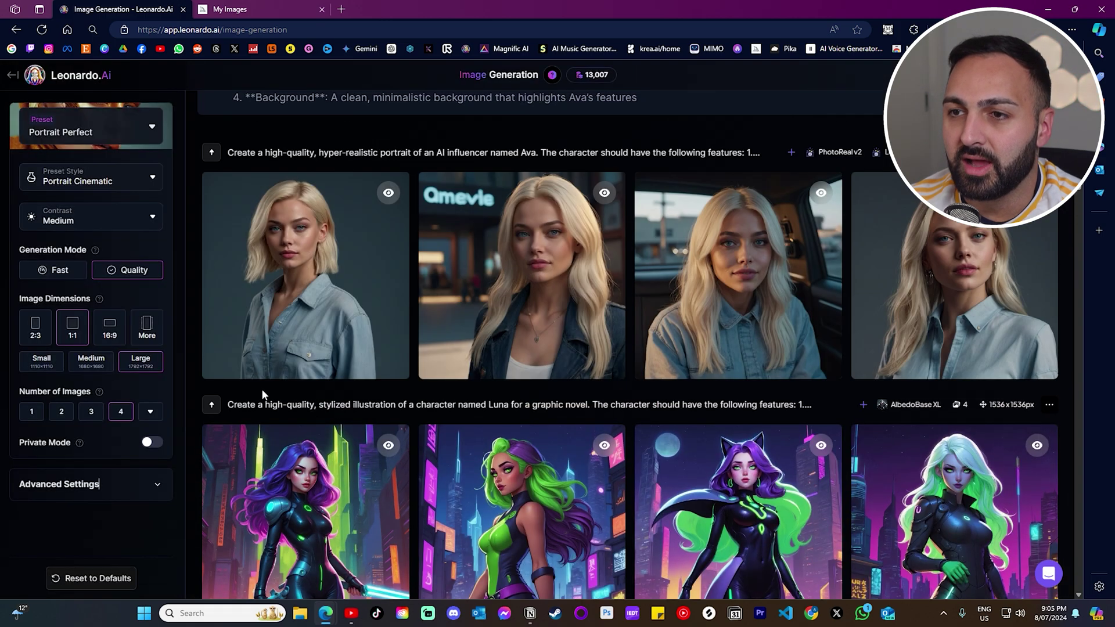
pyautogui.moveTo(249, 251)
pyautogui.click(300, 250)
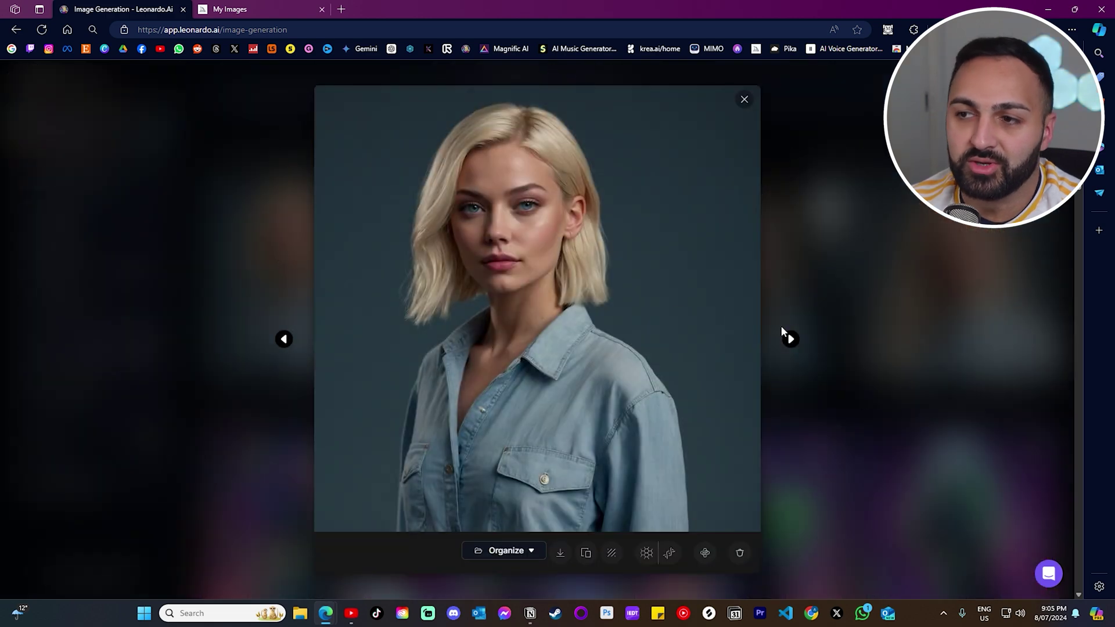
pyautogui.click(790, 339)
pyautogui.click(790, 340)
pyautogui.click(790, 339)
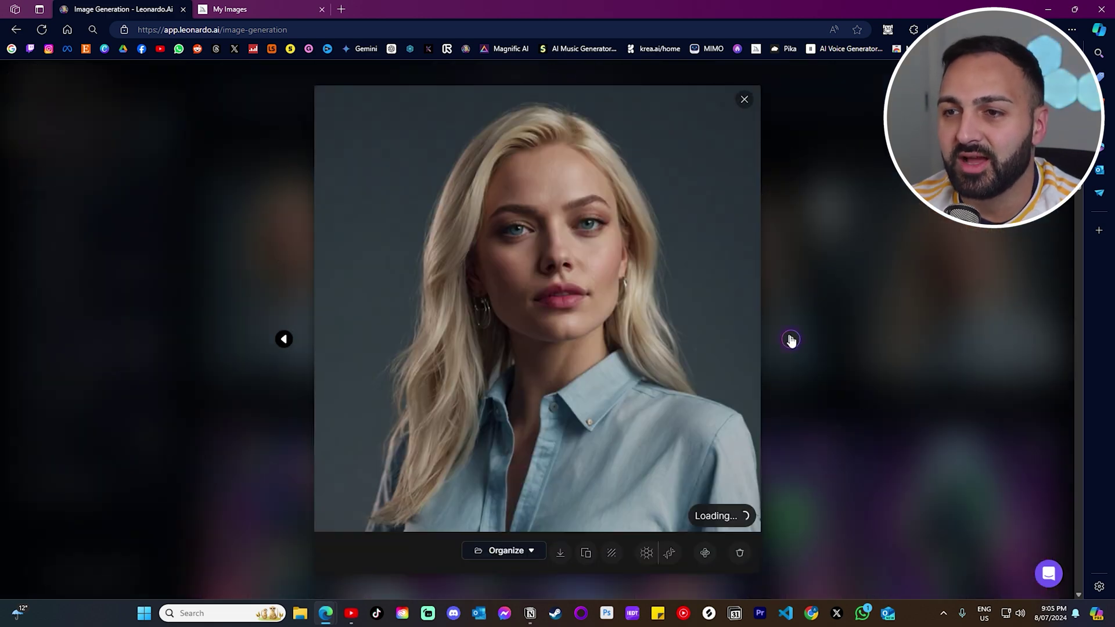
pyautogui.click(848, 190)
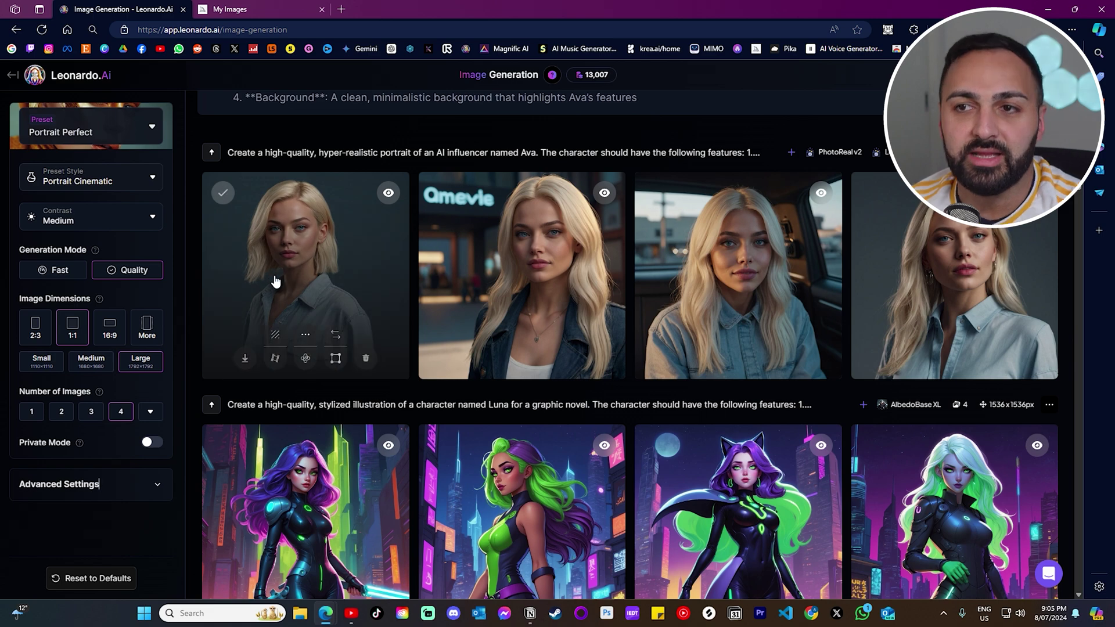
pyautogui.scroll(2, 325, 395)
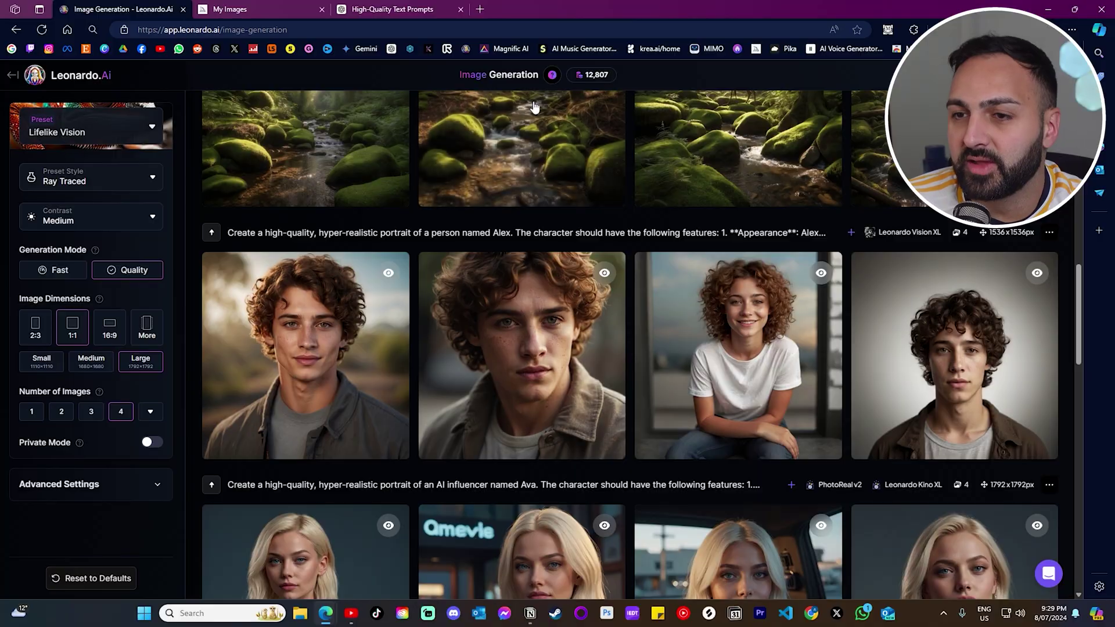
# Step through the four curly-haired Alex portraits in the viewer and close it.
pyautogui.click(312, 314)
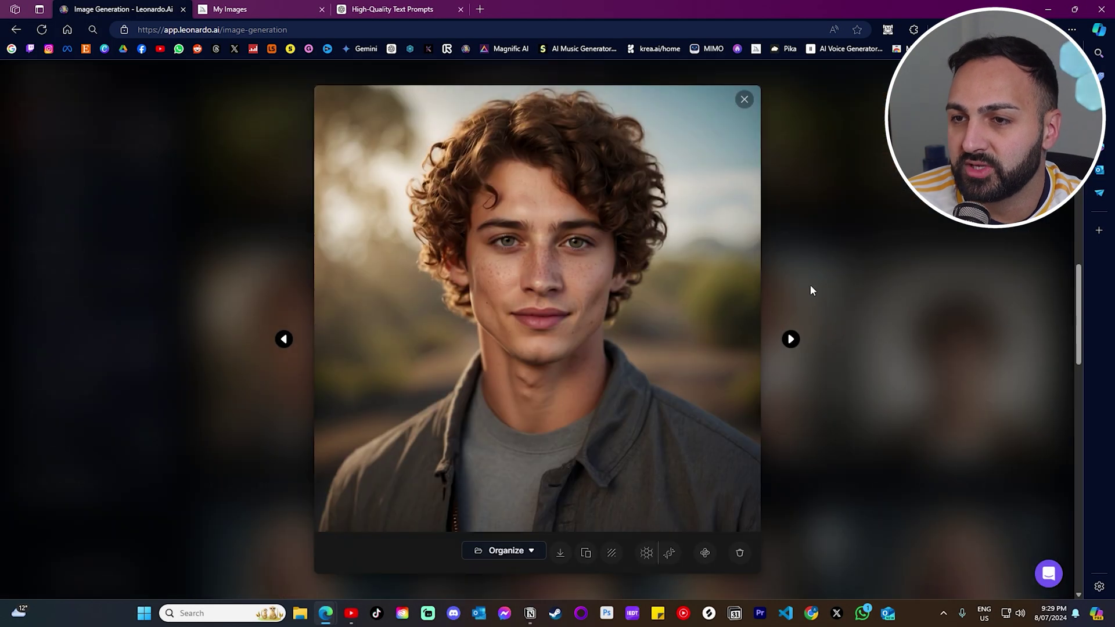
pyautogui.click(792, 341)
pyautogui.click(792, 340)
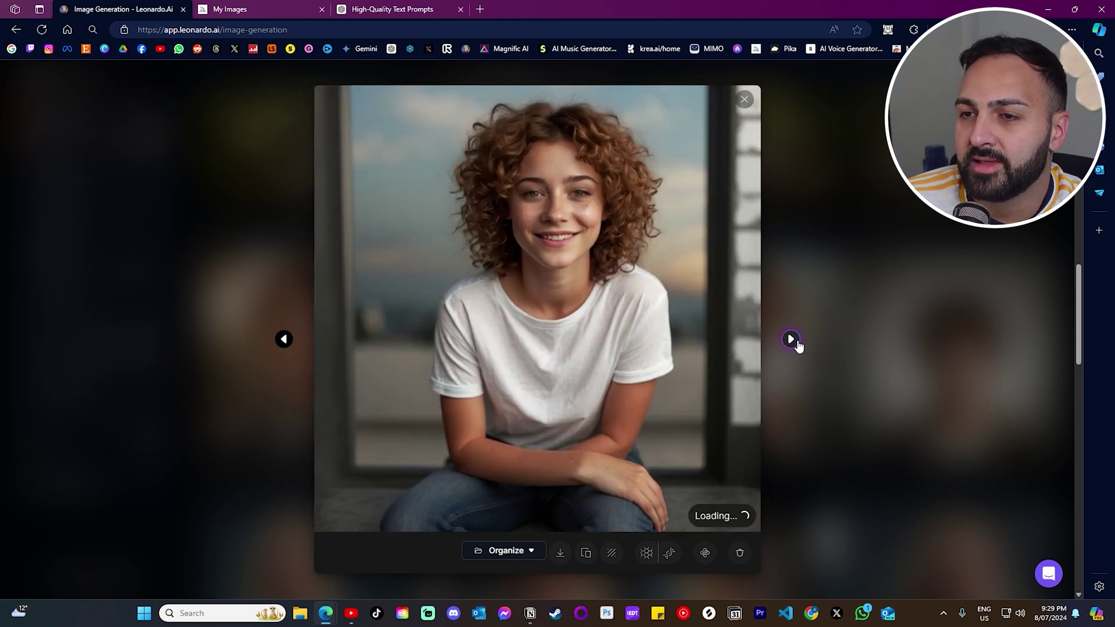
pyautogui.click(791, 340)
pyautogui.click(252, 360)
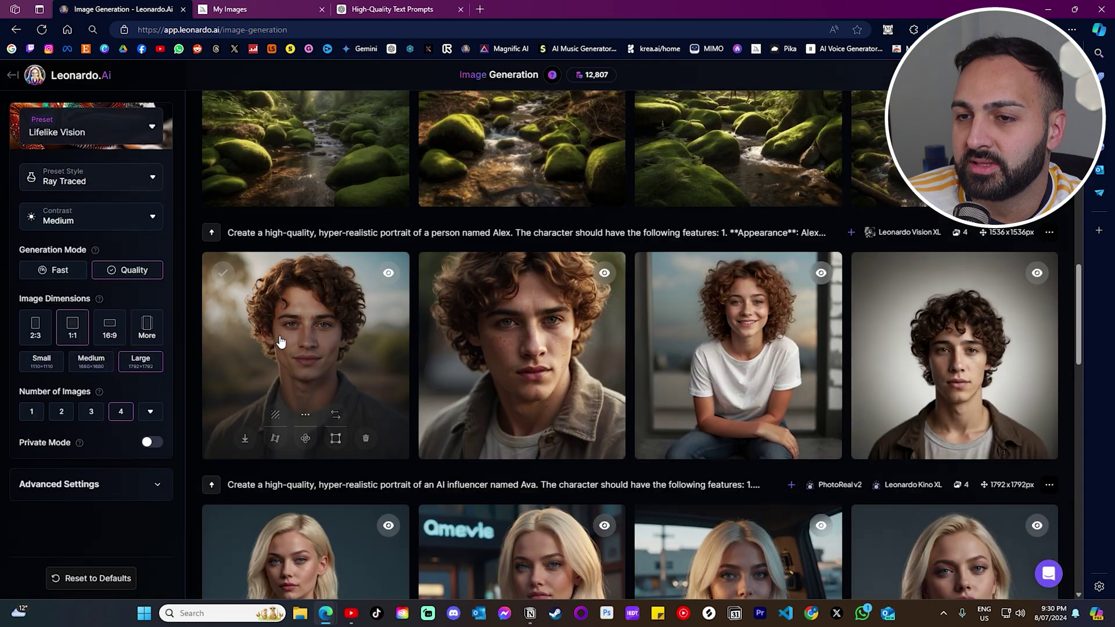
# Zoom the serious curly-haired Alex close-up to full size, then zoom back out and close.
pyautogui.click(393, 325)
pyautogui.click(789, 341)
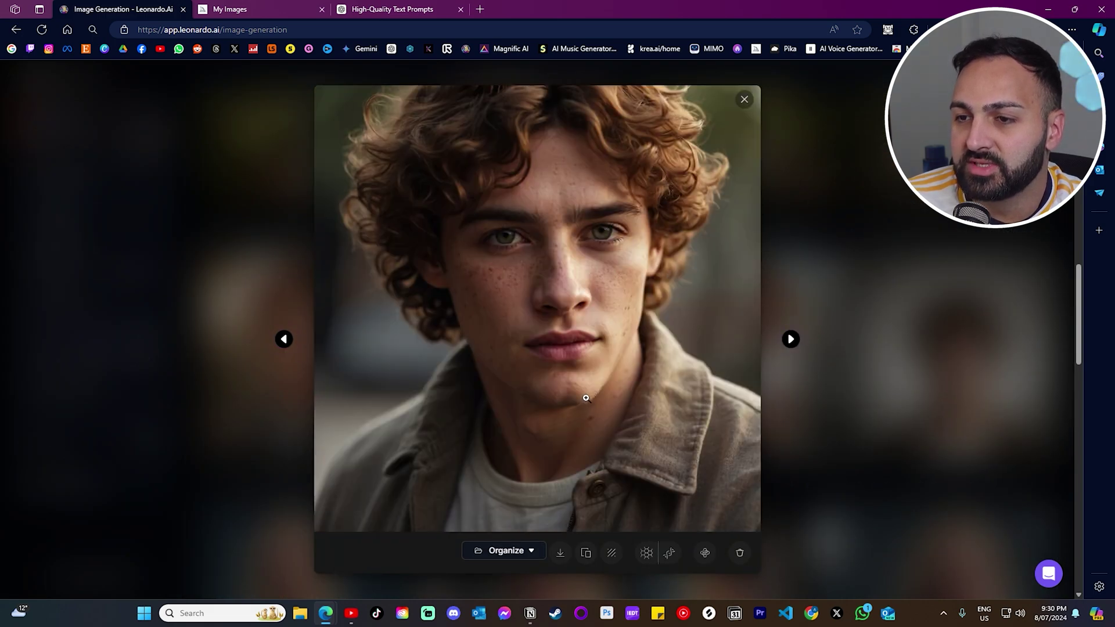
pyautogui.click(557, 404)
pyautogui.scroll(-4, 604, 360)
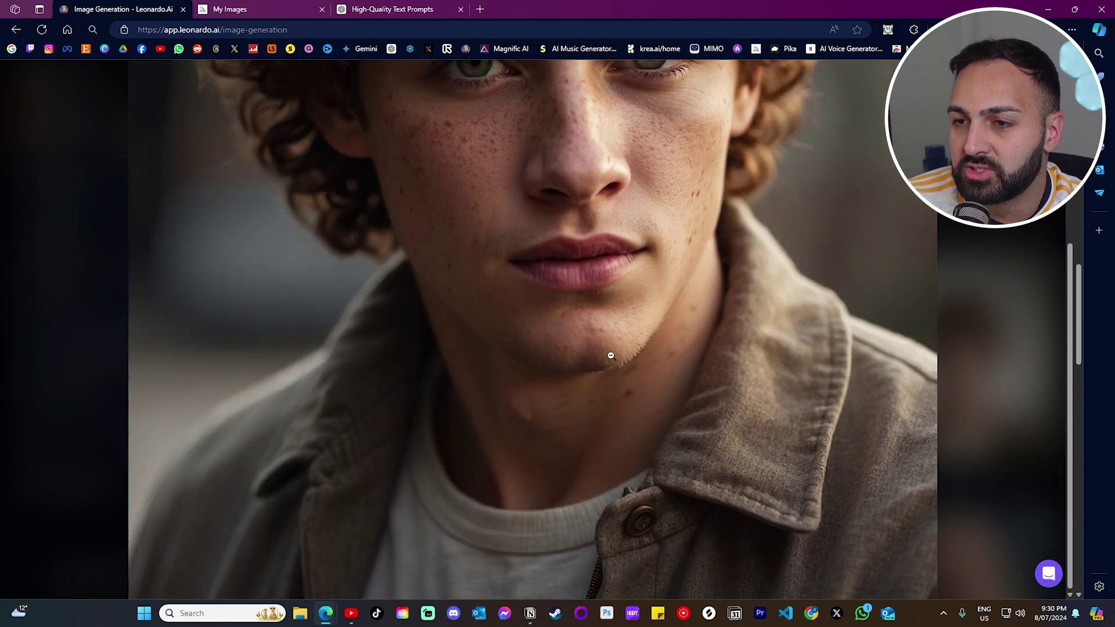
pyautogui.click(595, 323)
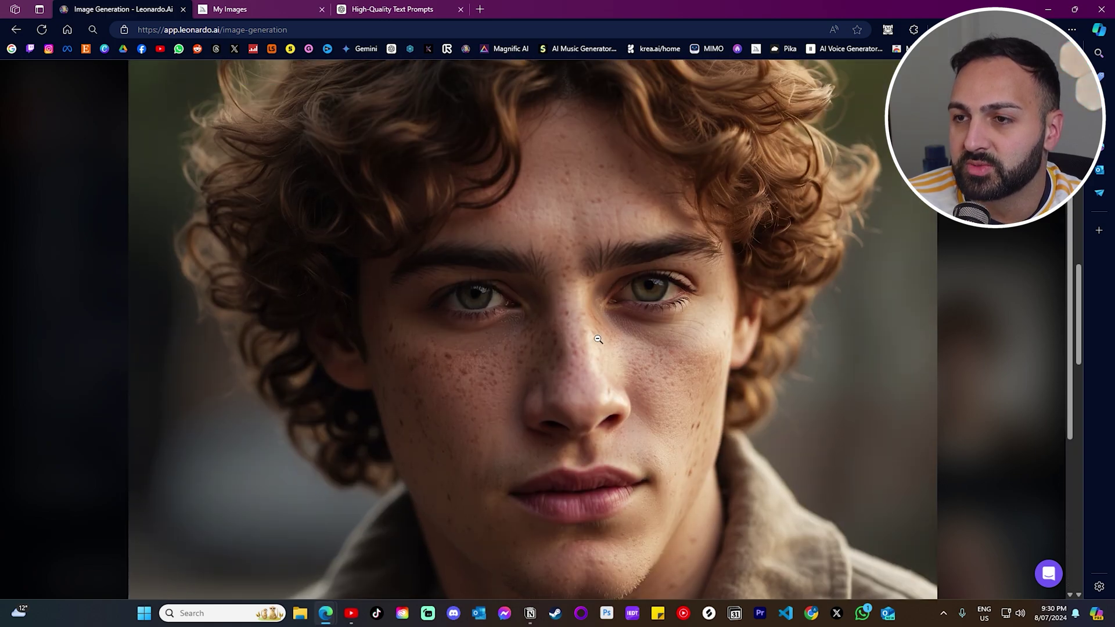
pyautogui.press('Escape')
# Inspect the first Alex portrait at full size, scrolling across it, then return to the gallery.
pyautogui.click(348, 317)
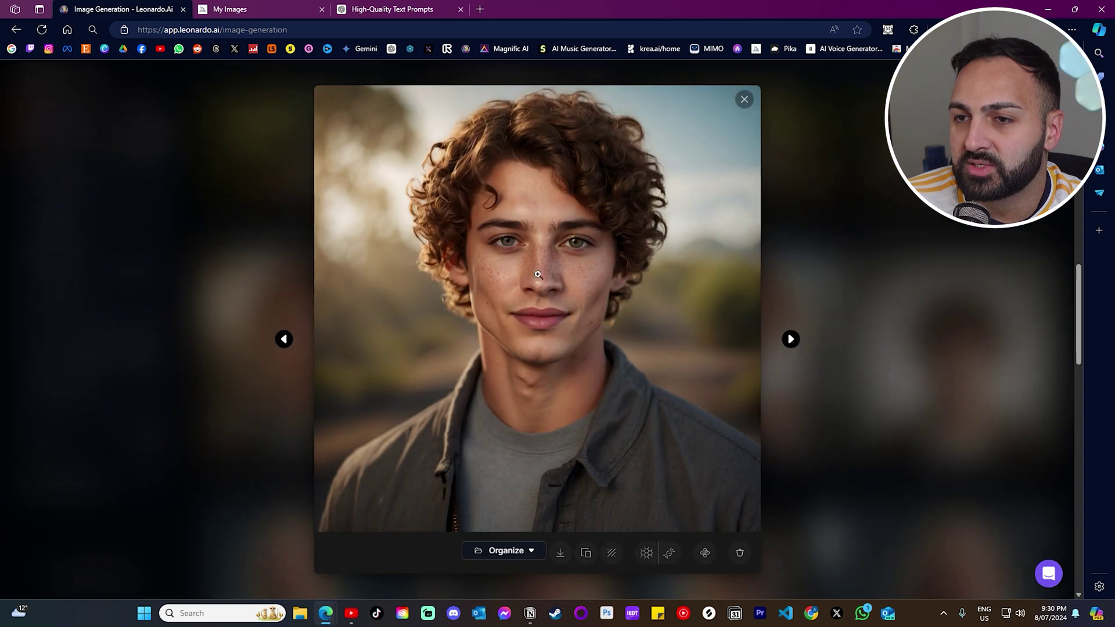
pyautogui.click(547, 268)
pyautogui.scroll(-2, 556, 300)
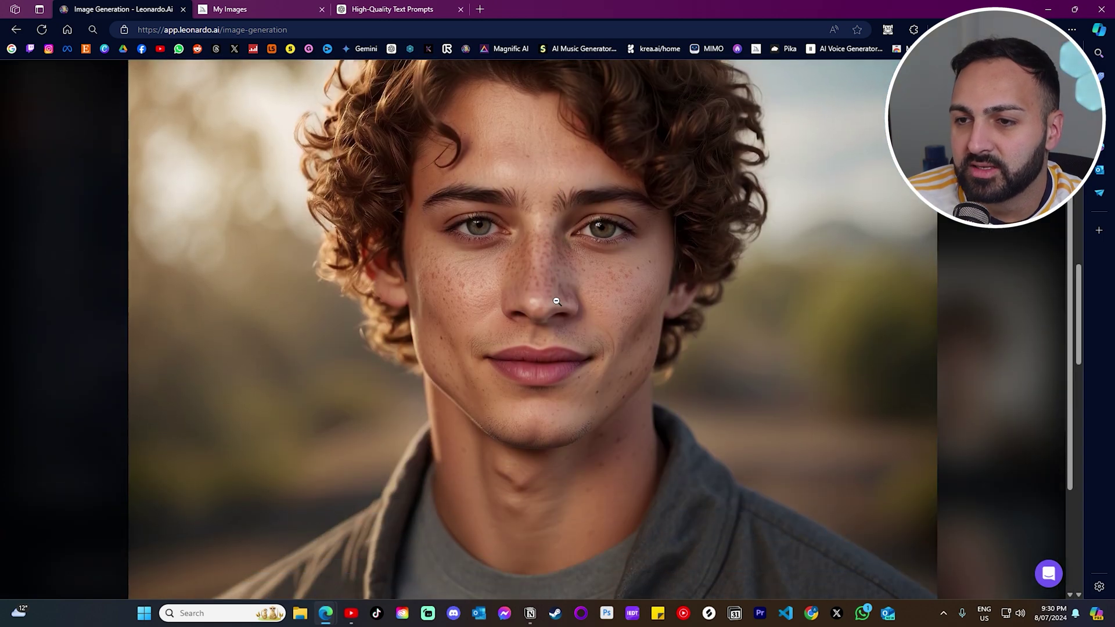
pyautogui.scroll(1, 548, 309)
pyautogui.scroll(1, 548, 308)
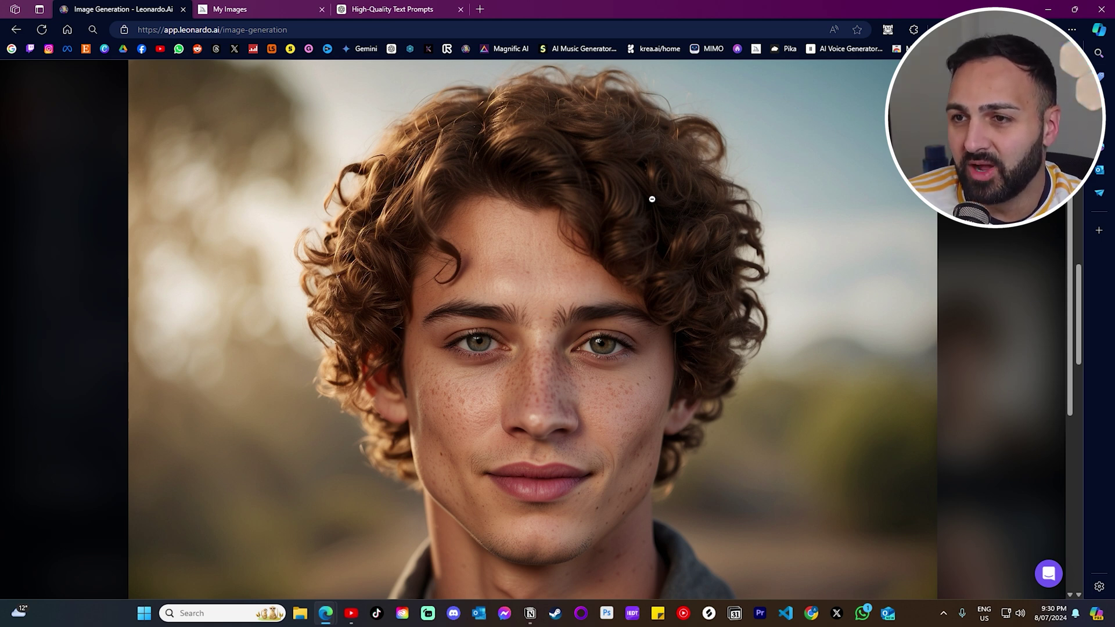
pyautogui.click(988, 234)
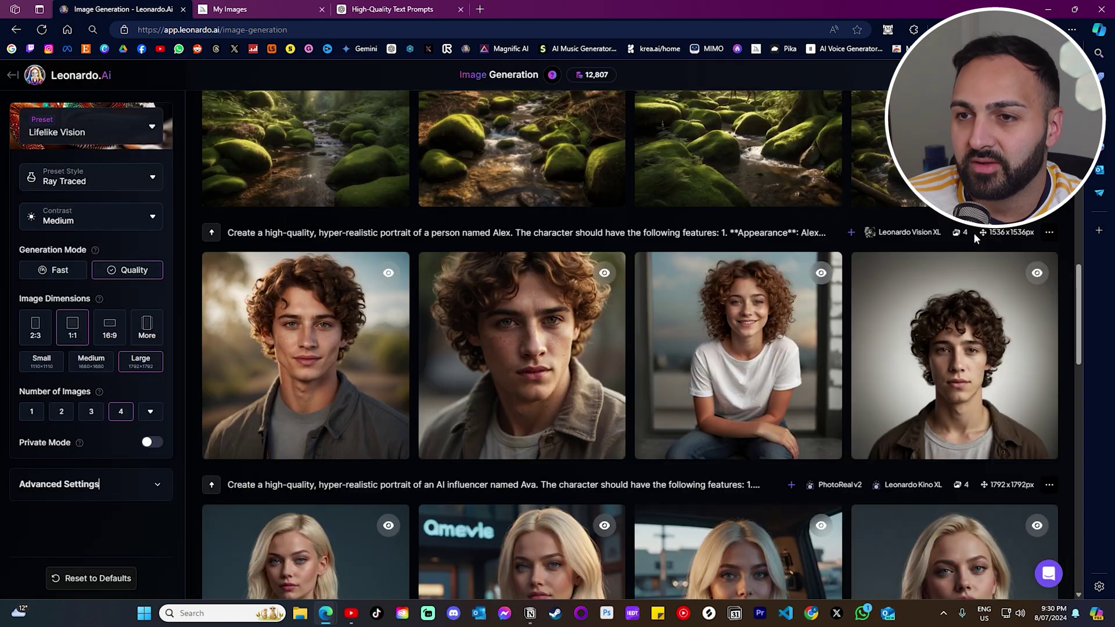
pyautogui.scroll(5, 291, 336)
# View the forest stream images and the city street image large, then close the viewer.
pyautogui.click(291, 336)
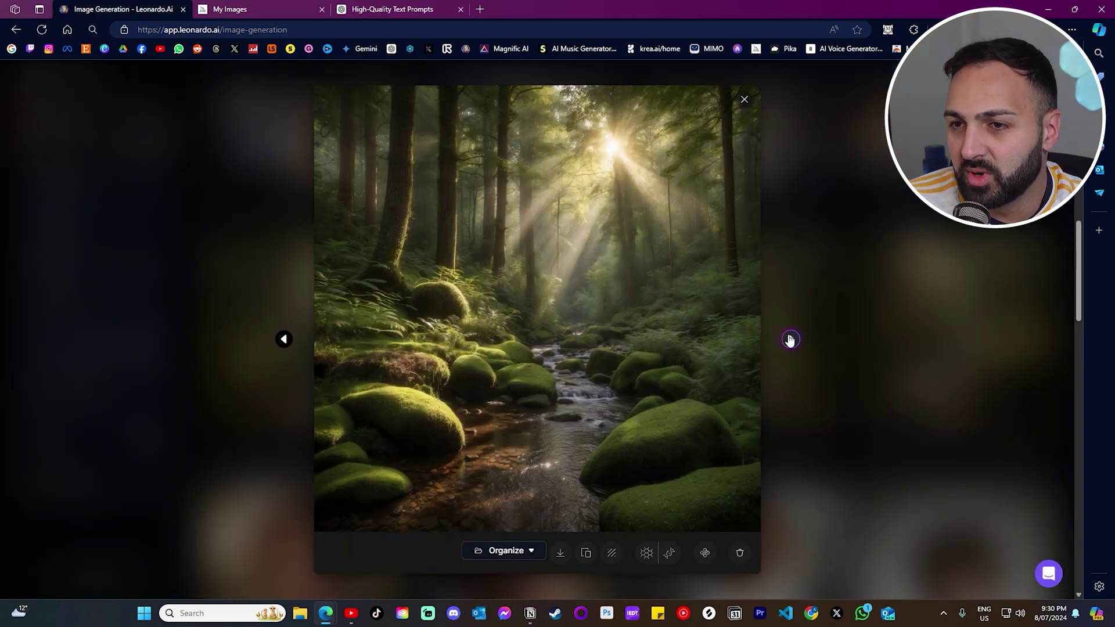
pyautogui.click(790, 340)
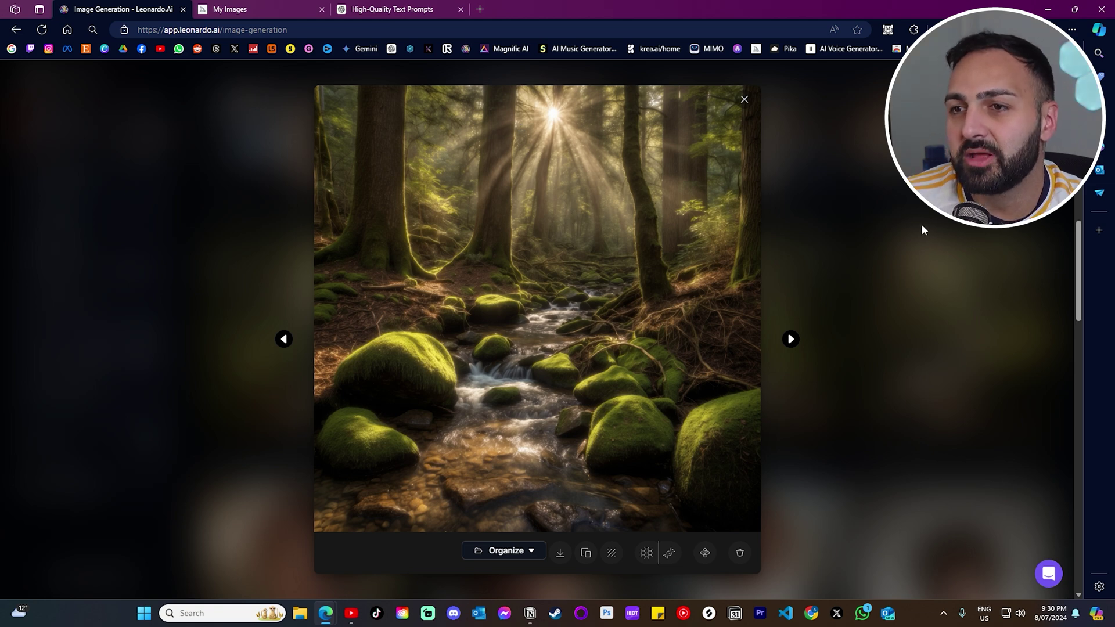
pyautogui.press('Right')
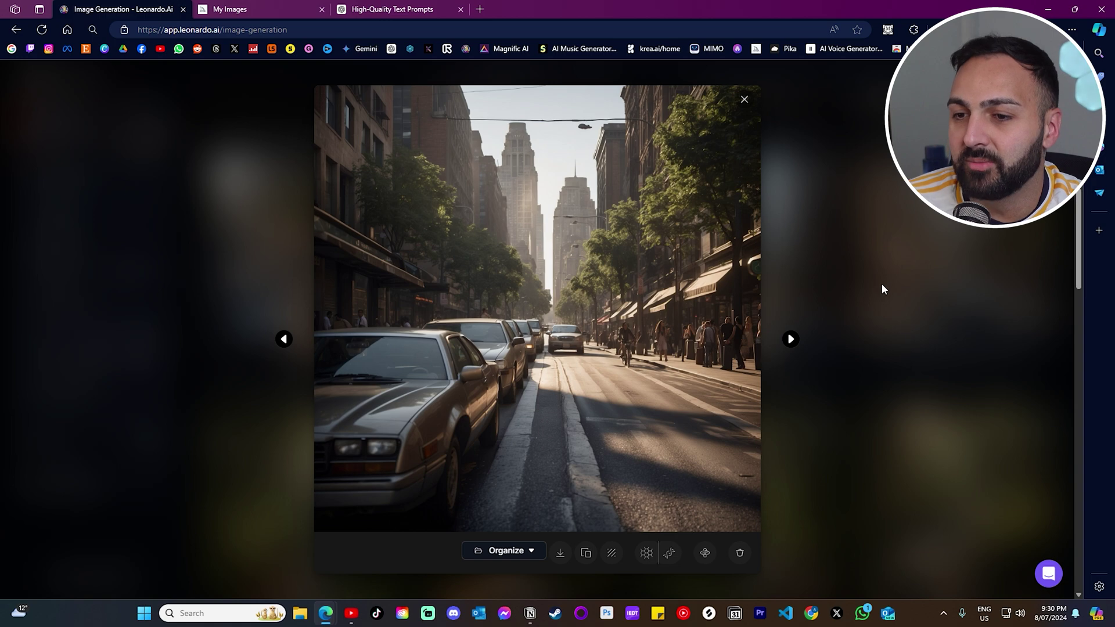
pyautogui.click(878, 223)
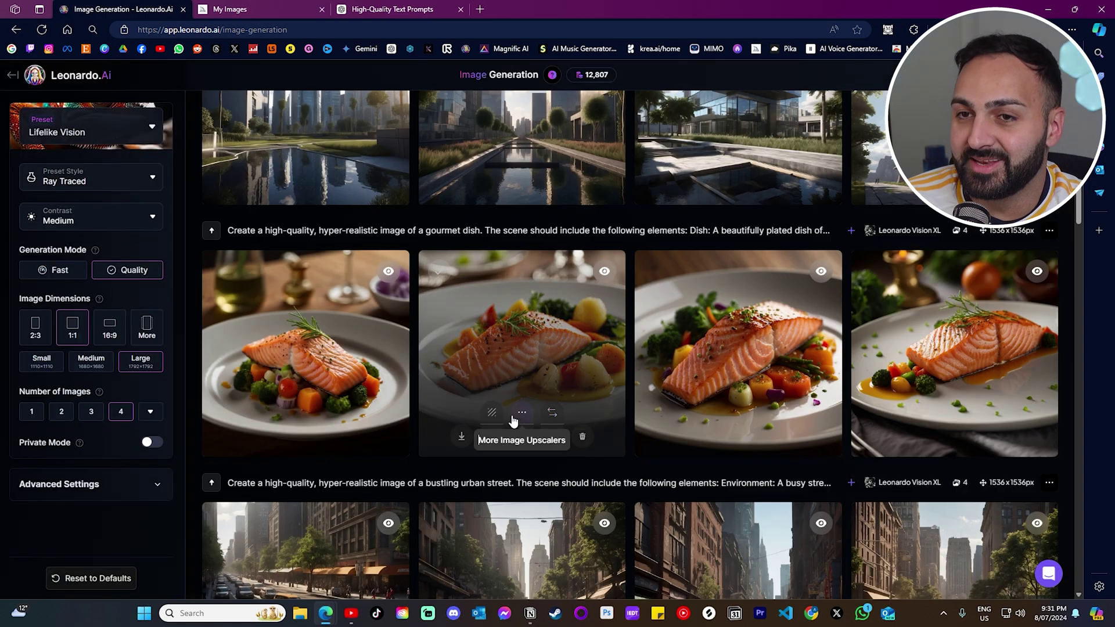
# Zoom into each of the salmon dish images at full size to check their detail.
pyautogui.click(323, 342)
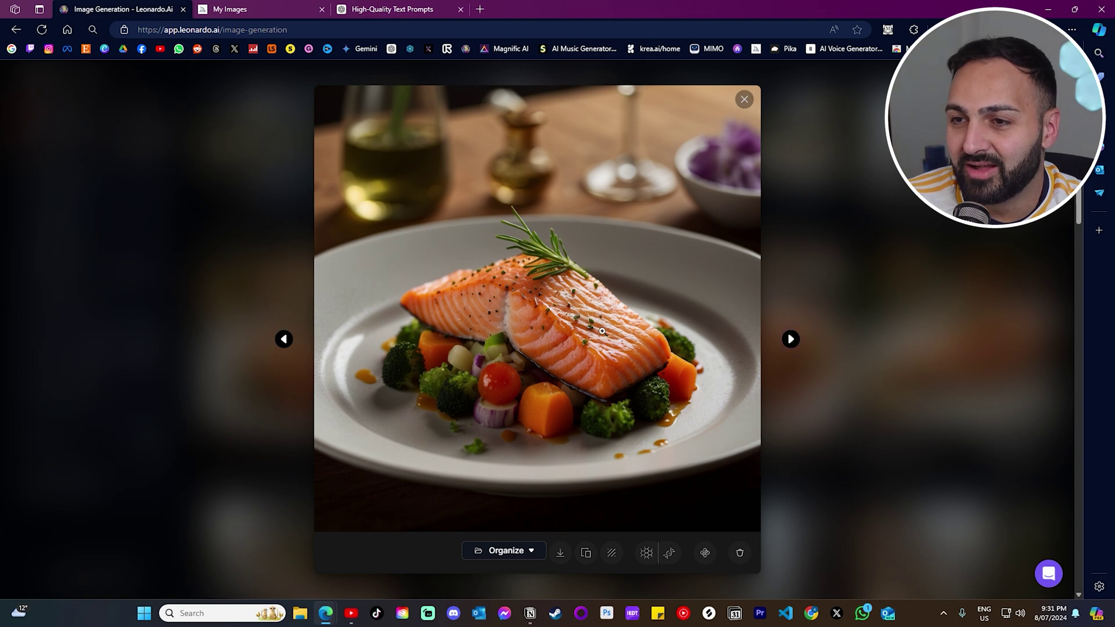
pyautogui.click(551, 409)
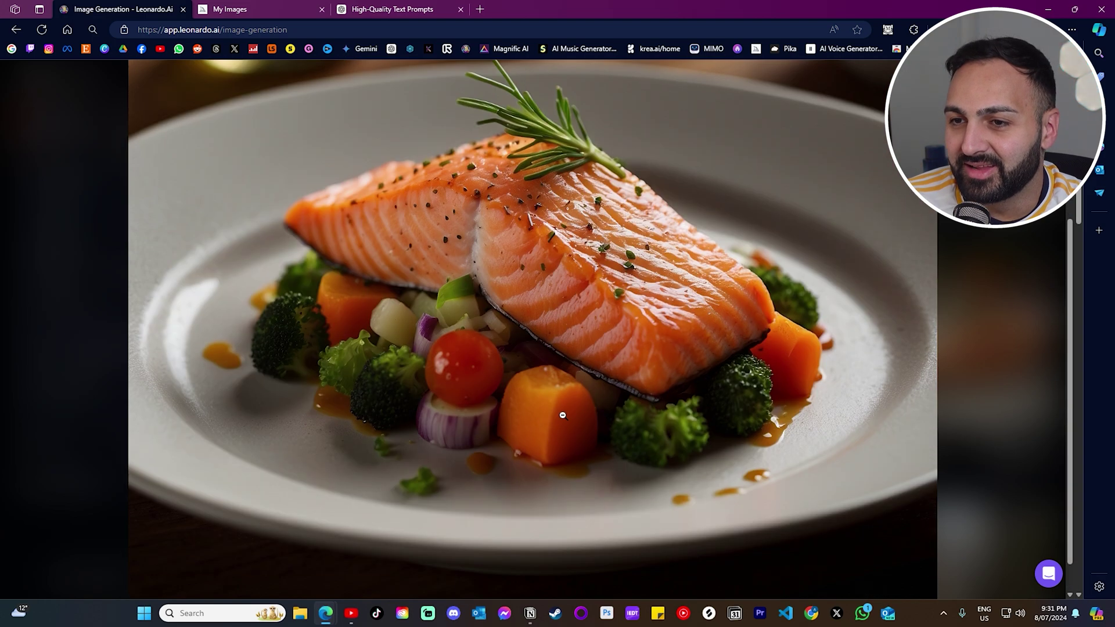
pyautogui.click(563, 415)
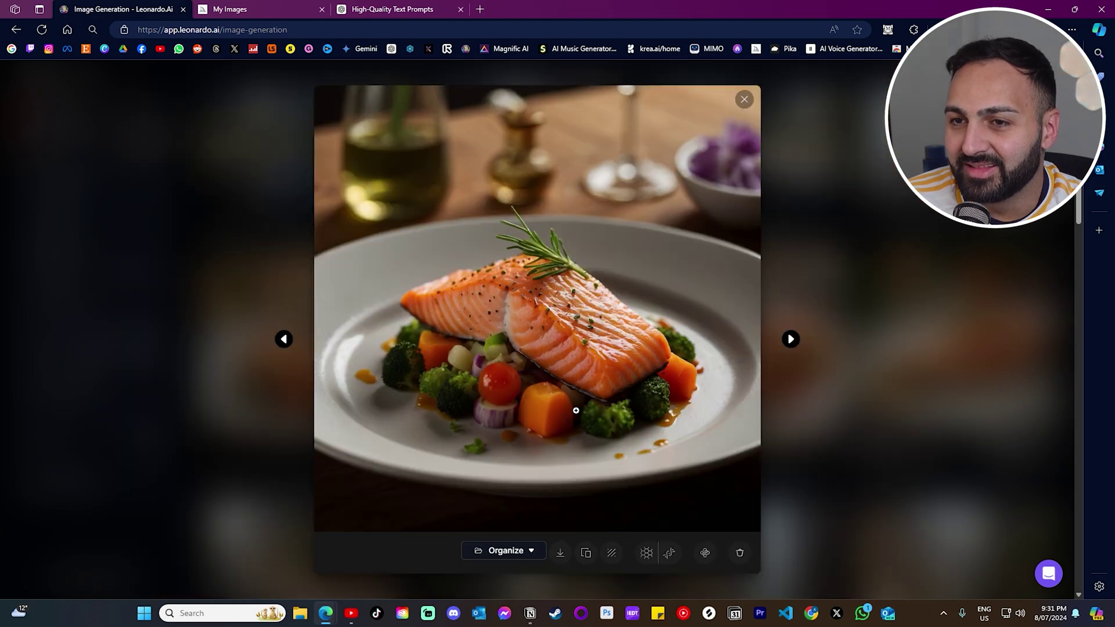
pyautogui.click(791, 341)
pyautogui.click(550, 339)
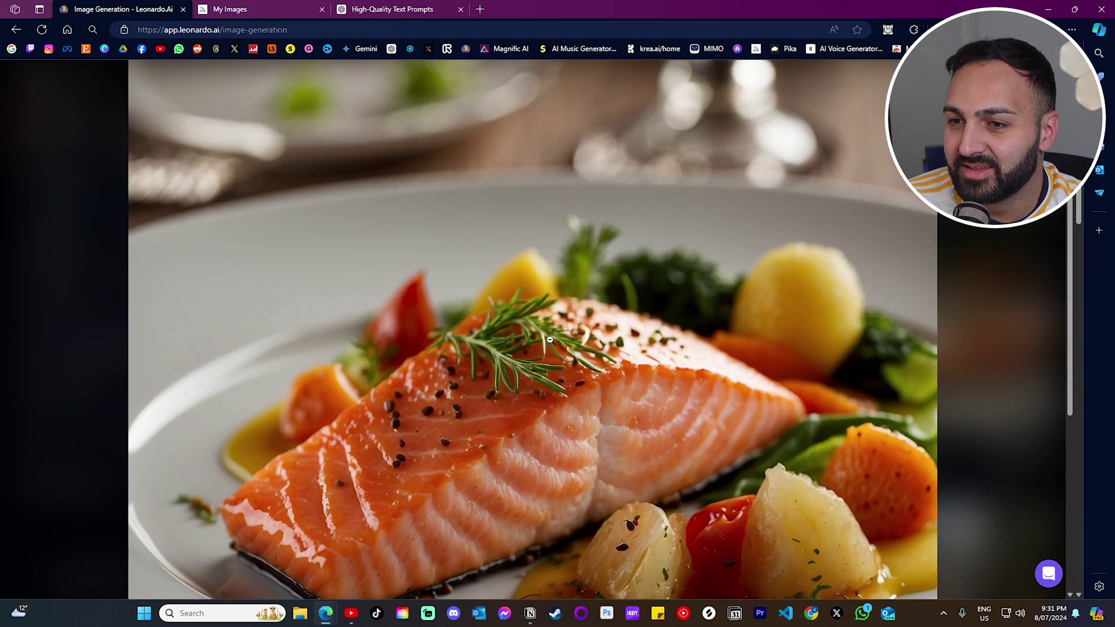
pyautogui.click(812, 314)
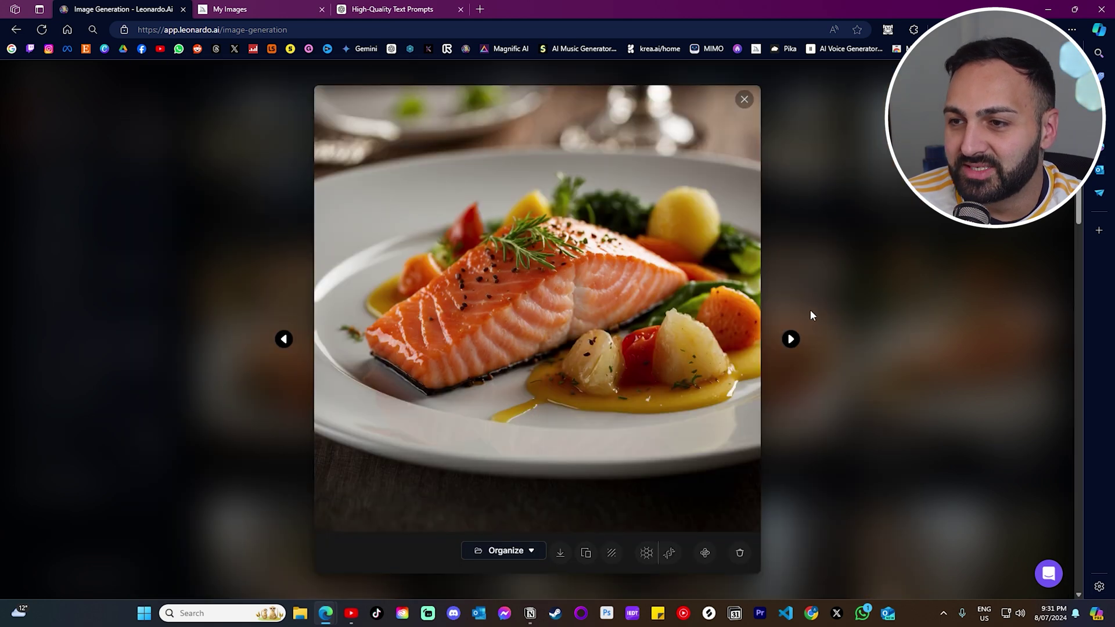
pyautogui.click(791, 339)
pyautogui.click(516, 308)
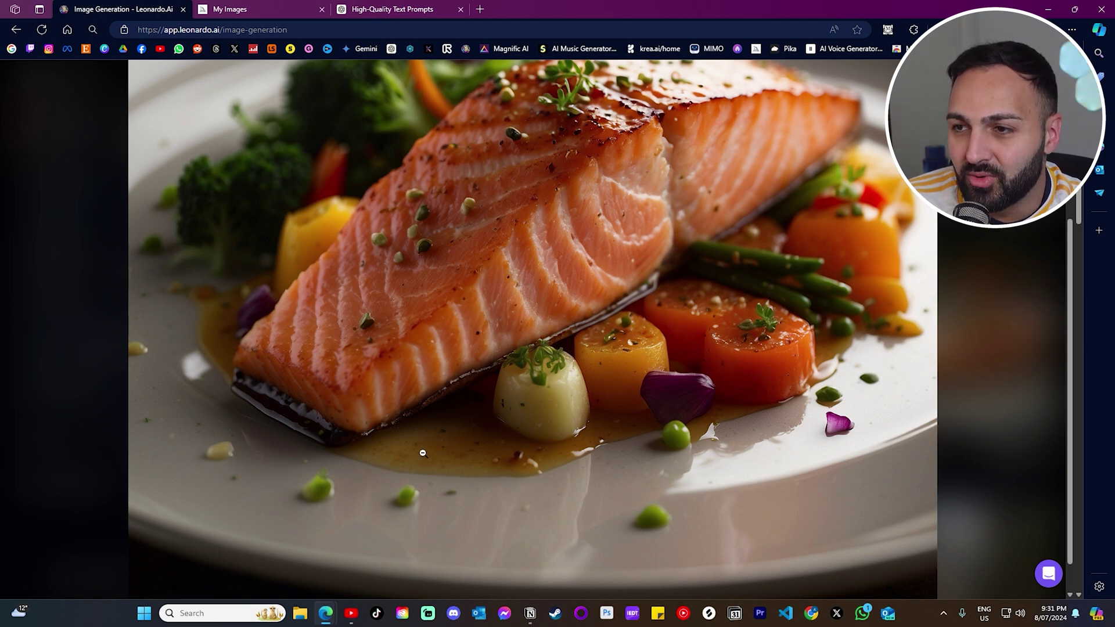
# Step through the city and modern glass building images, then return to the gallery.
pyautogui.click(791, 340)
pyautogui.click(791, 340)
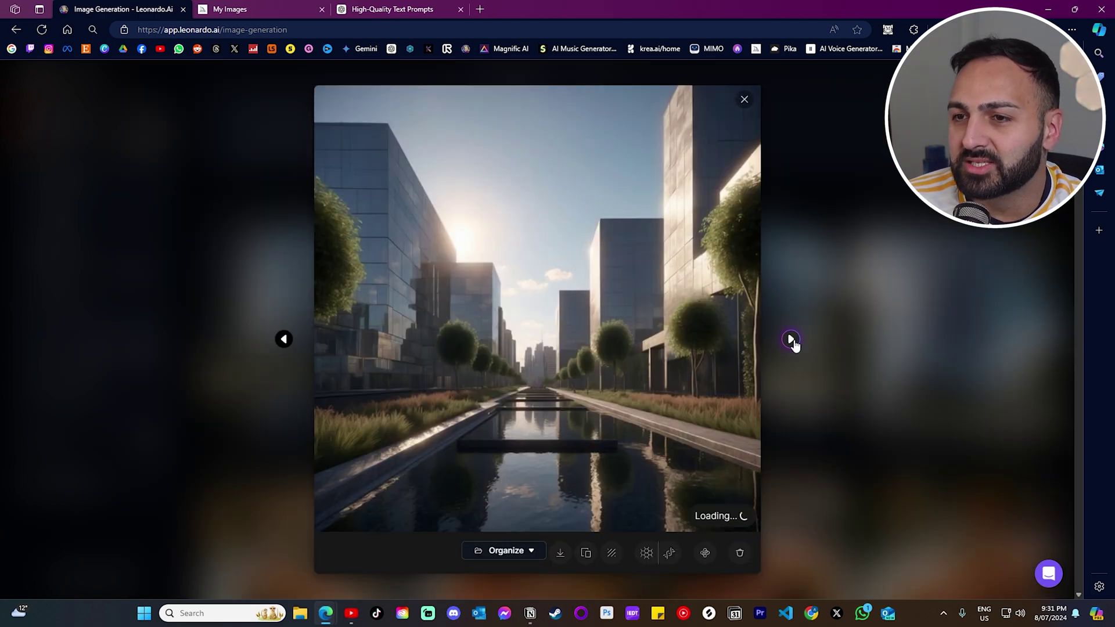
pyautogui.click(791, 341)
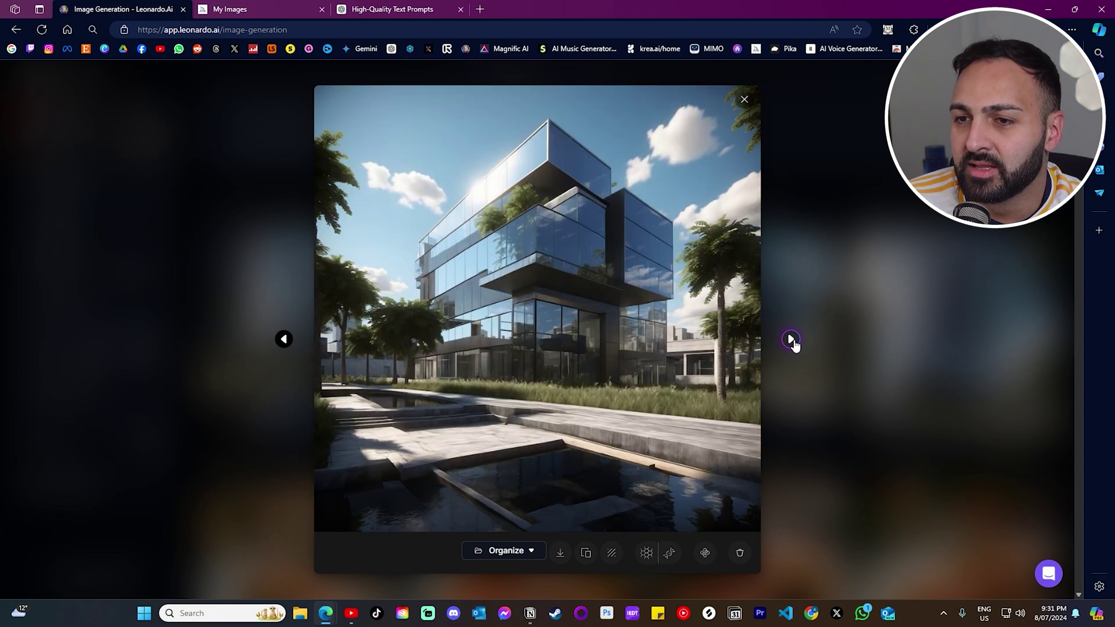
pyautogui.click(791, 340)
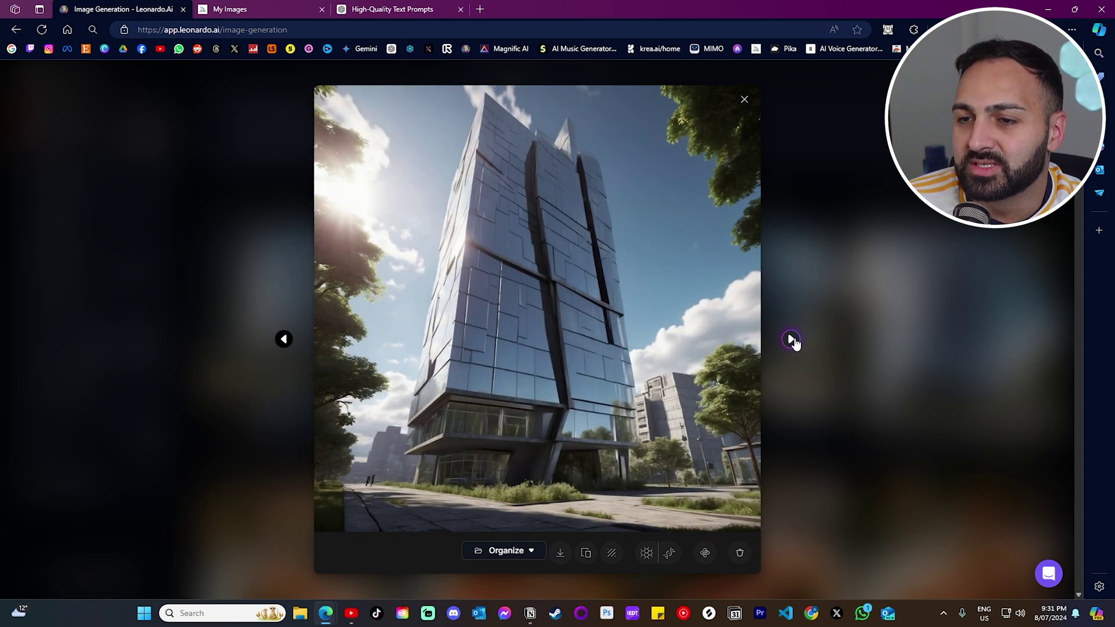
pyautogui.press('Escape')
pyautogui.scroll(1, 573, 413)
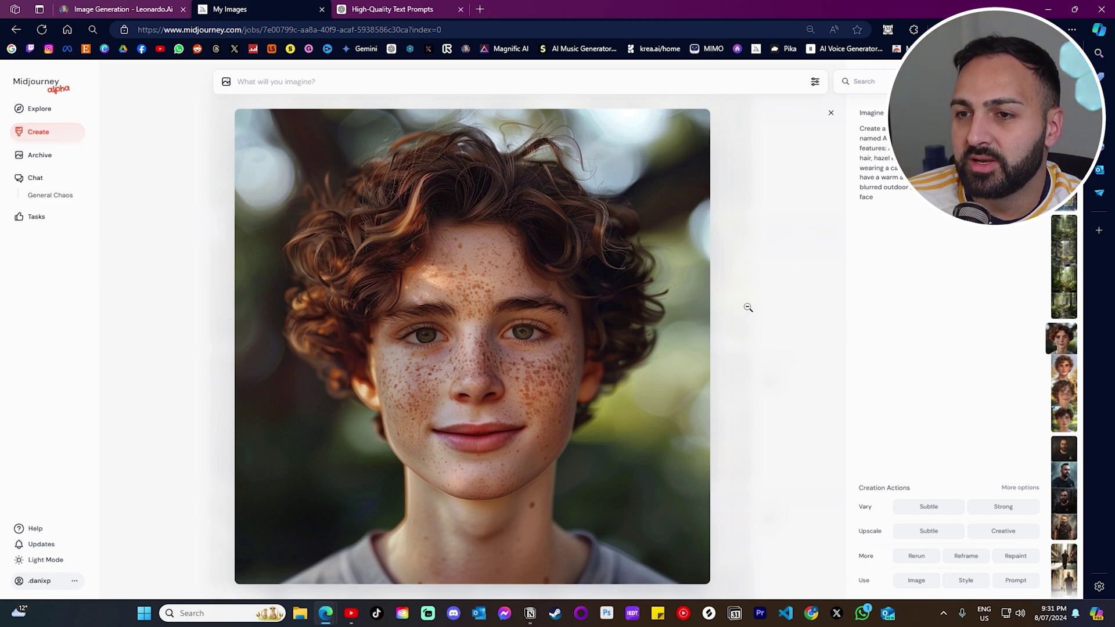
pyautogui.click(749, 307)
pyautogui.click(376, 300)
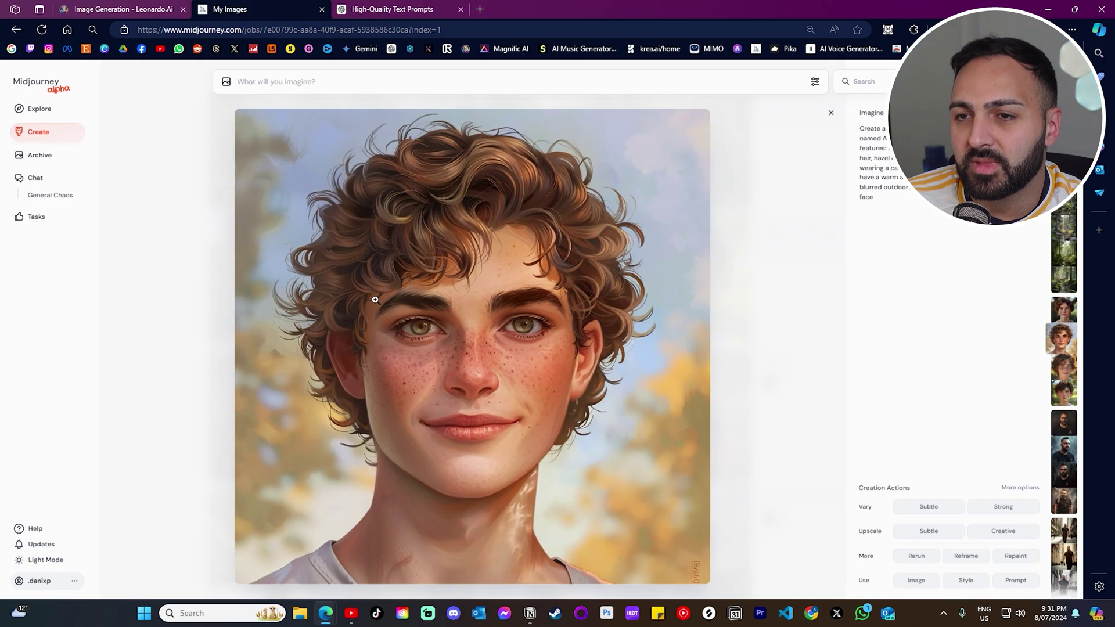
pyautogui.click(143, 322)
pyautogui.click(546, 296)
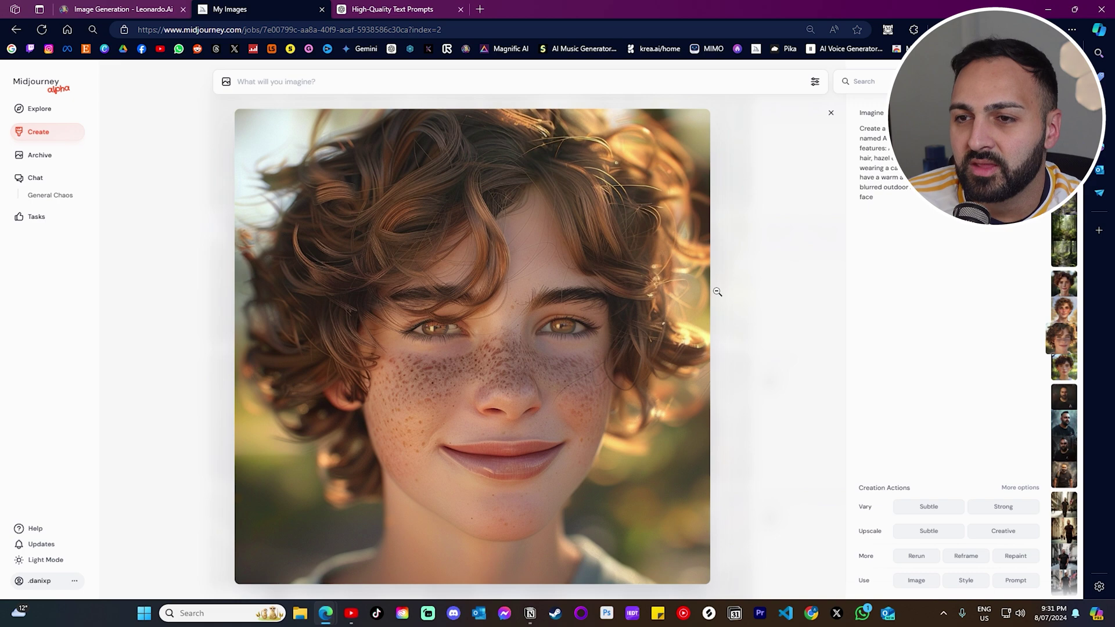
pyautogui.click(761, 287)
pyautogui.scroll(3, 696, 313)
pyautogui.click(279, 336)
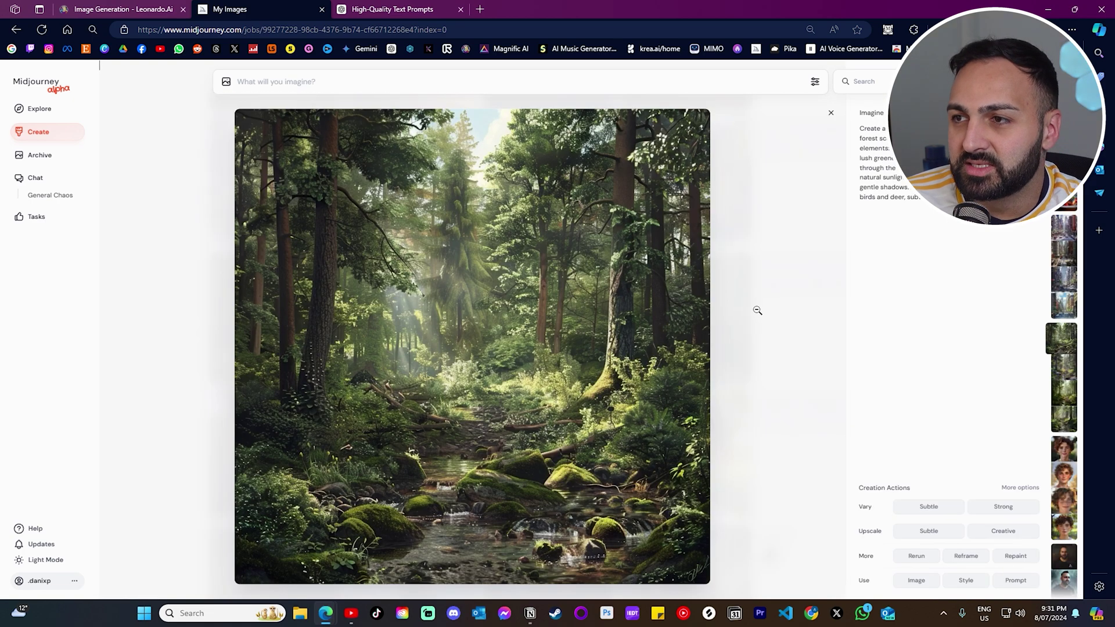
pyautogui.click(758, 310)
pyautogui.click(414, 302)
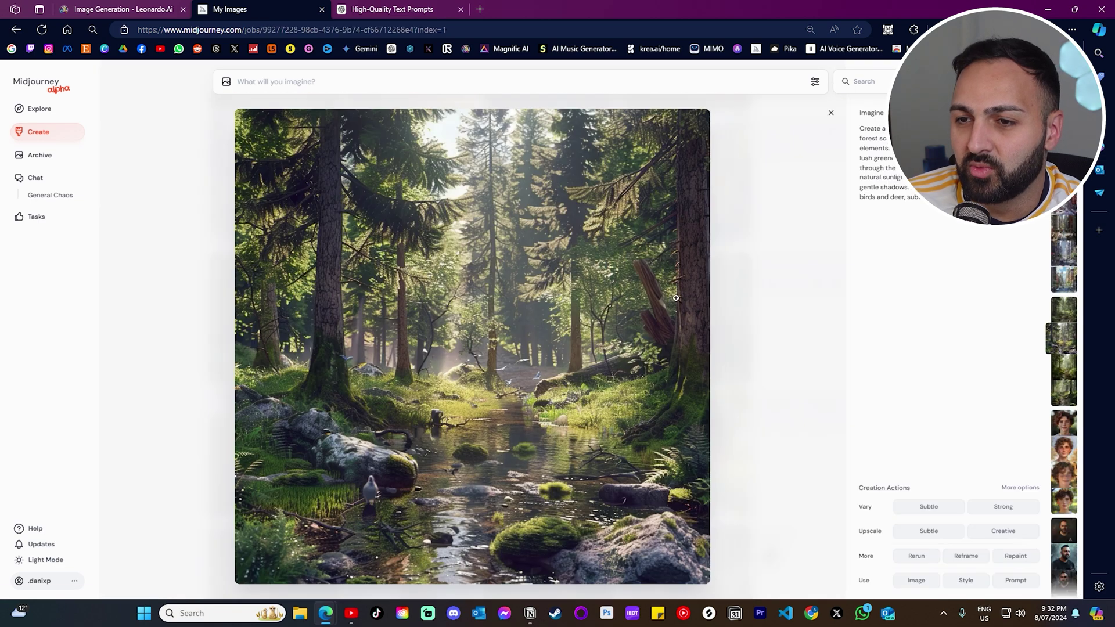
pyautogui.click(749, 297)
pyautogui.click(535, 282)
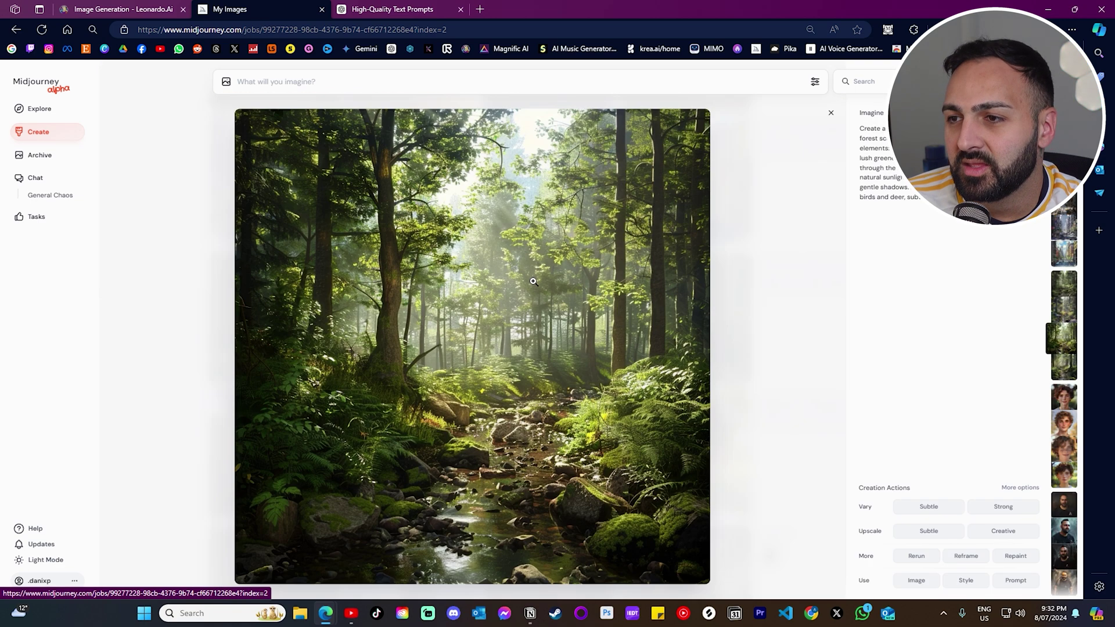
pyautogui.click(758, 272)
pyautogui.click(679, 311)
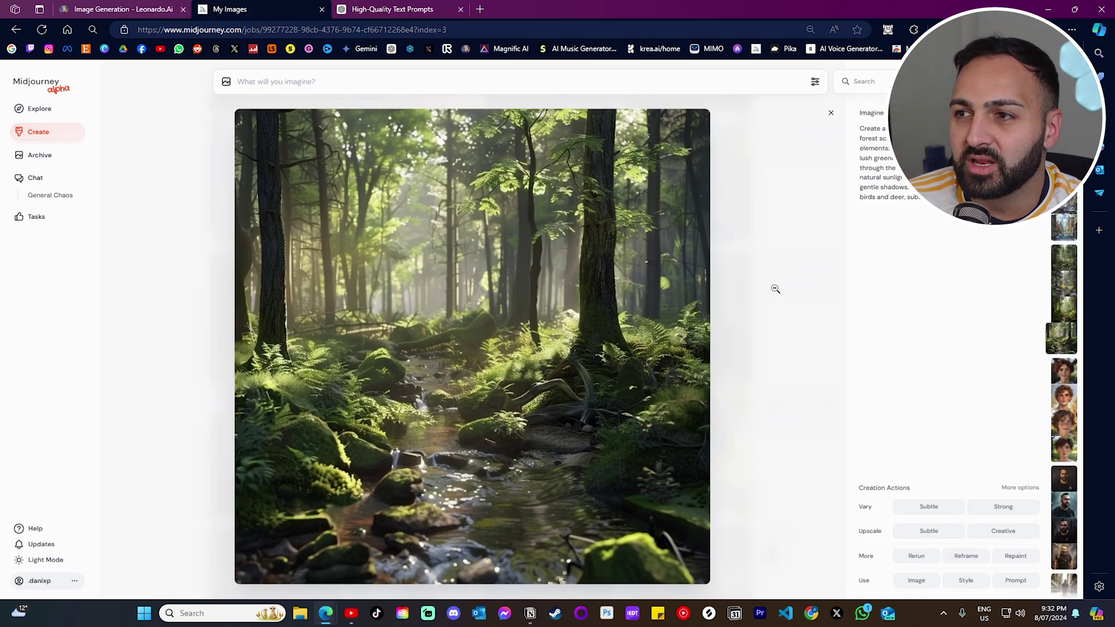
pyautogui.click(797, 270)
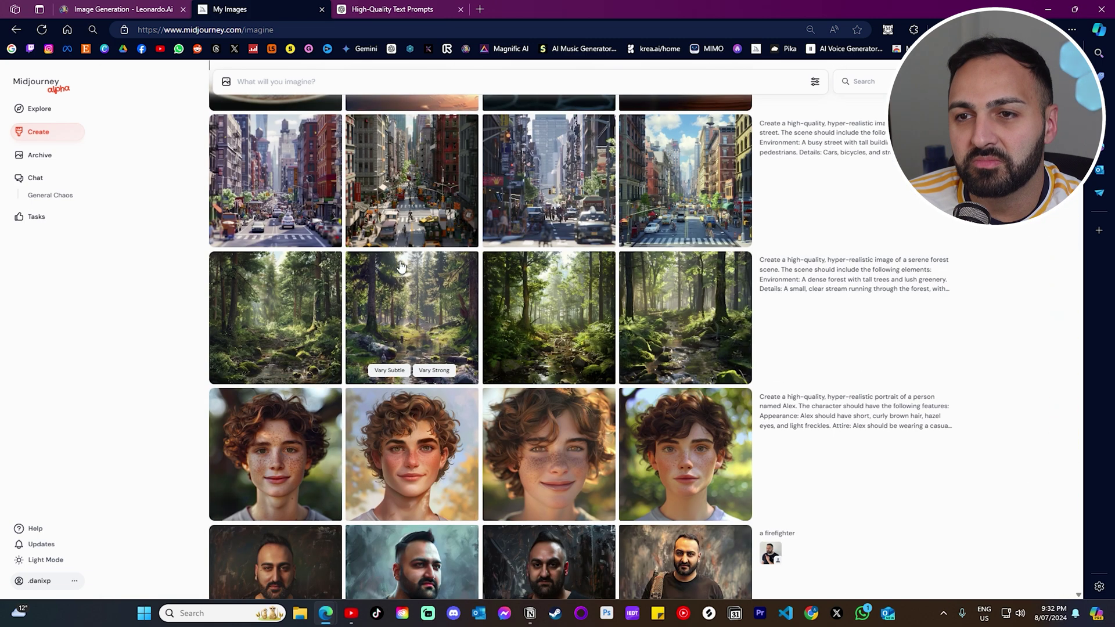
pyautogui.scroll(1, 371, 302)
pyautogui.click(252, 244)
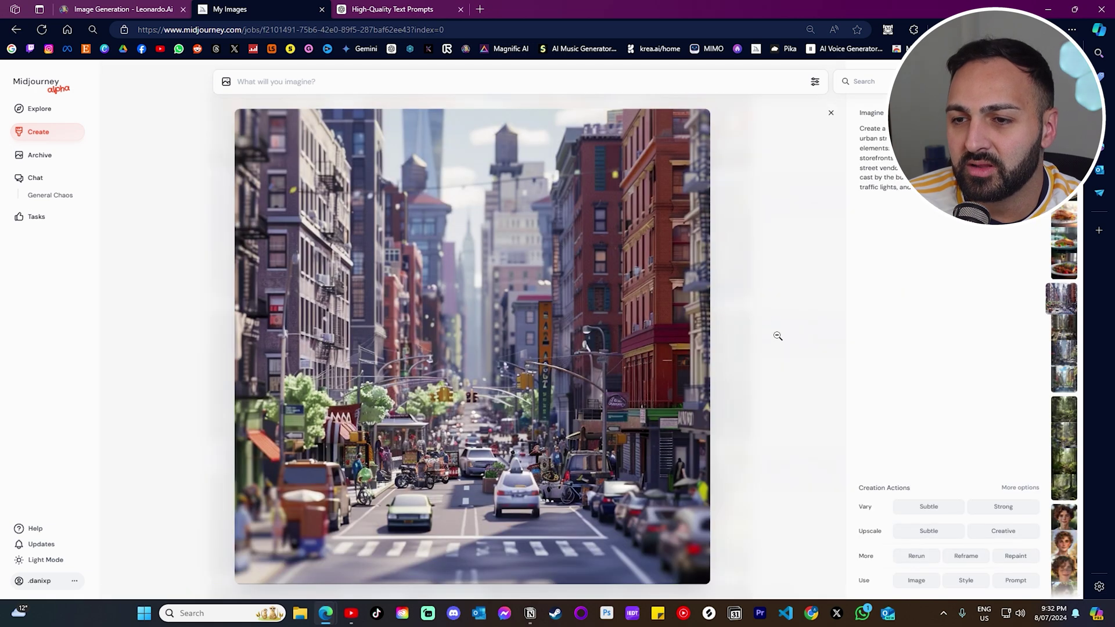
pyautogui.click(771, 333)
pyautogui.click(412, 250)
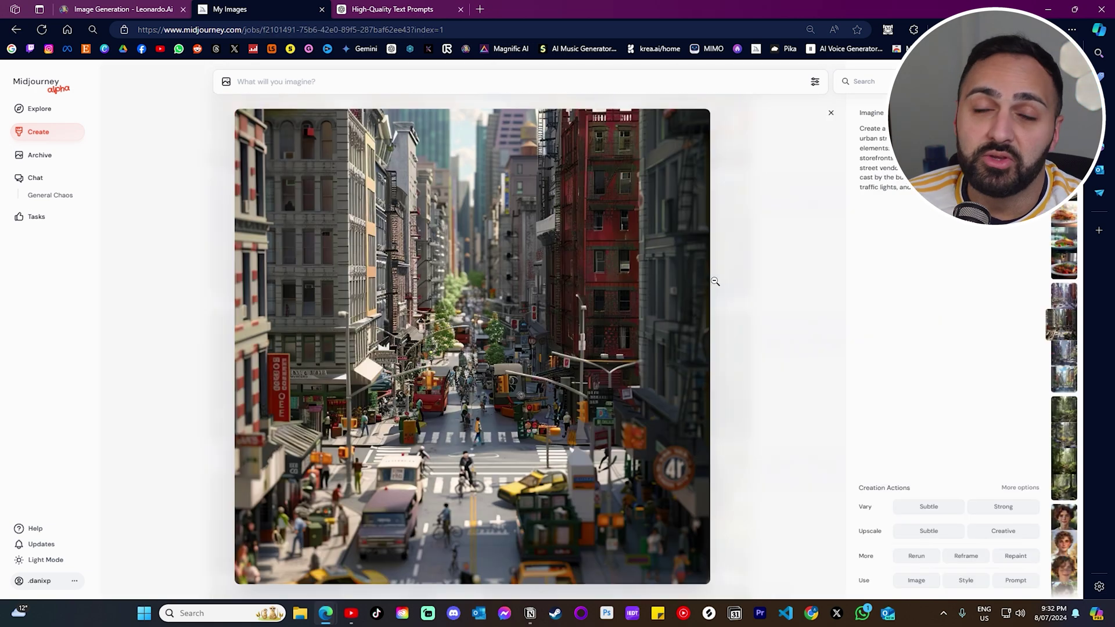
pyautogui.click(783, 277)
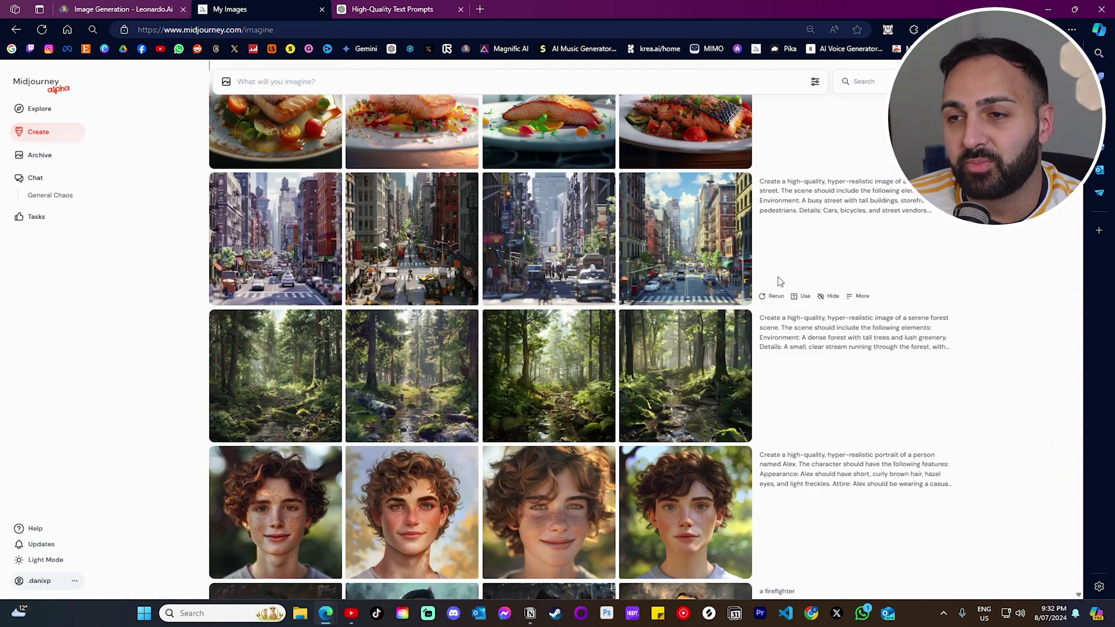
pyautogui.click(567, 238)
pyautogui.scroll(1, 785, 262)
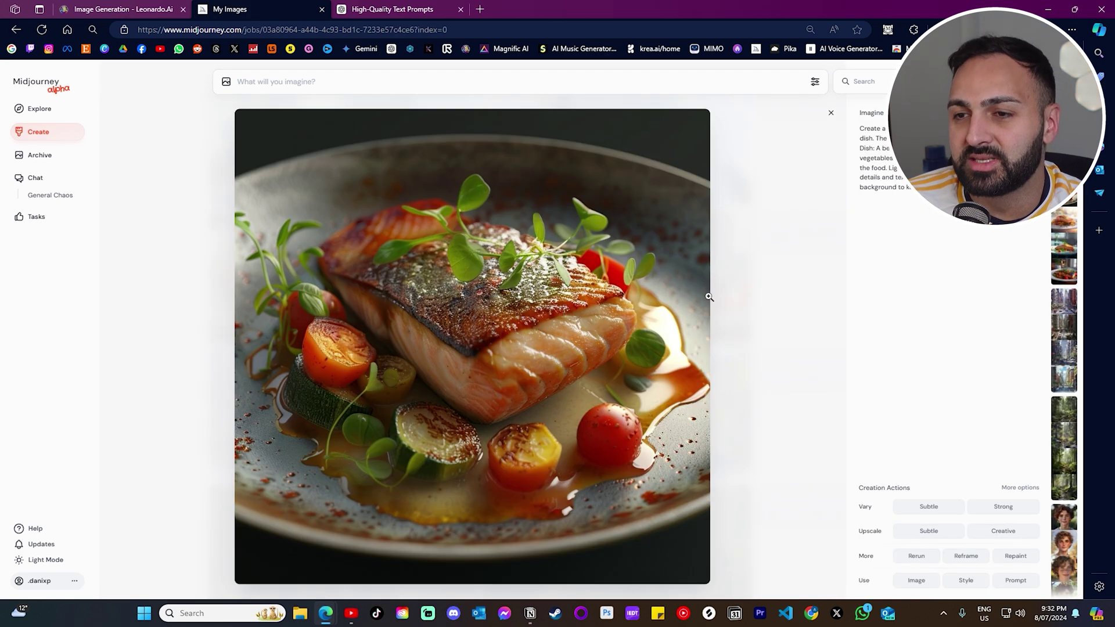
pyautogui.click(742, 279)
pyautogui.click(412, 273)
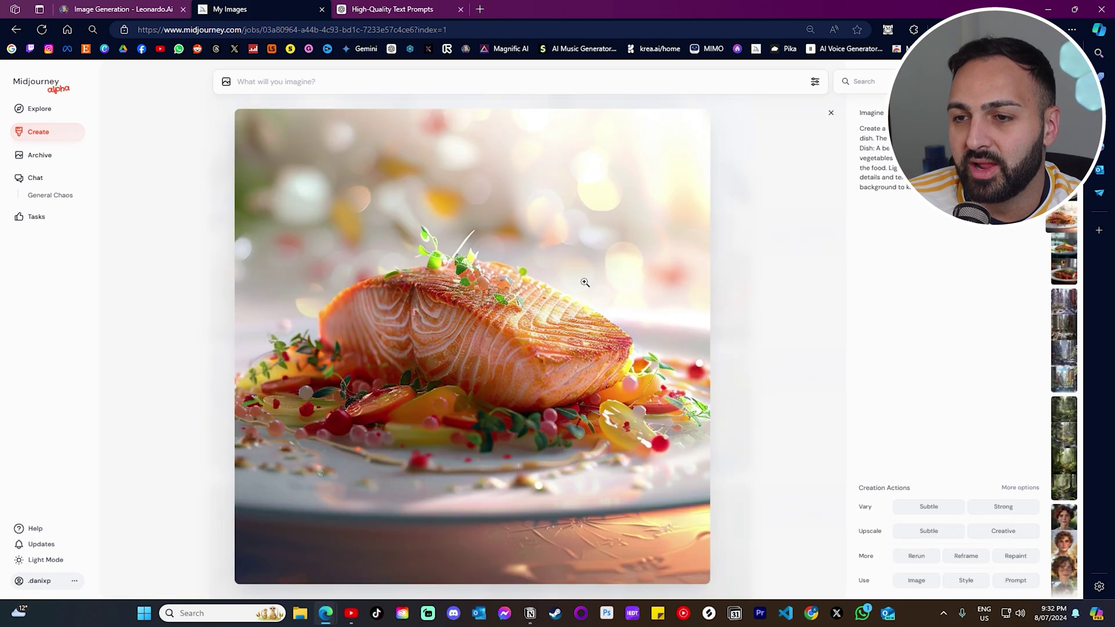
pyautogui.click(755, 303)
pyautogui.click(570, 278)
pyautogui.click(741, 283)
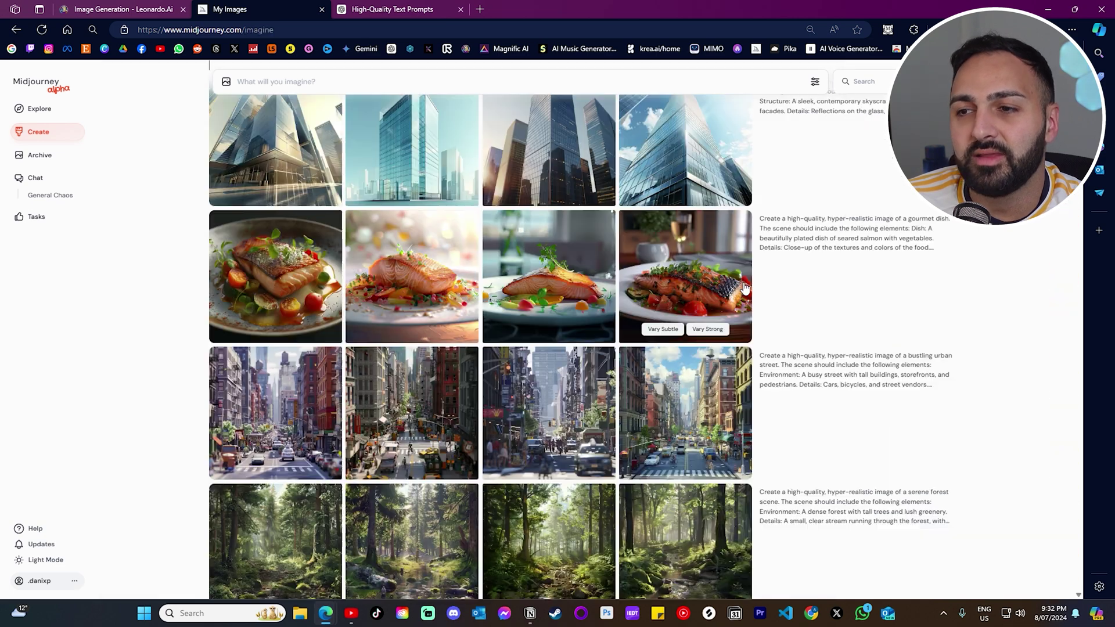
pyautogui.click(717, 283)
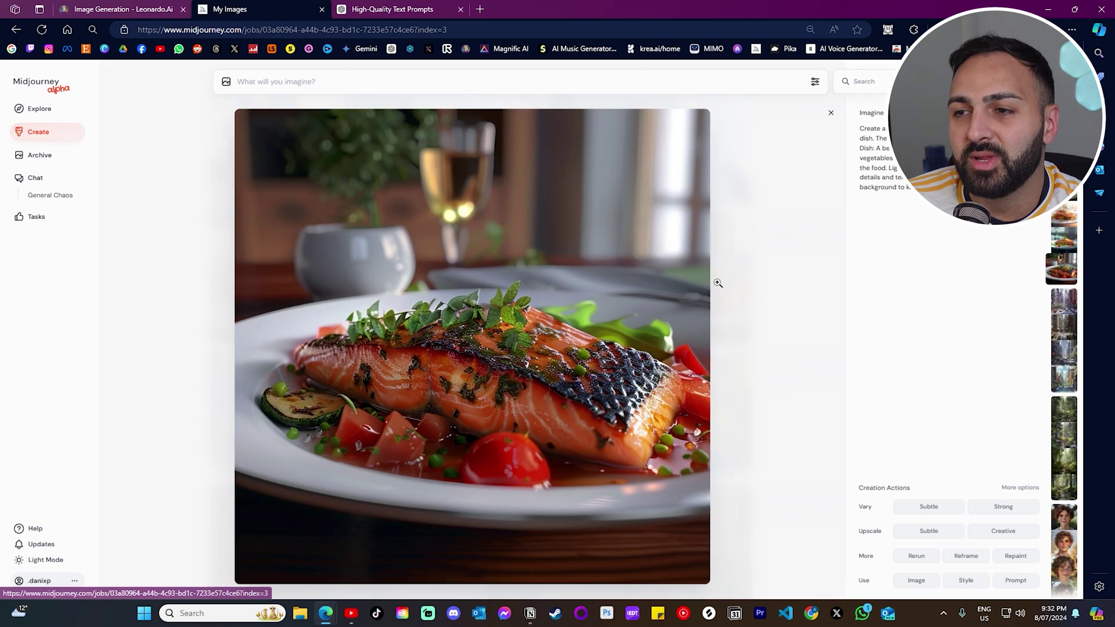
pyautogui.click(746, 284)
pyautogui.scroll(1, 407, 378)
pyautogui.click(272, 208)
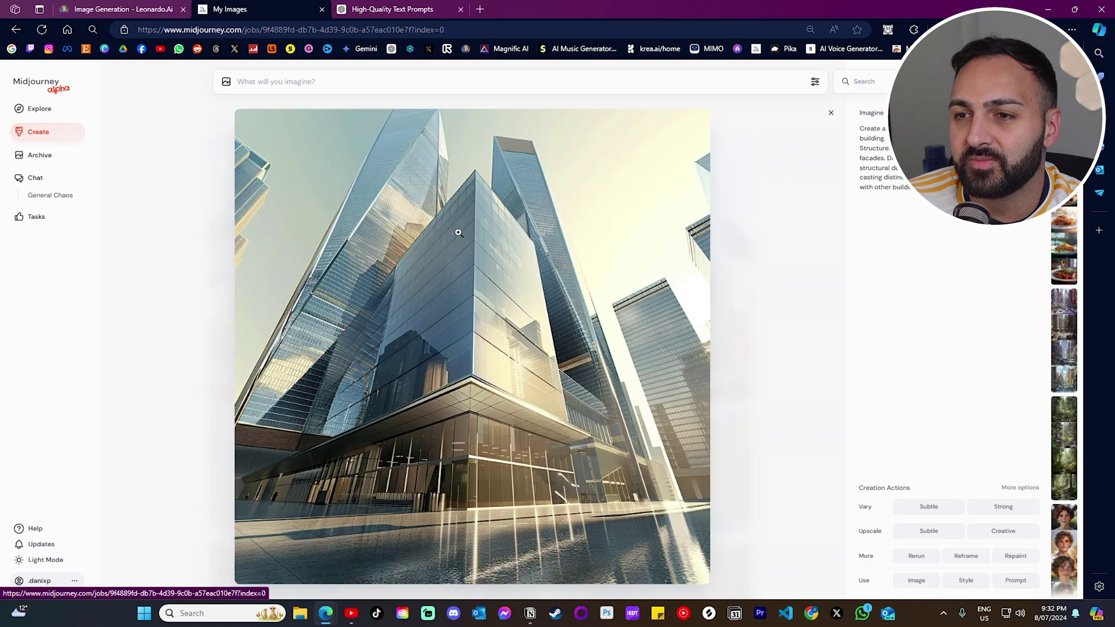
pyautogui.click(786, 275)
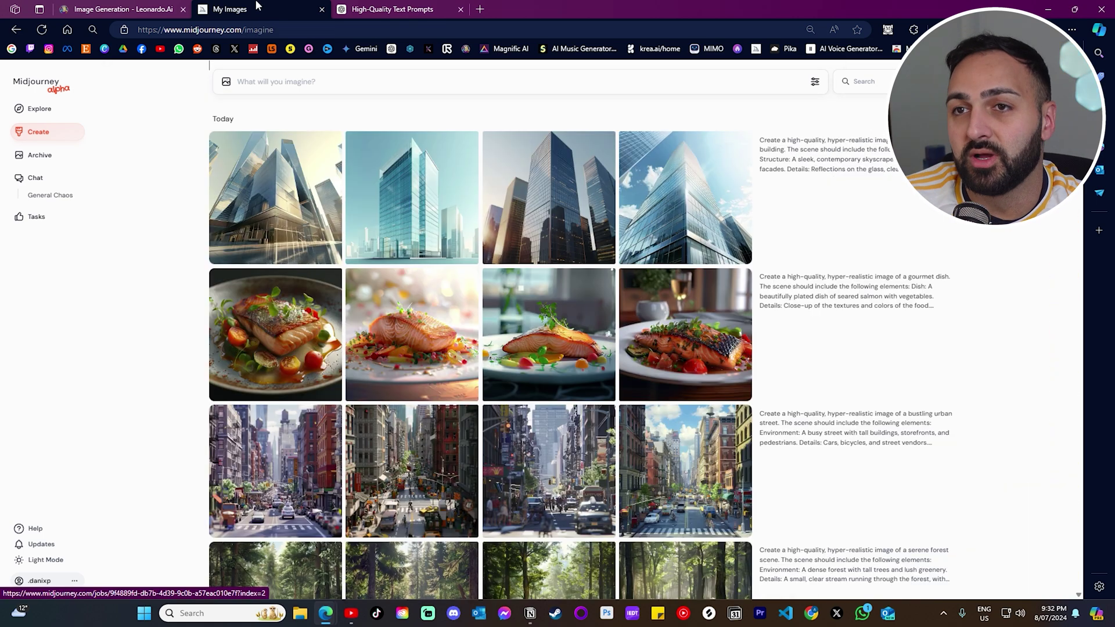
pyautogui.click(171, 7)
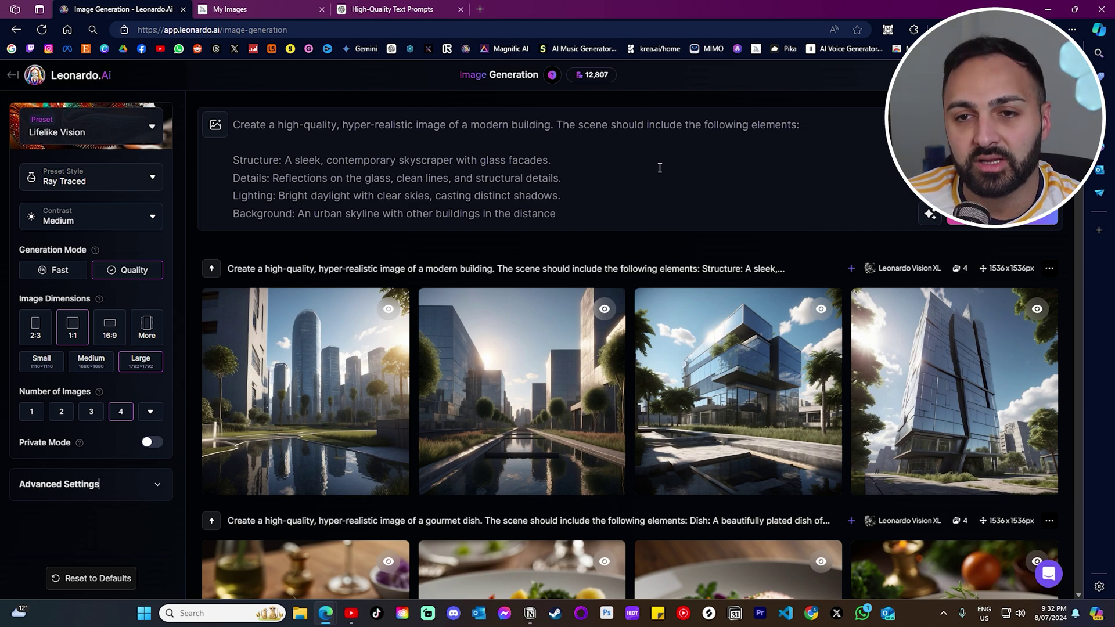
pyautogui.click(70, 182)
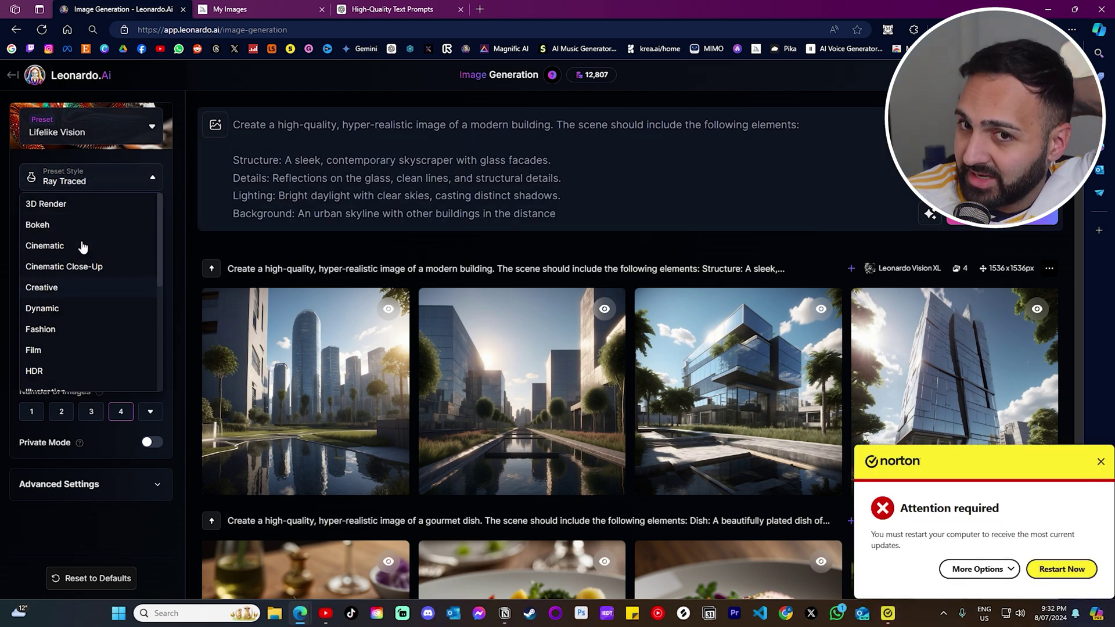
pyautogui.scroll(-2, 64, 332)
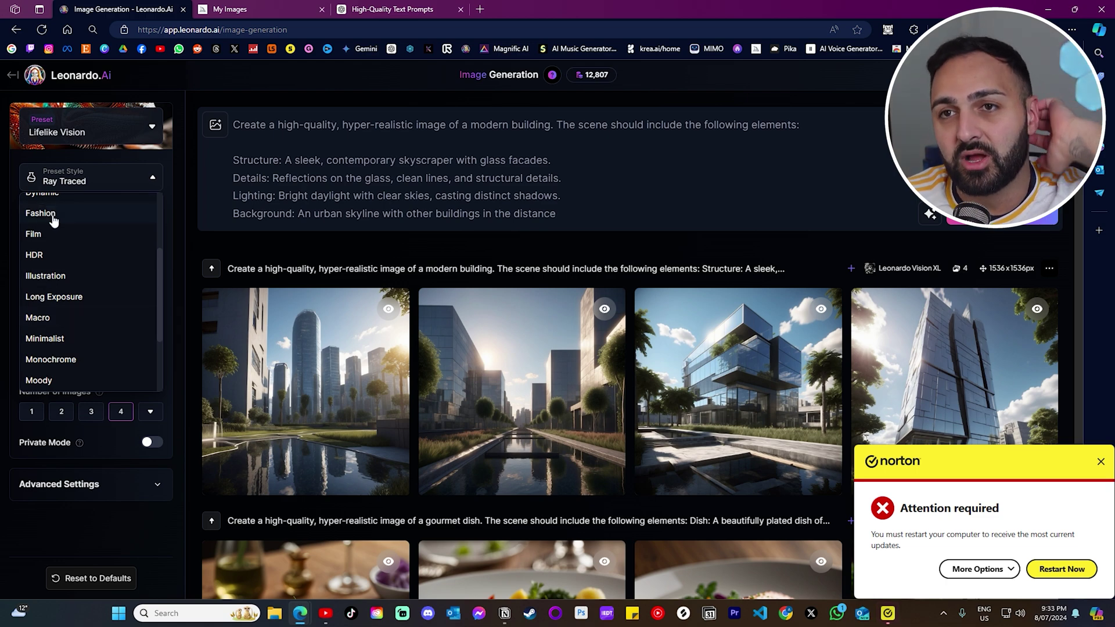
pyautogui.click(235, 9)
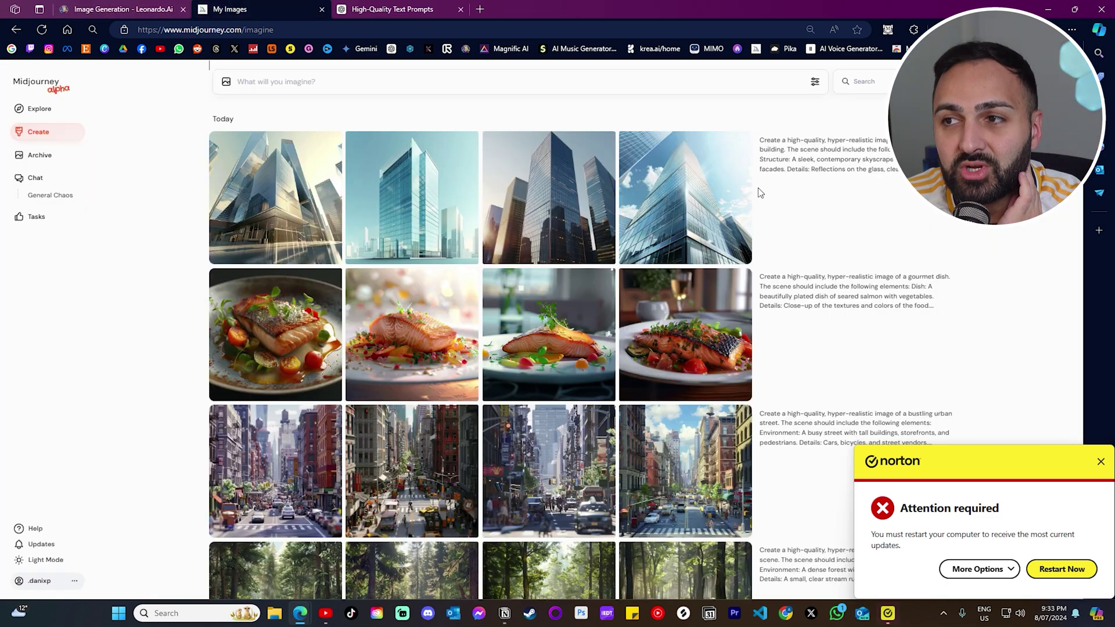
# Check Midjourney's image size, aesthetics and model settings, then return to Leonardo.Ai.
pyautogui.click(815, 82)
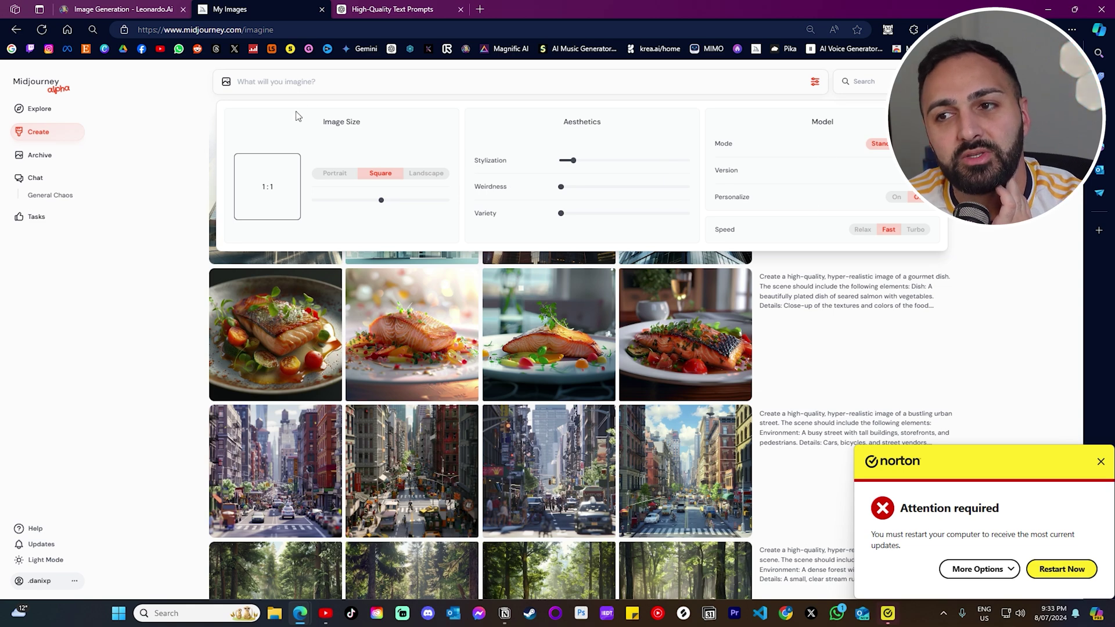
pyautogui.click(129, 7)
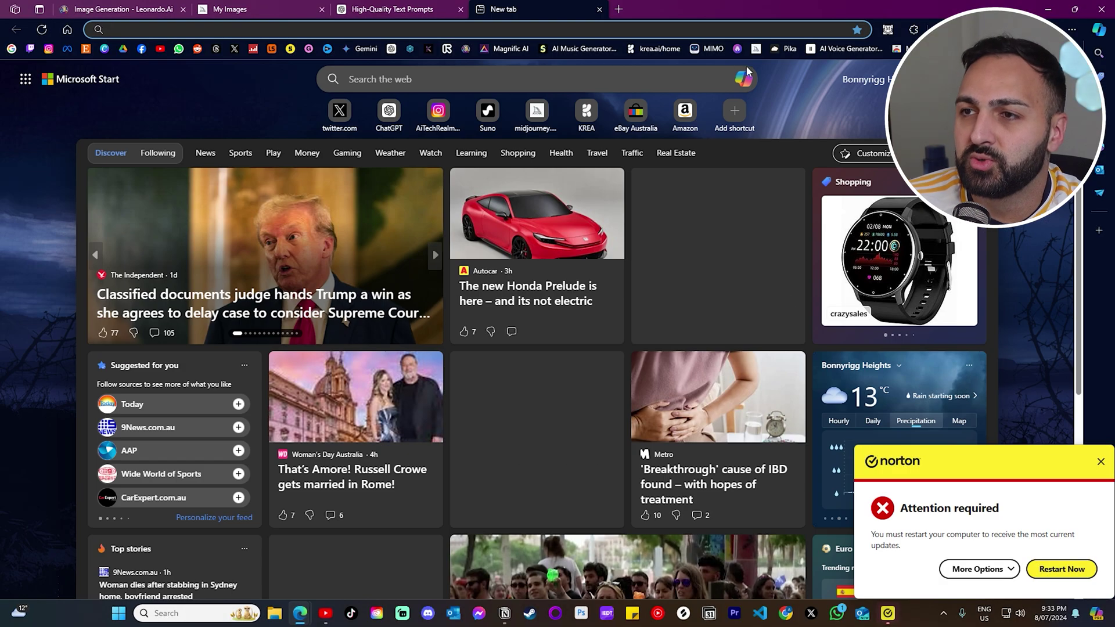
# Load the KREA home page and dismiss the Norton restart notification.
pyautogui.click(657, 51)
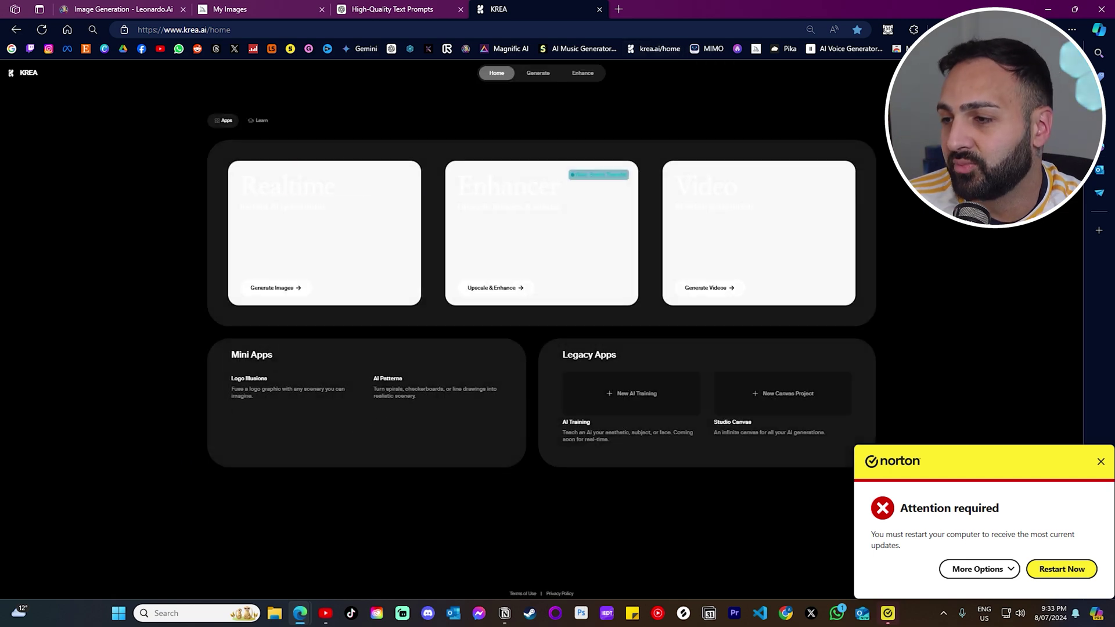
pyautogui.click(1098, 467)
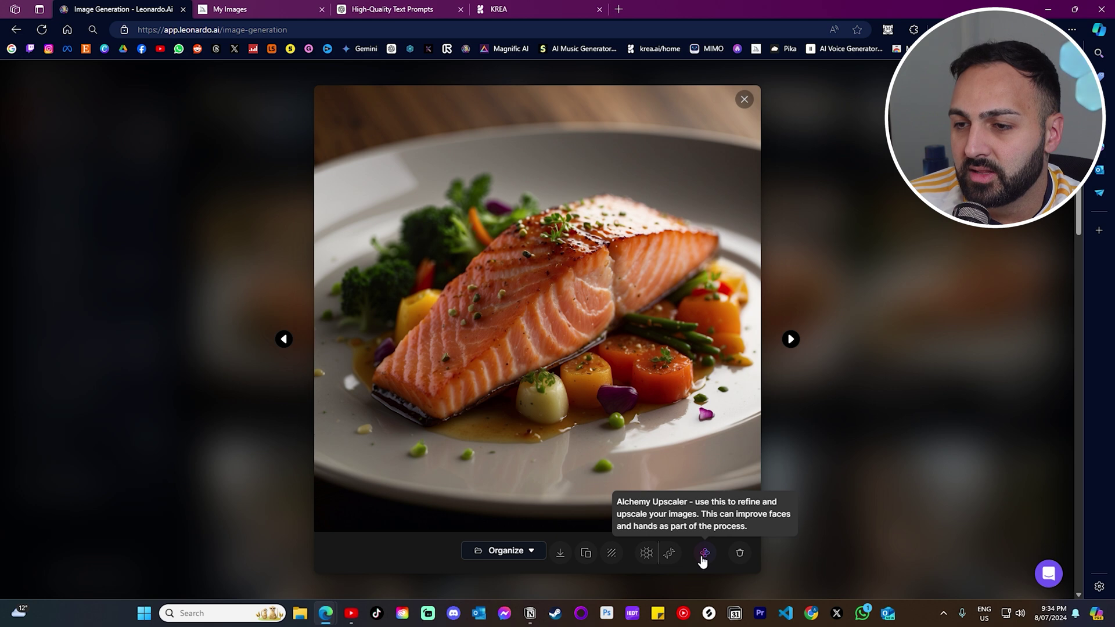
# Run a Low Refiner Strength Alchemy upscale on the salmon dish image and download it.
pyautogui.click(704, 554)
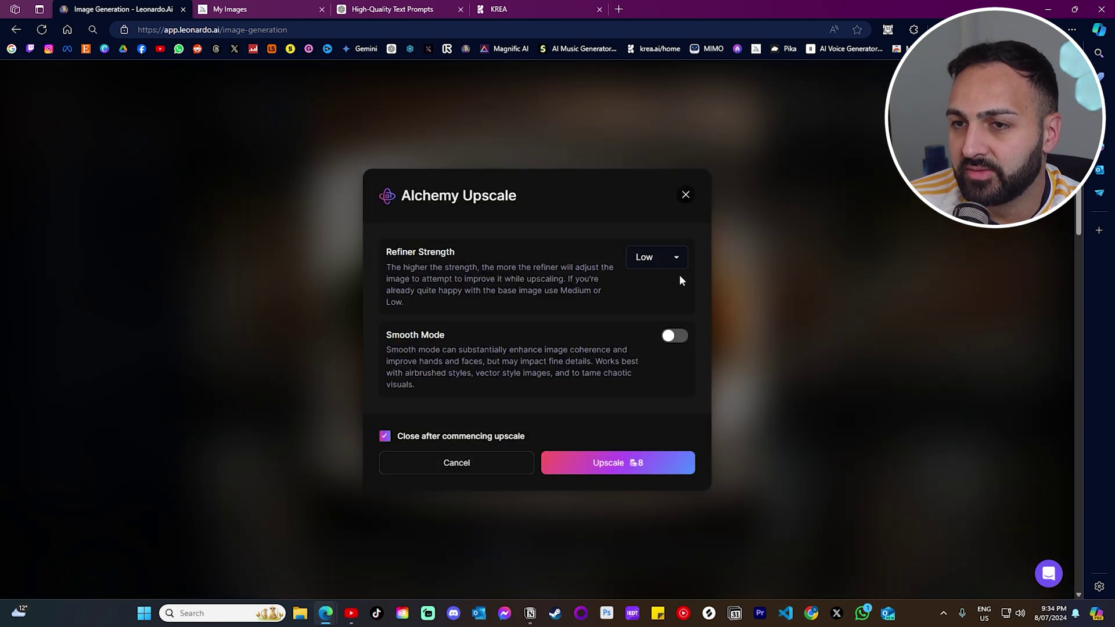
pyautogui.moveTo(399, 275); pyautogui.dragTo(562, 298)
pyautogui.click(578, 329)
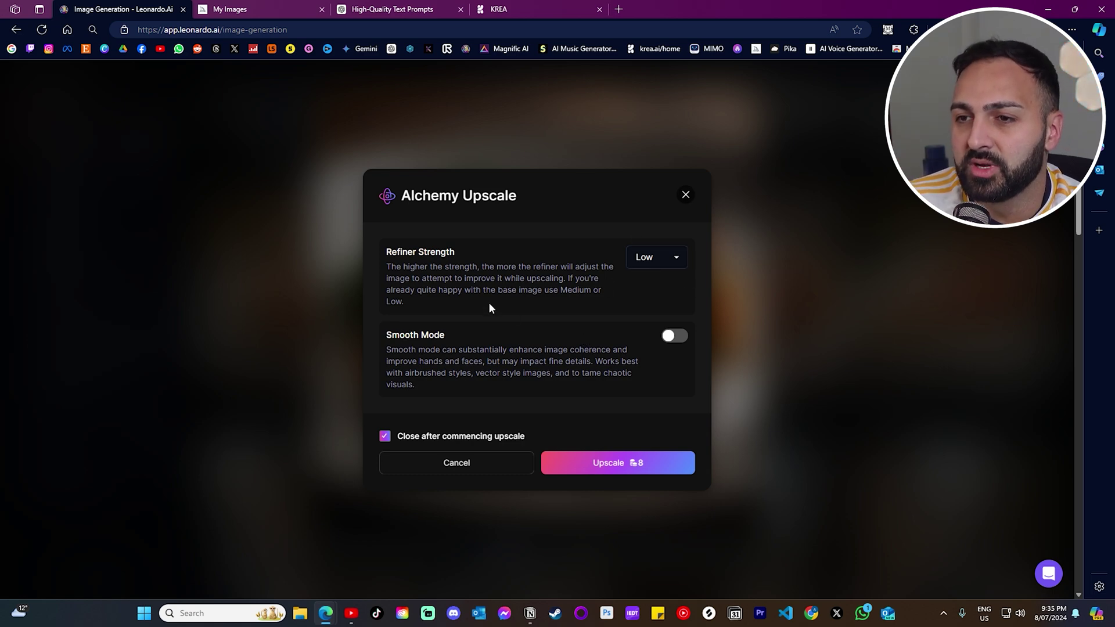
pyautogui.click(619, 456)
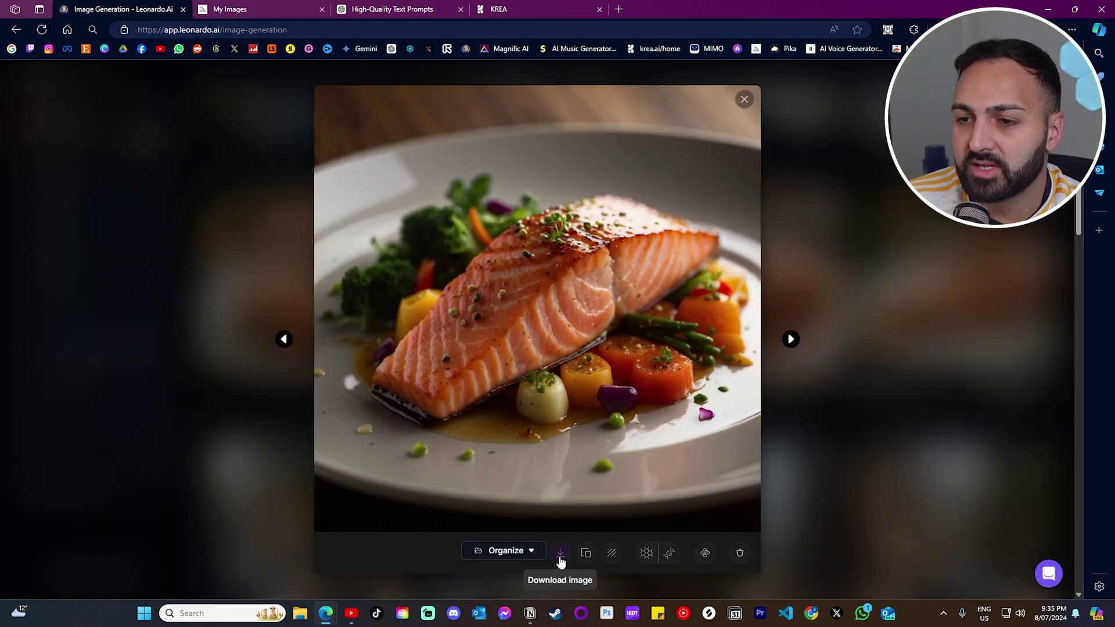
pyautogui.click(560, 555)
pyautogui.click(552, 8)
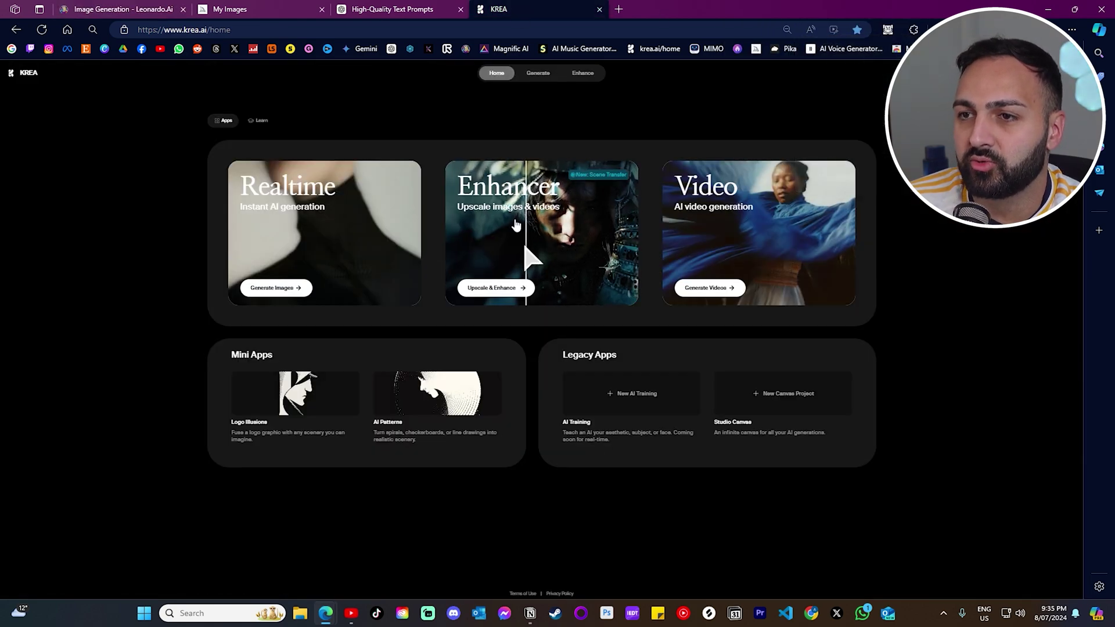
# Upload the salmon image from Downloads to KREA's Enhancer and start a 2x upscaling enhancement.
pyautogui.click(516, 225)
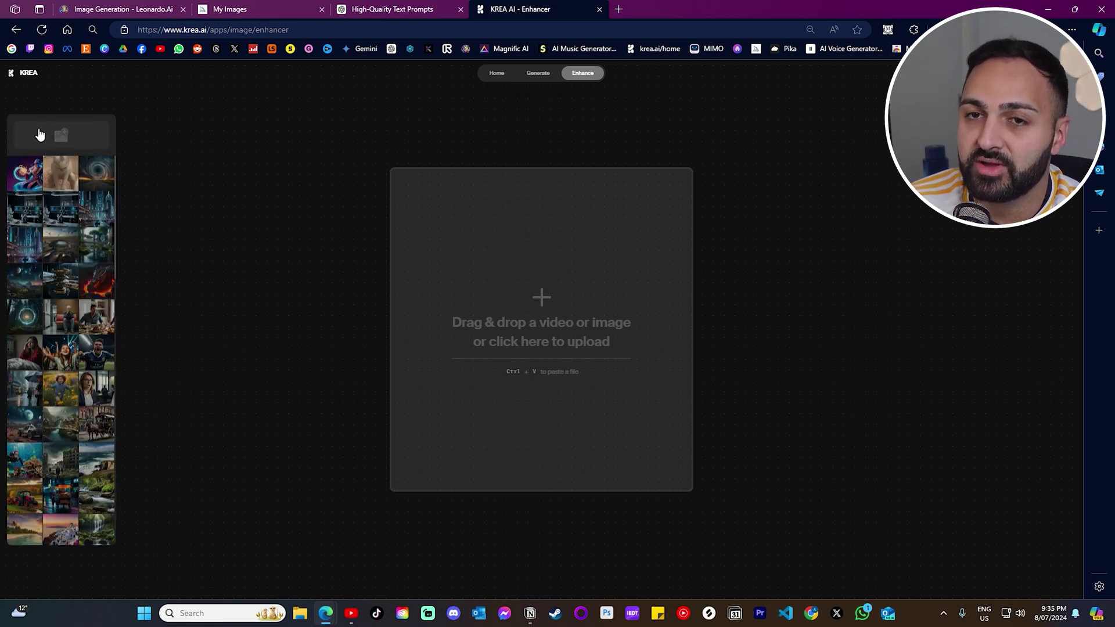
pyautogui.click(39, 134)
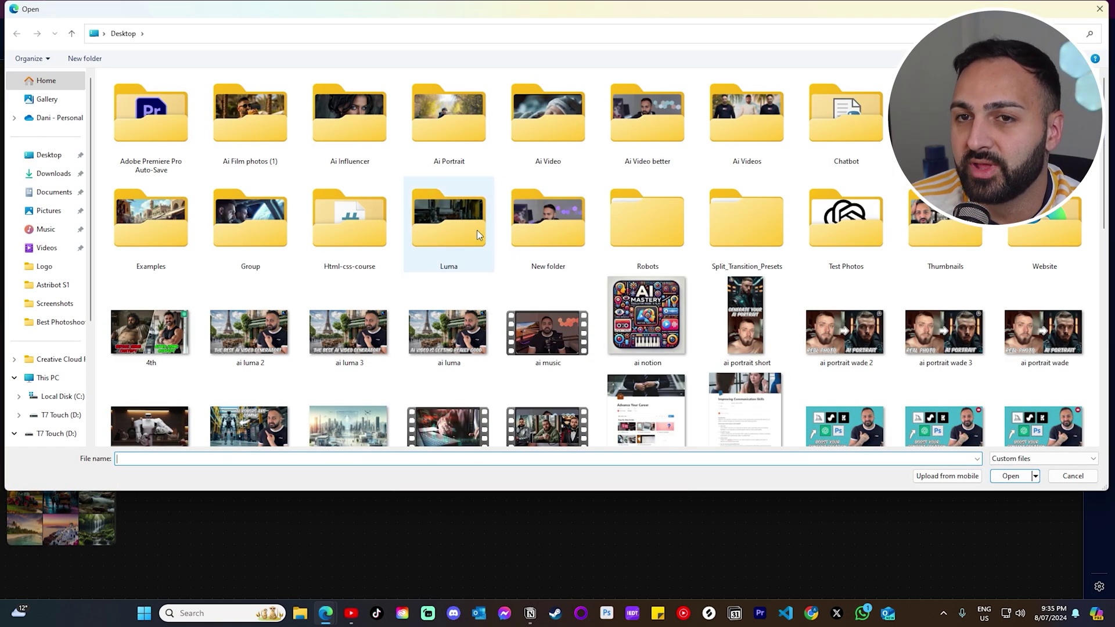
pyautogui.click(48, 174)
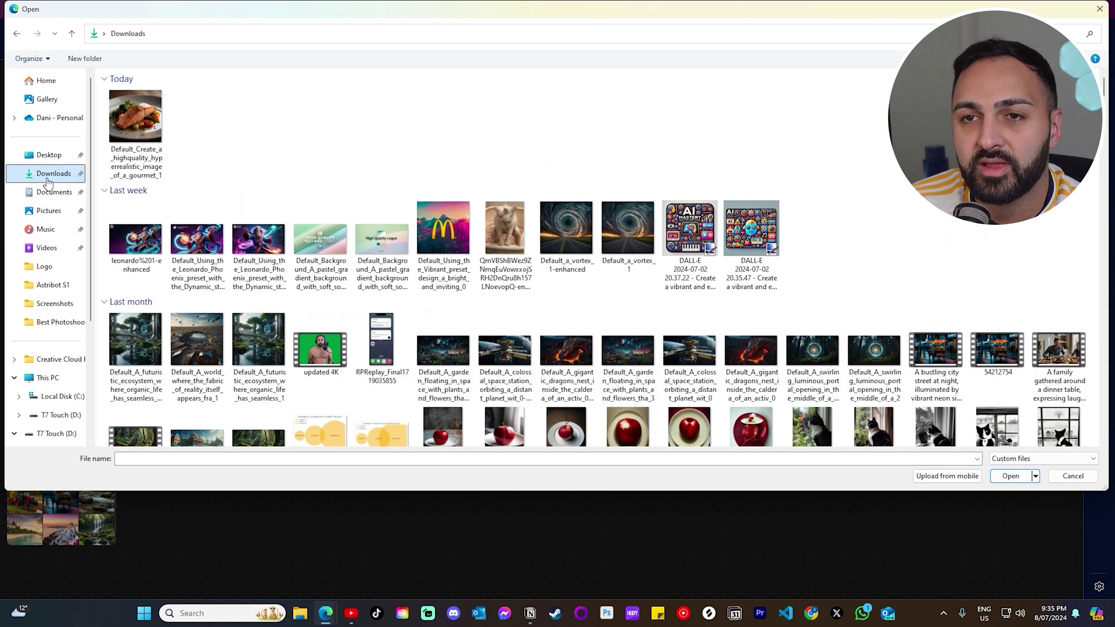
pyautogui.doubleClick(119, 119)
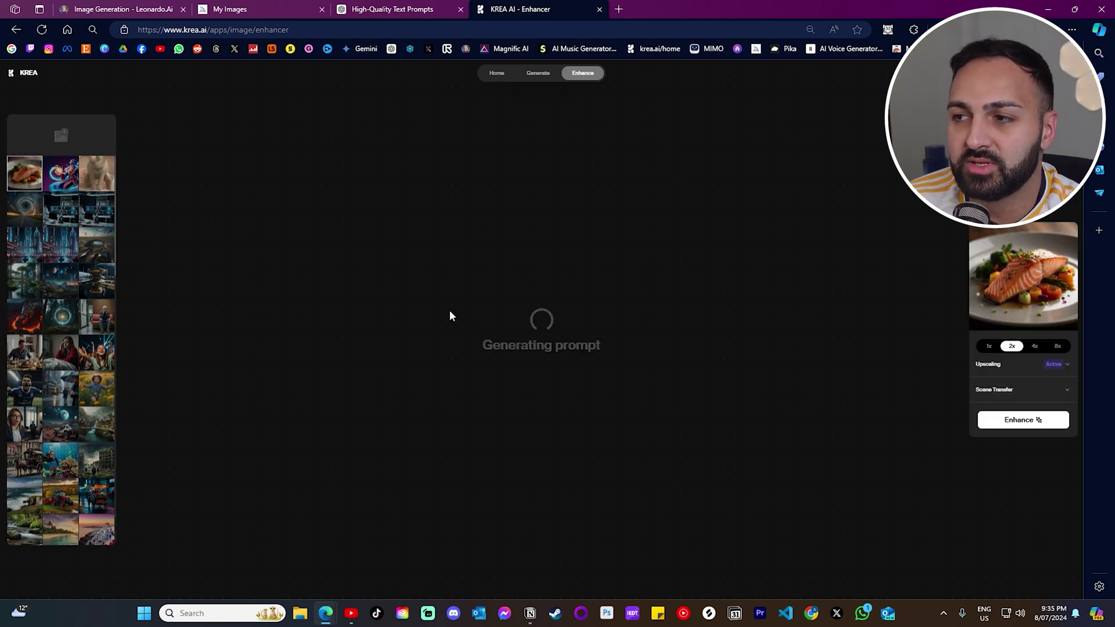
pyautogui.click(1065, 369)
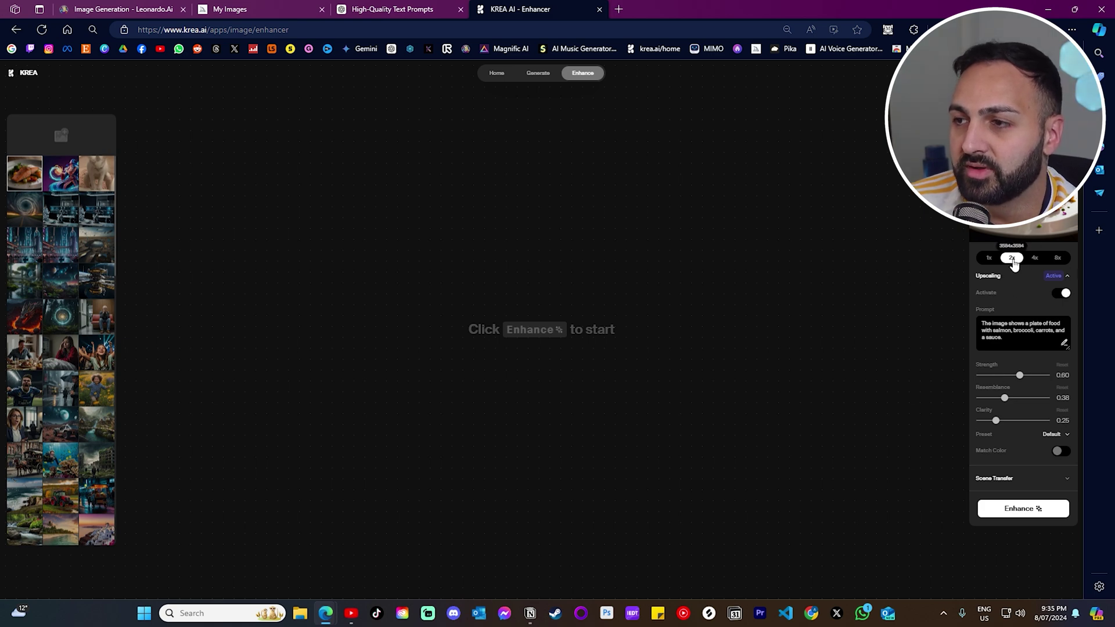
pyautogui.click(1024, 509)
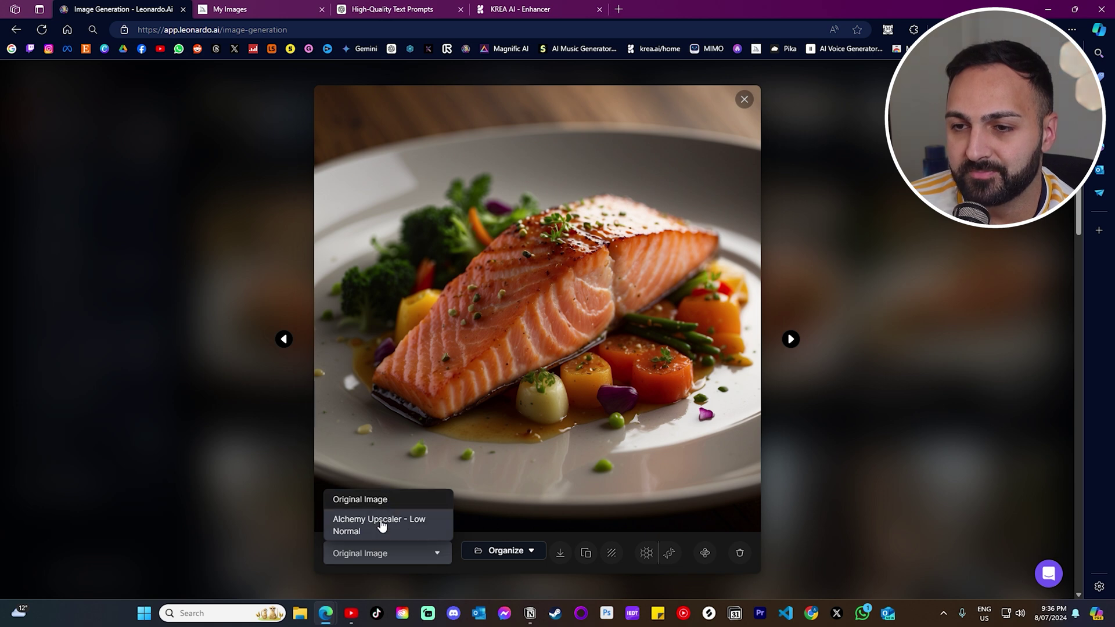
# Toggle the salmon image between its Original and Alchemy Upscaler - Low Normal versions.
pyautogui.click(388, 536)
pyautogui.click(383, 555)
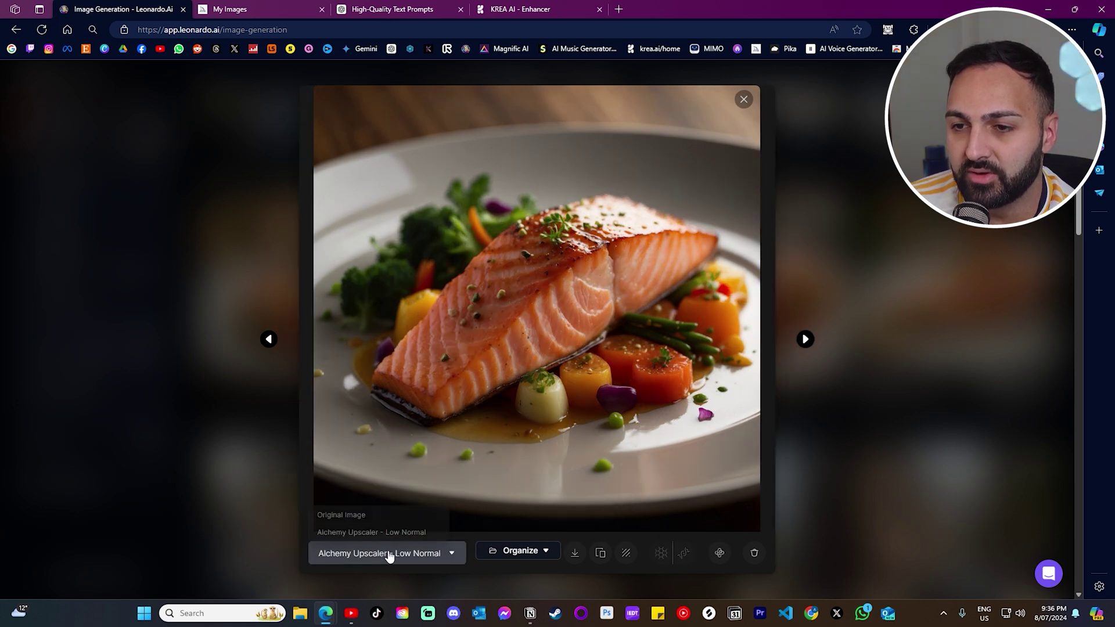
pyautogui.click(448, 516)
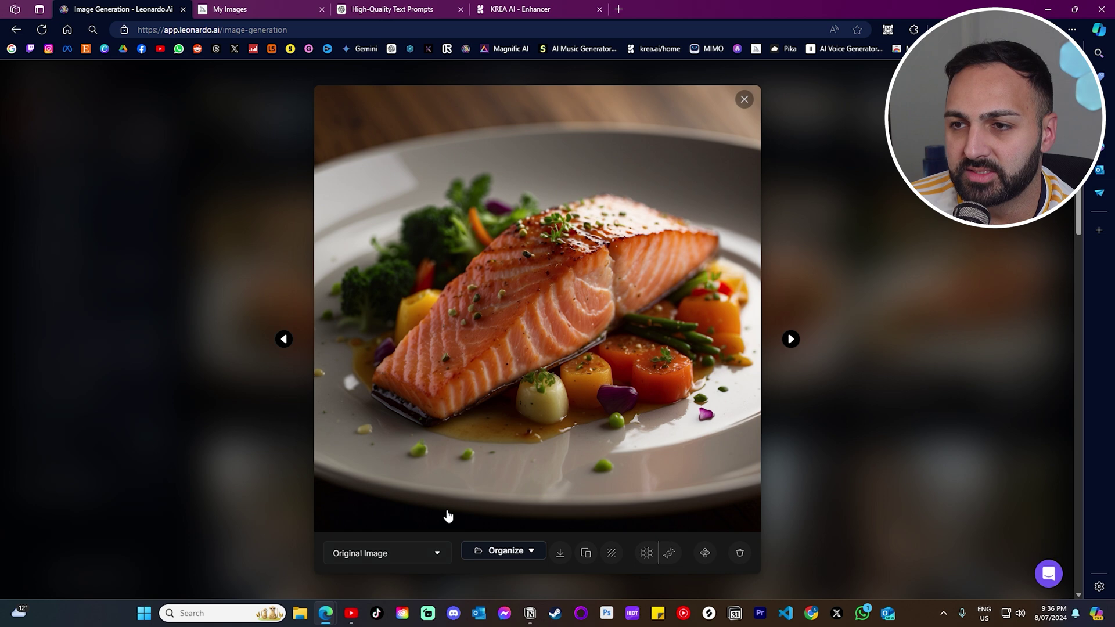
pyautogui.click(432, 549)
pyautogui.click(435, 530)
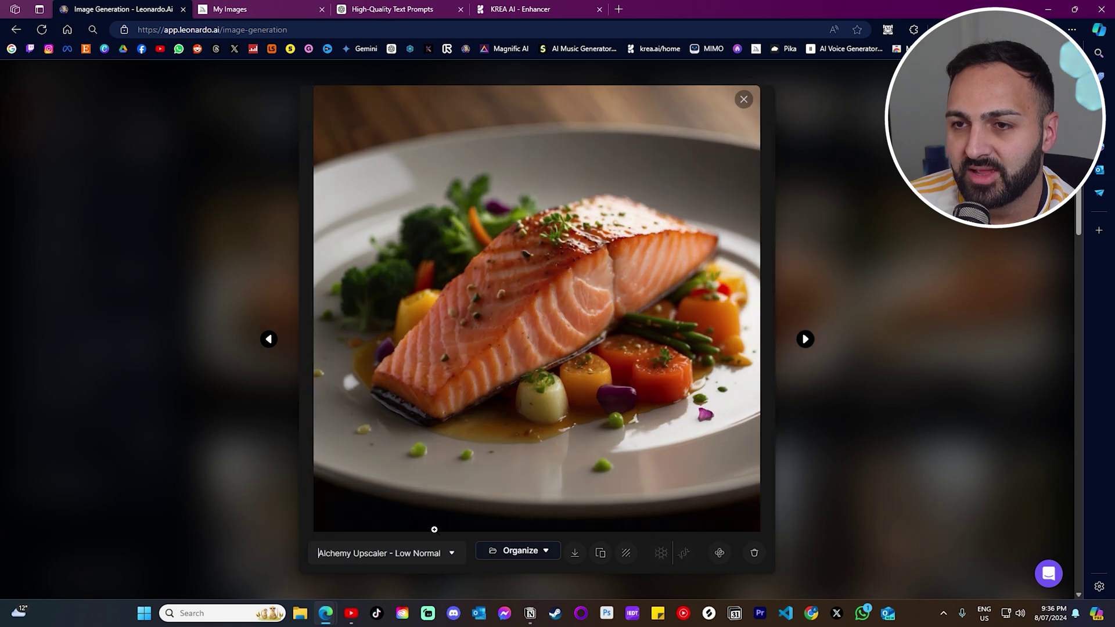
pyautogui.click(413, 557)
pyautogui.click(437, 516)
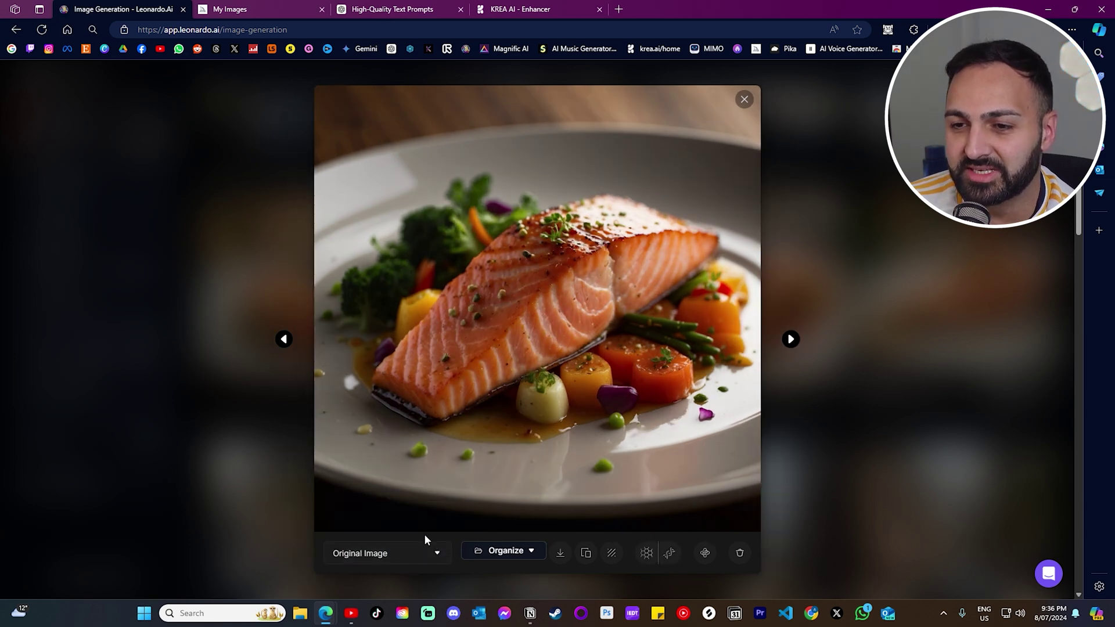
pyautogui.click(425, 550)
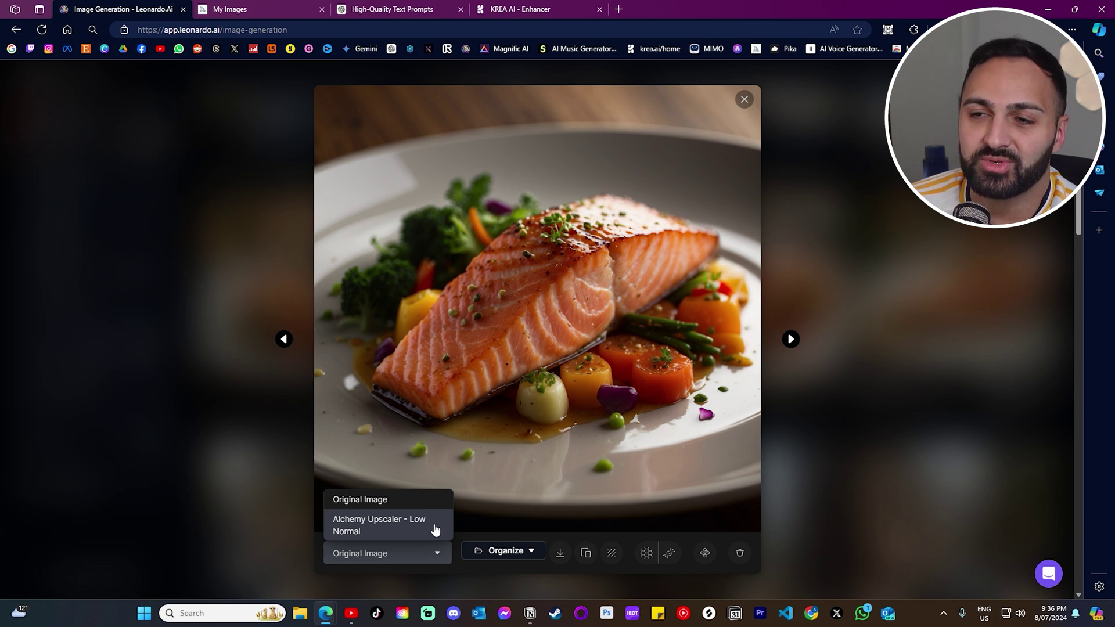
pyautogui.click(436, 529)
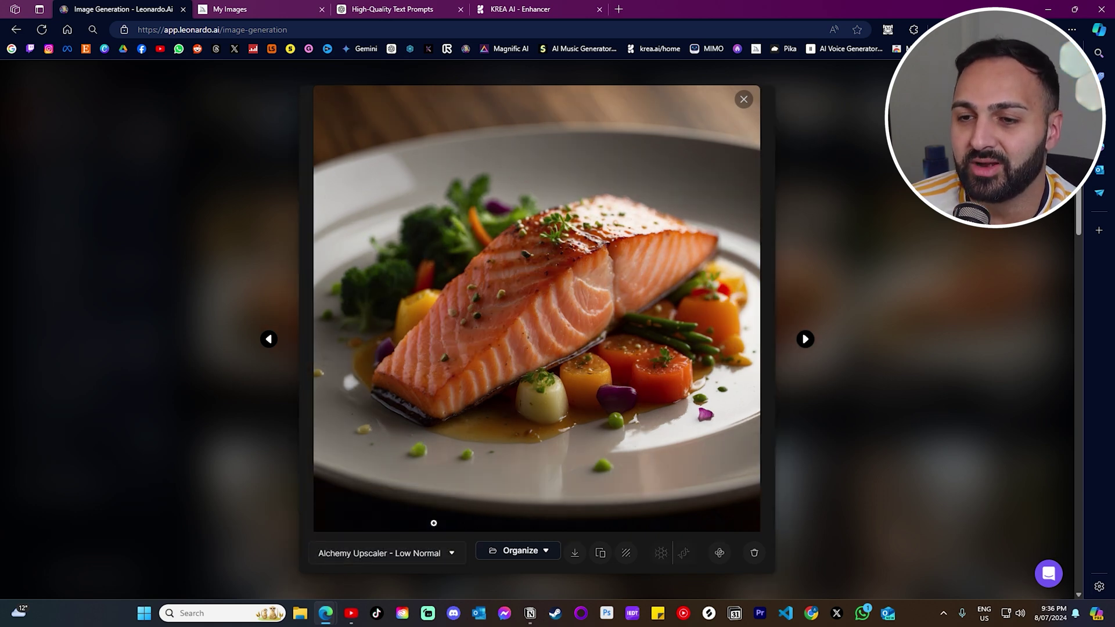
pyautogui.click(410, 555)
pyautogui.click(430, 513)
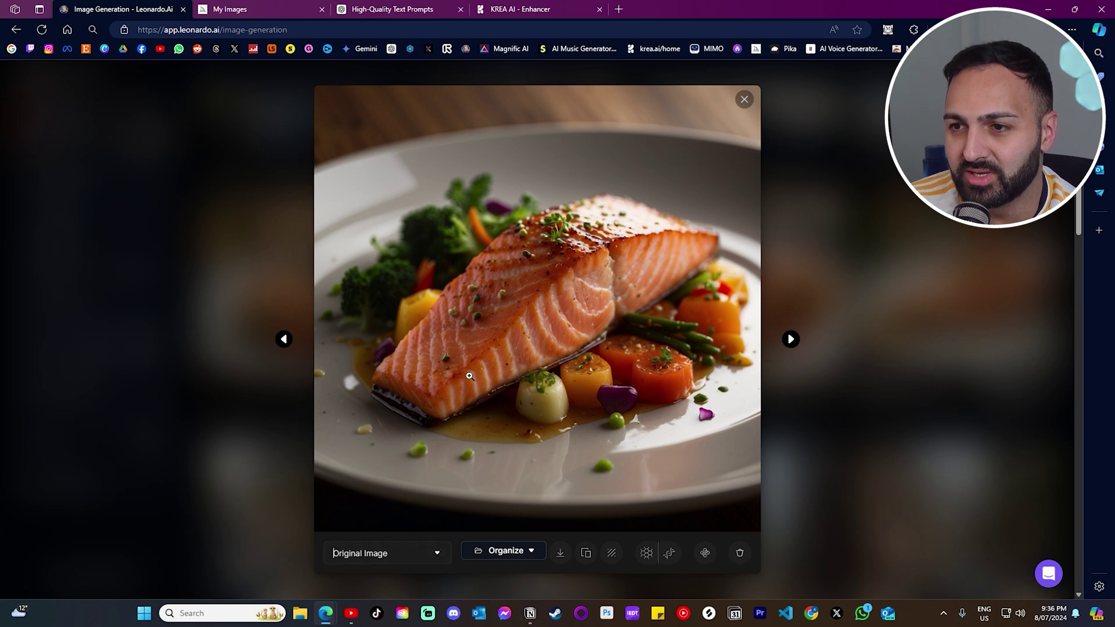
# Zoom in on the original and Low Normal salmon to compare detail, ending on the original.
pyautogui.click(429, 374)
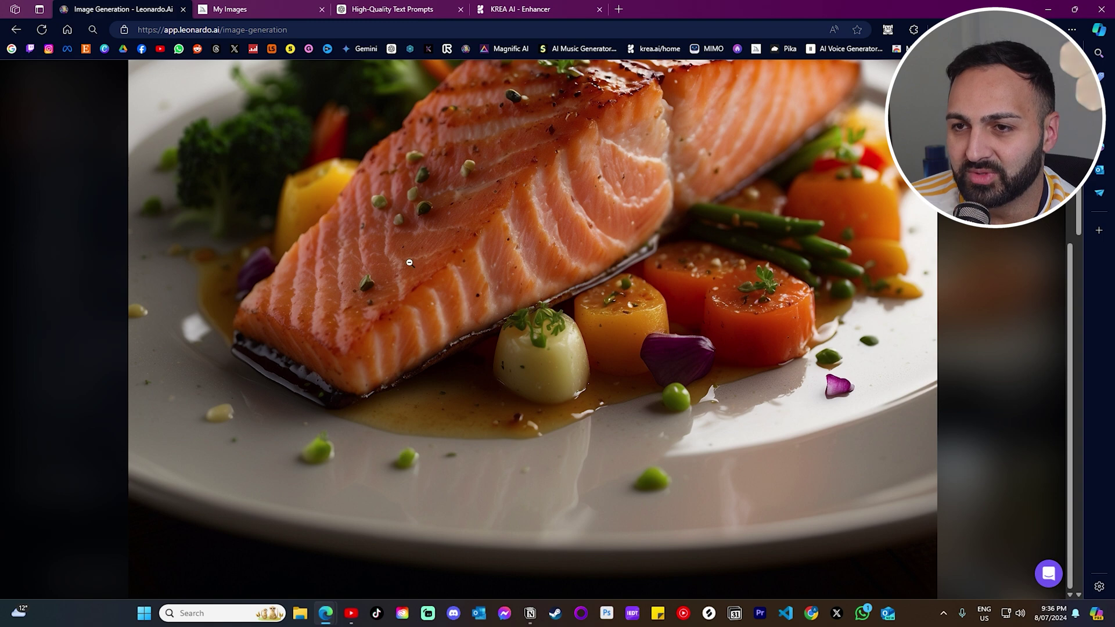
pyautogui.click(409, 262)
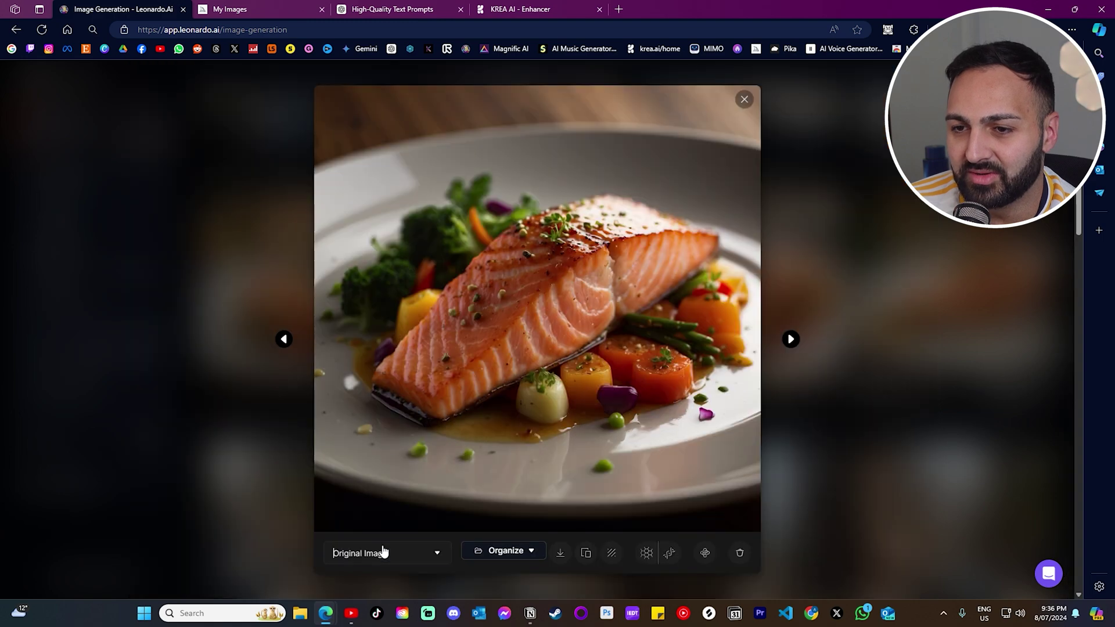
pyautogui.click(378, 550)
pyautogui.click(411, 528)
pyautogui.click(428, 414)
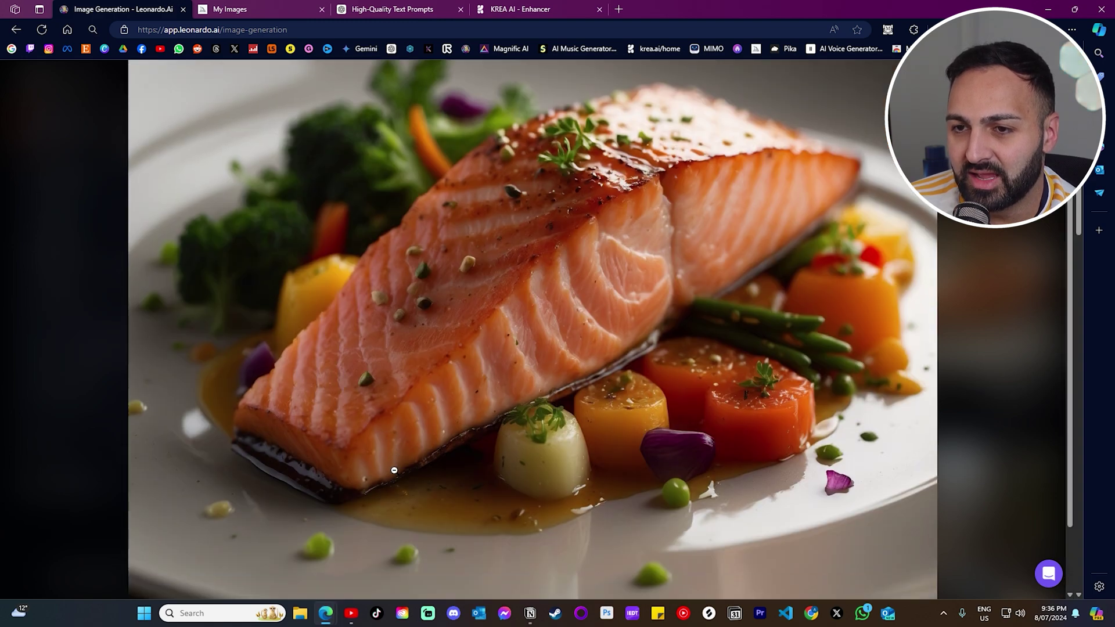
pyautogui.click(363, 373)
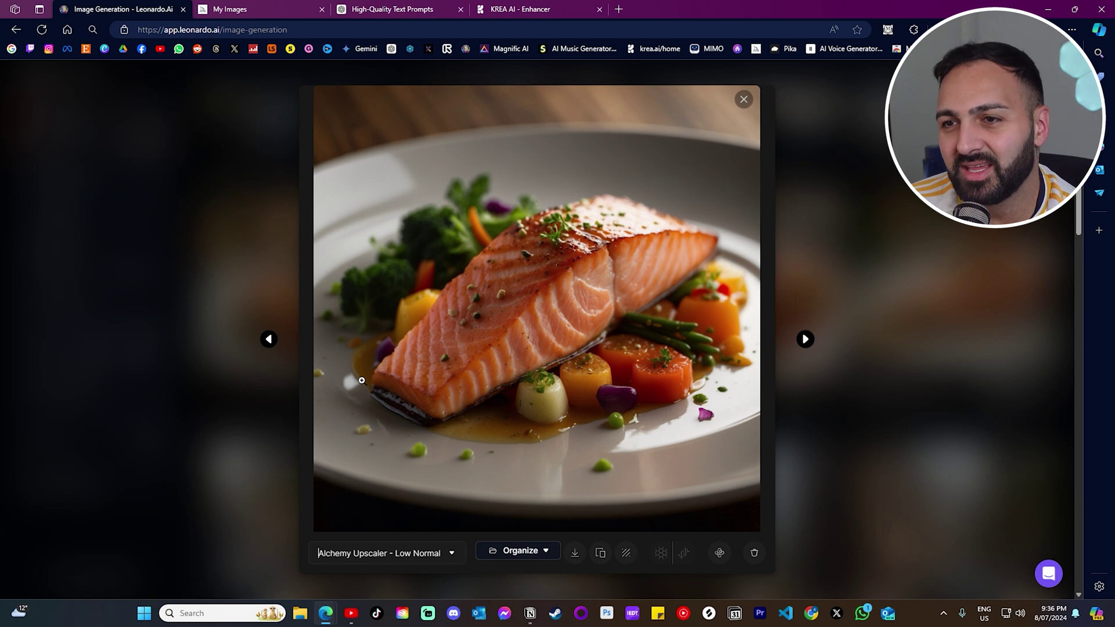
pyautogui.click(401, 553)
pyautogui.click(404, 511)
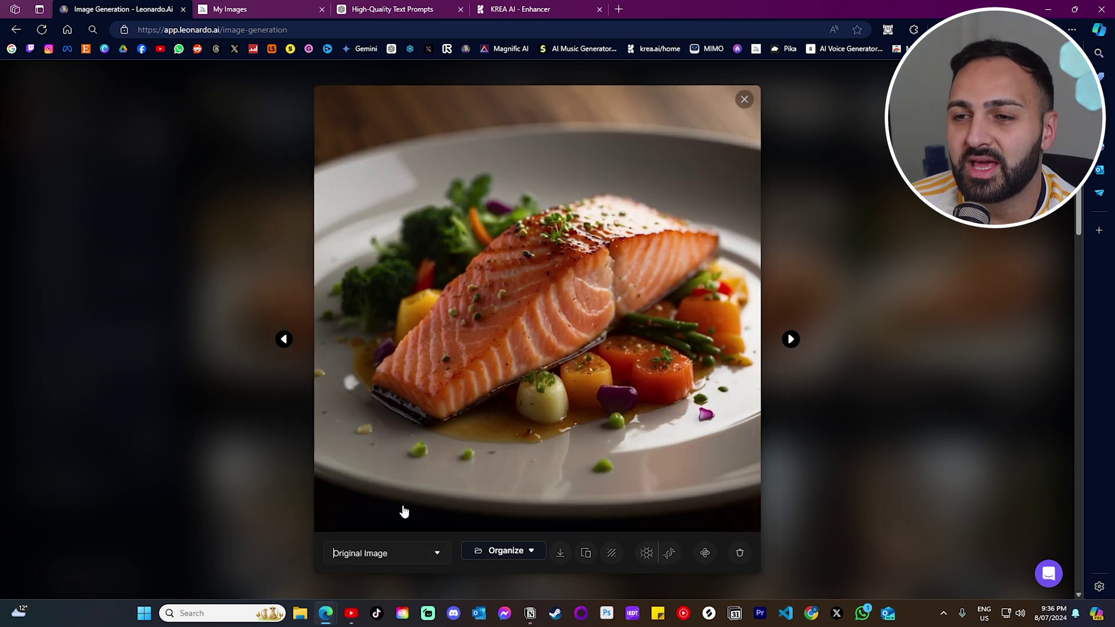
# Create an Alchemy Crisp upscale of the salmon and switch between it and the Original Image.
pyautogui.click(677, 559)
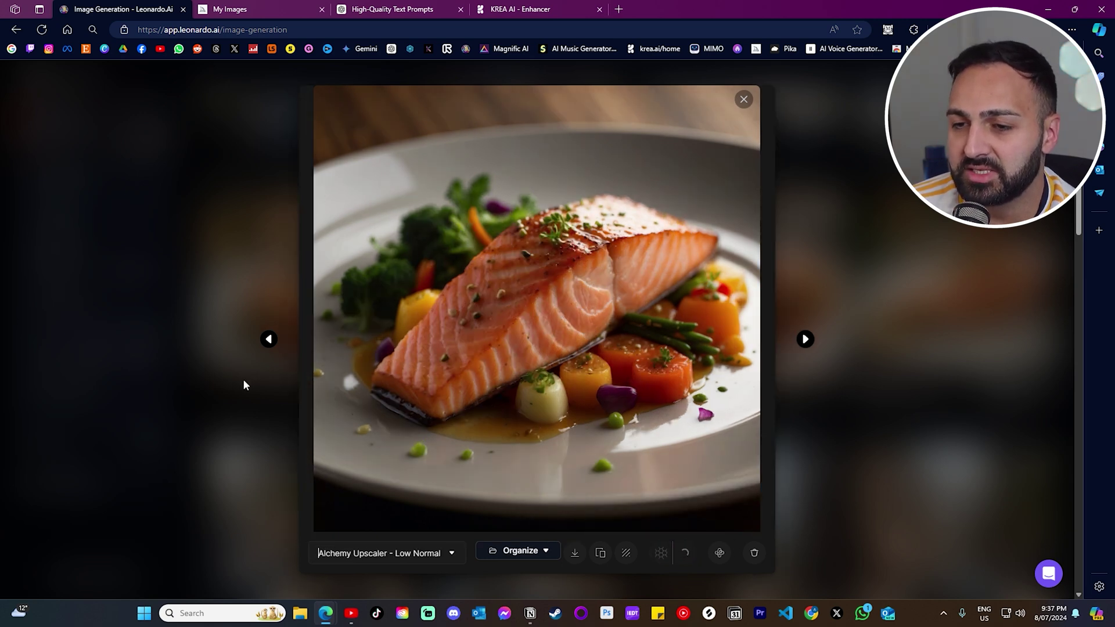
pyautogui.click(416, 553)
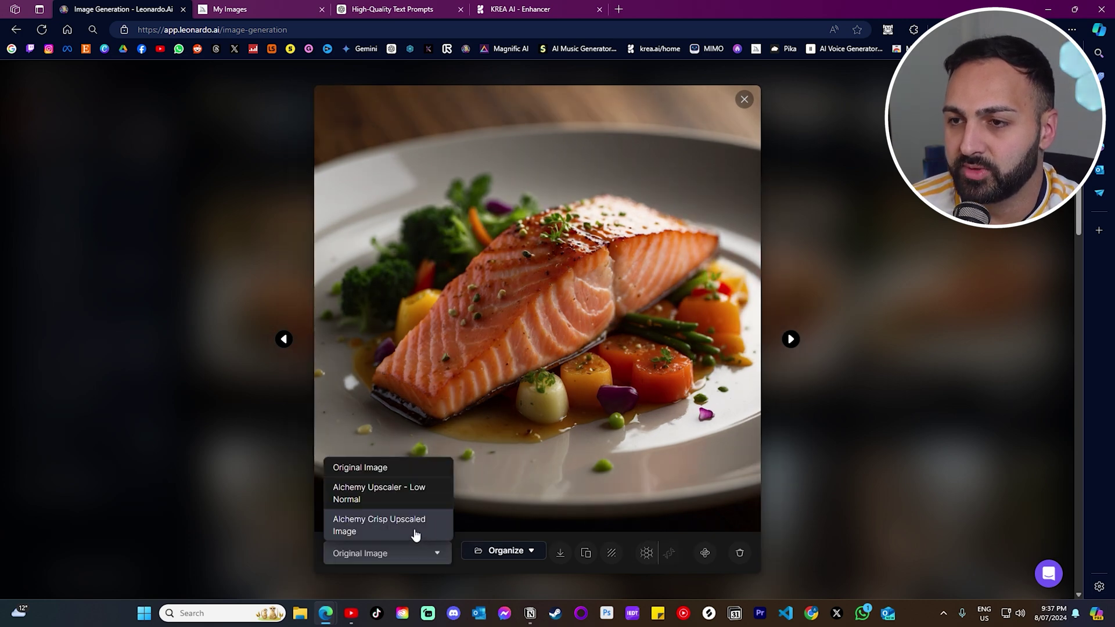
pyautogui.click(416, 535)
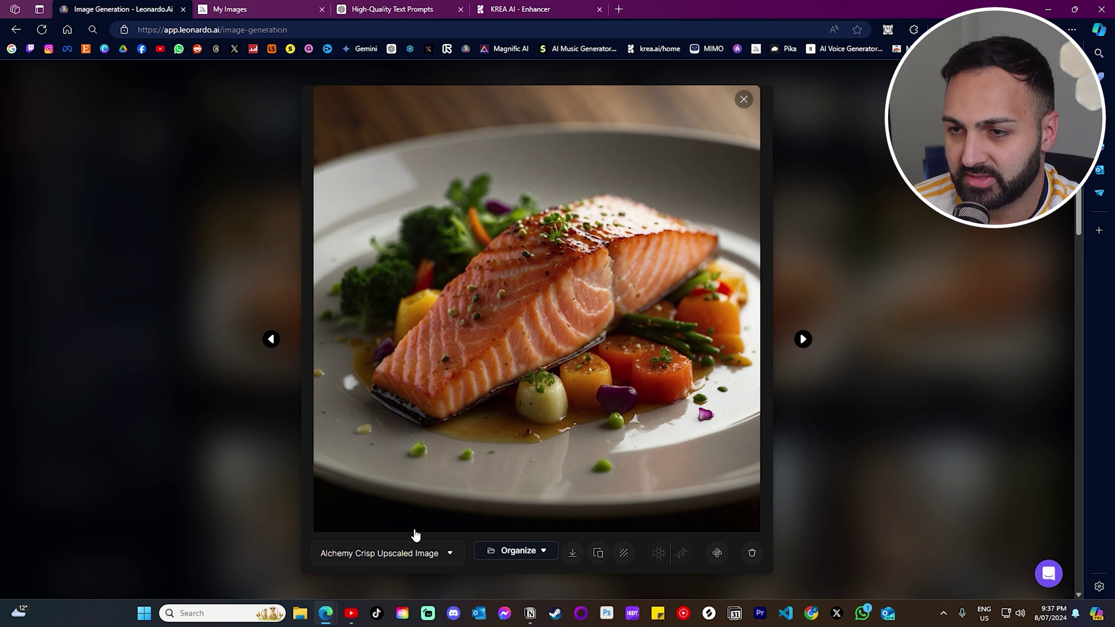
pyautogui.click(415, 556)
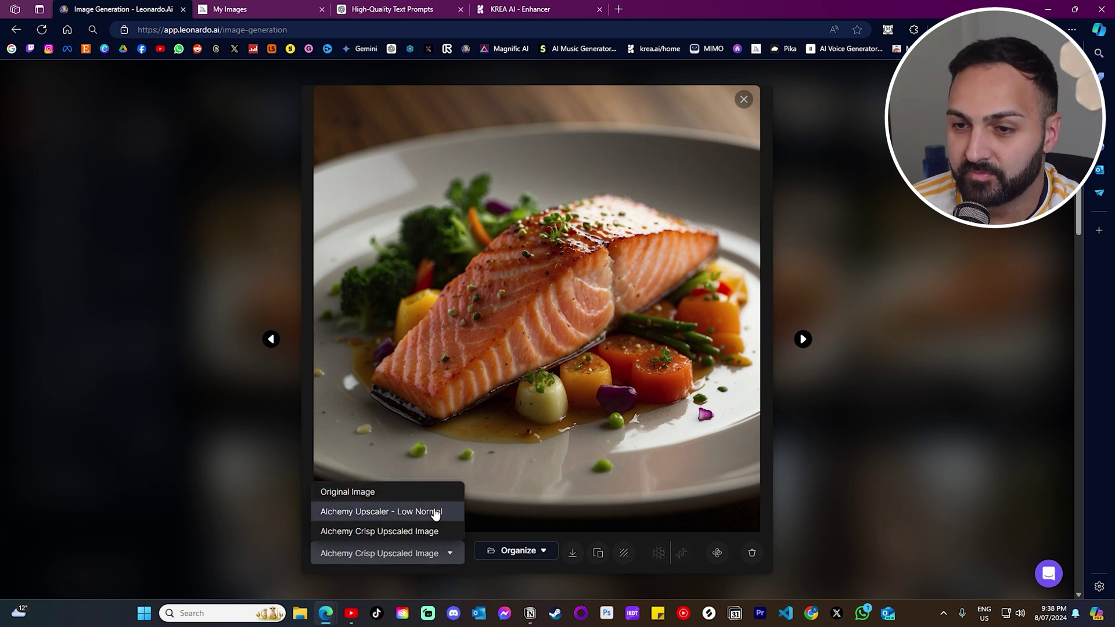
pyautogui.click(435, 500)
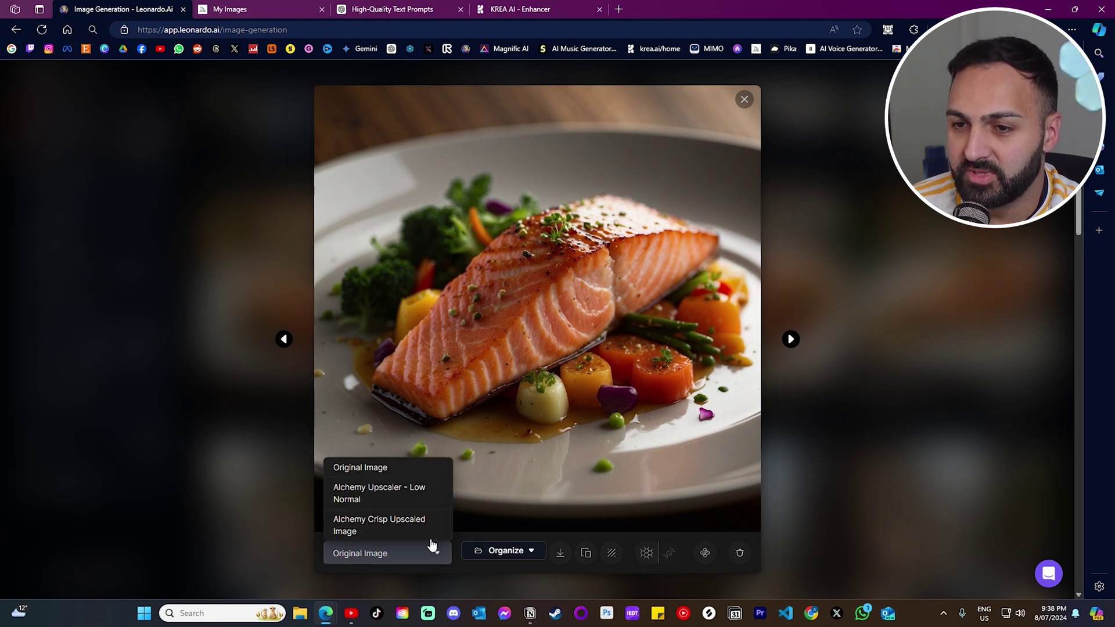
pyautogui.click(432, 537)
pyautogui.click(408, 494)
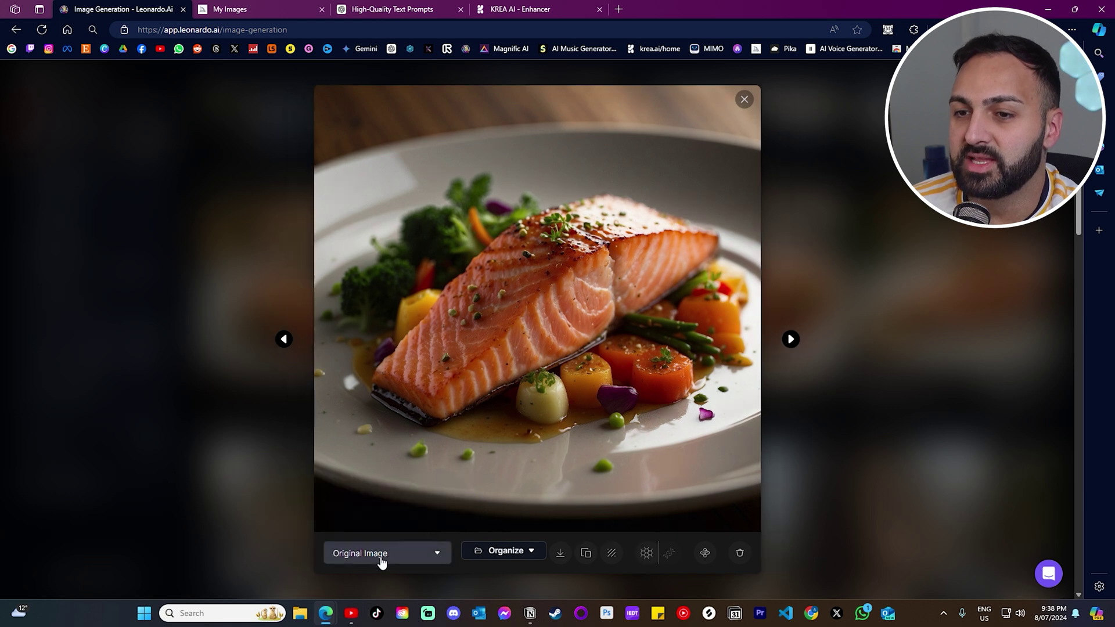
# Keep comparing the Crisp Upscaled and original versions, zooming in on the crisp upscale's detail.
pyautogui.click(399, 532)
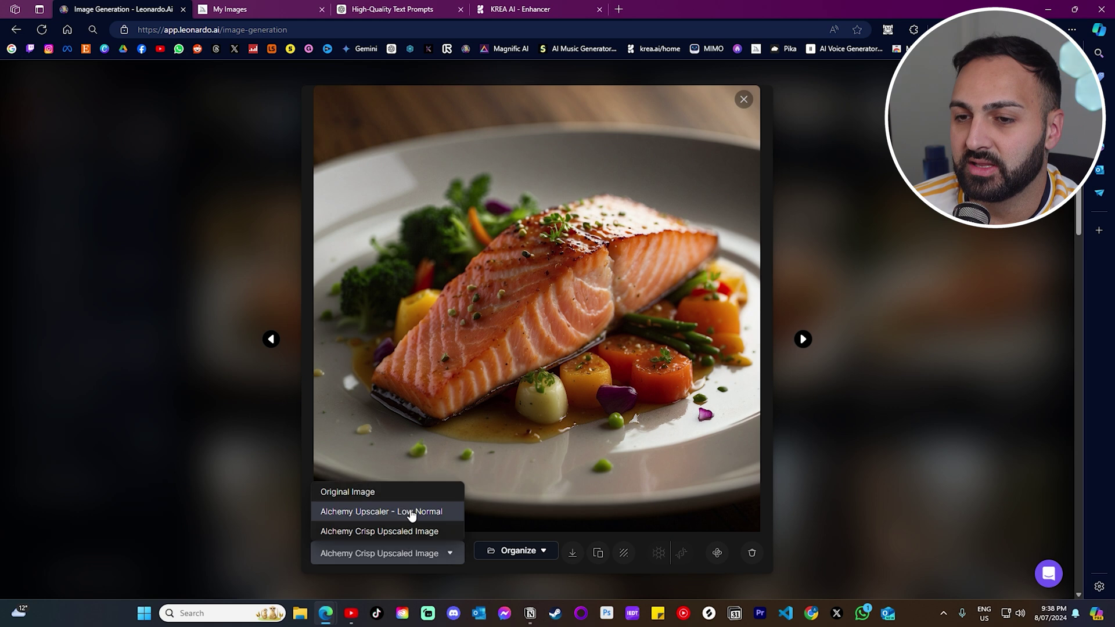
pyautogui.click(414, 493)
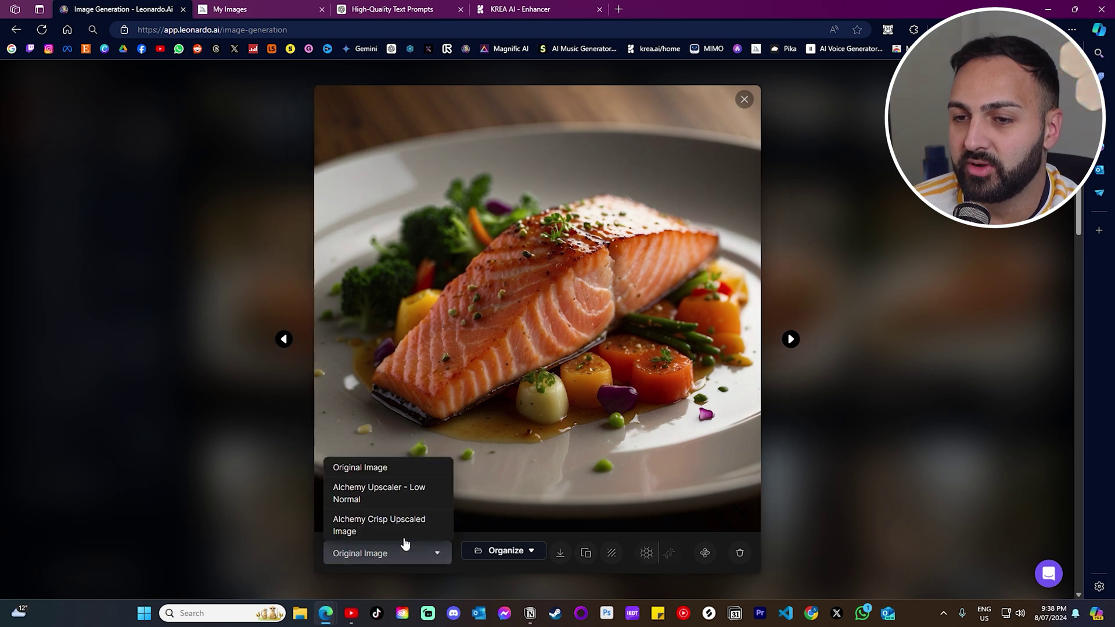
pyautogui.click(405, 533)
pyautogui.click(459, 365)
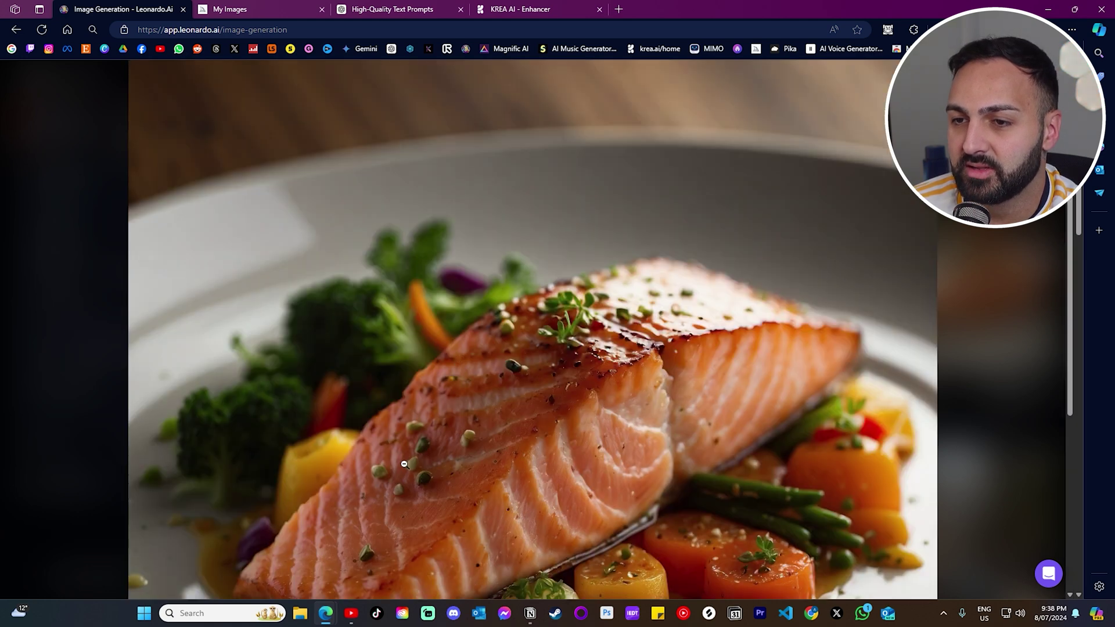
pyautogui.click(421, 304)
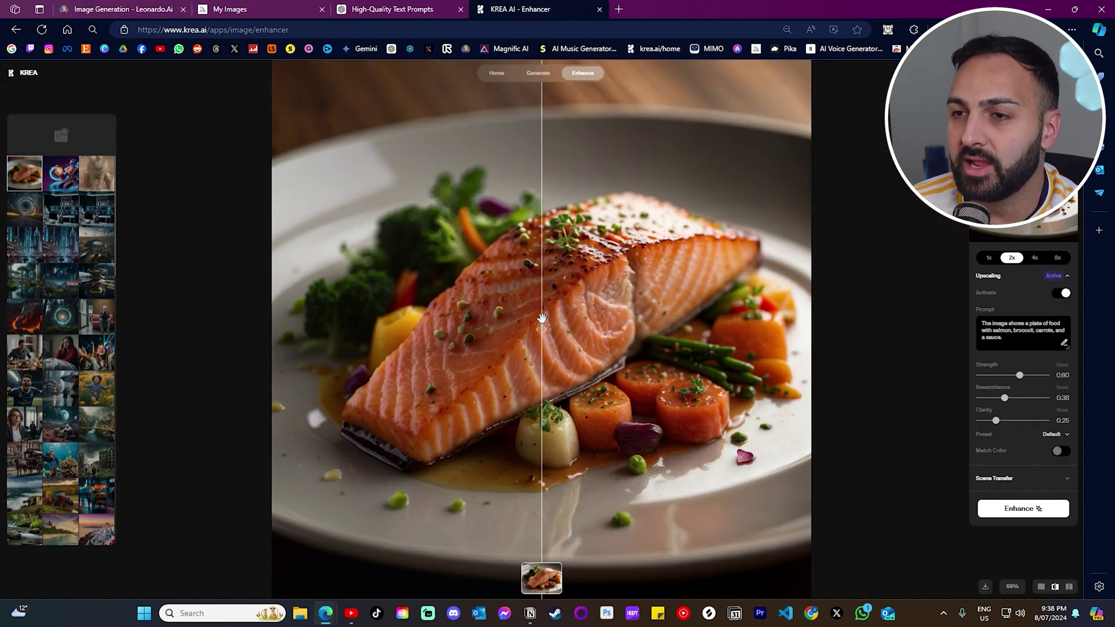
# Sweep Krea's before/after slider across the salmon plate, then go back to the Leonardo.Ai tab.
pyautogui.moveTo(541, 317); pyautogui.dragTo(531, 268)
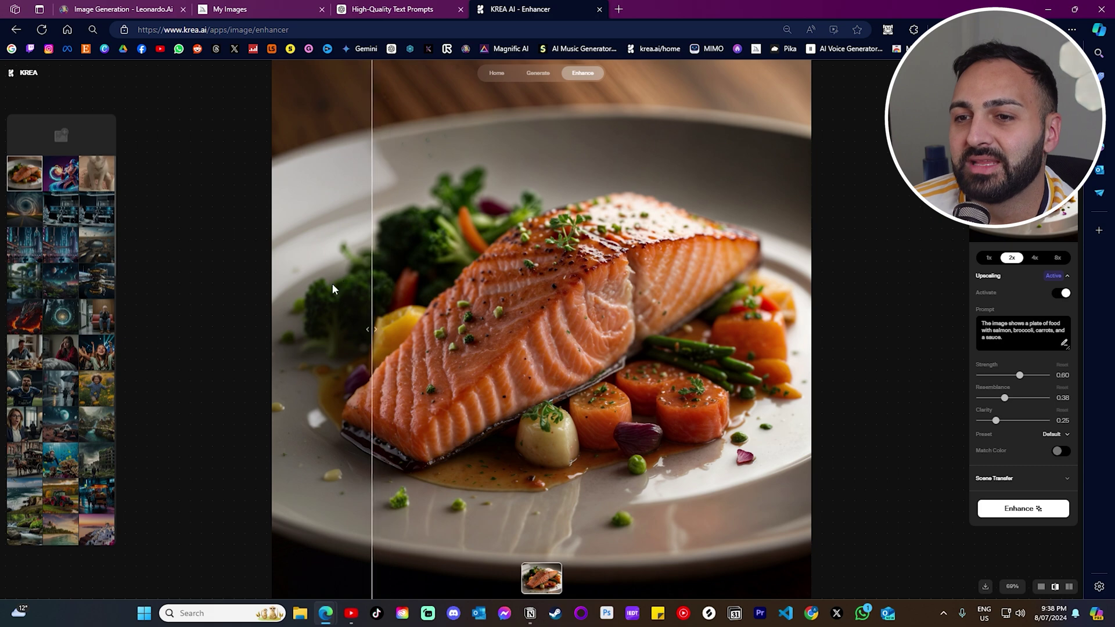
pyautogui.moveTo(257, 285); pyautogui.dragTo(345, 247)
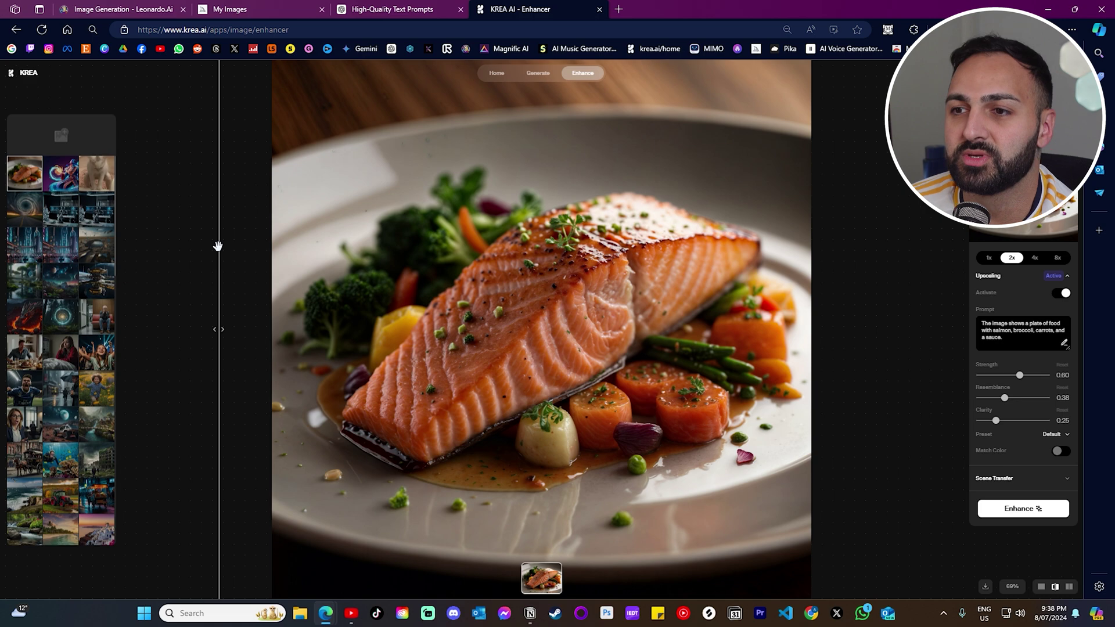
pyautogui.click(99, 11)
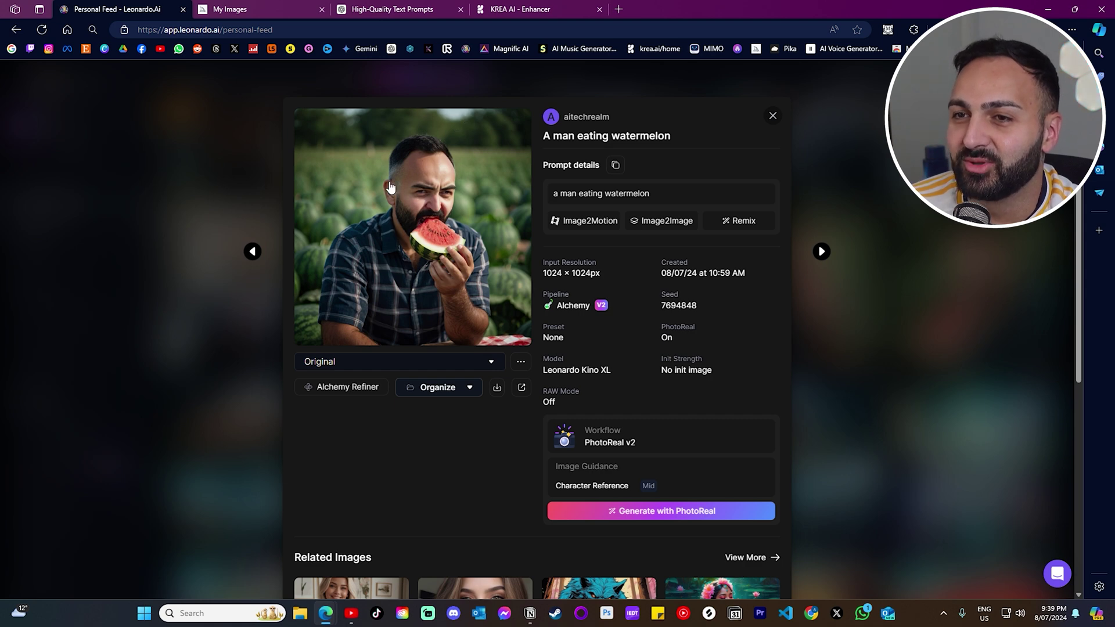
# Generate an Image2Motion video of the watermelon image at Motion Strength 5, then close the image view.
pyautogui.click(566, 223)
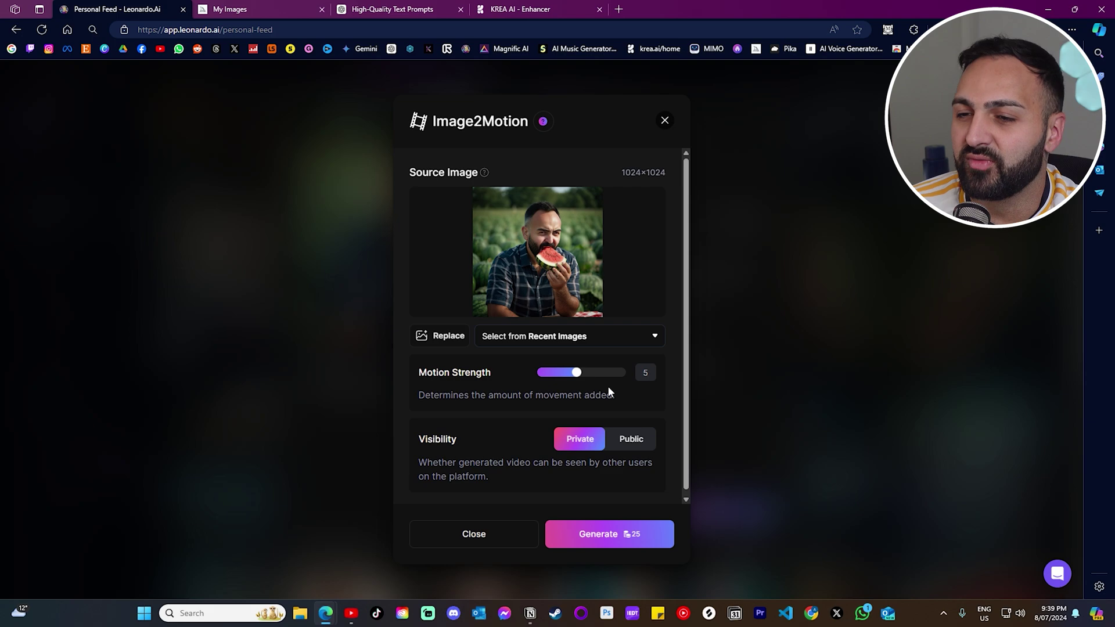
pyautogui.click(616, 537)
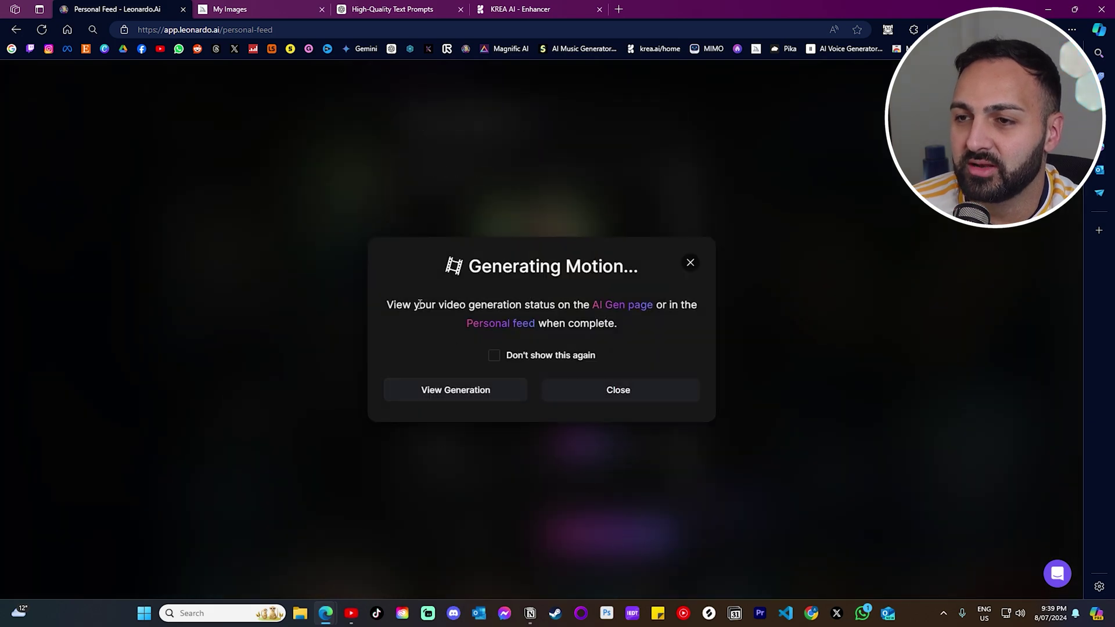
pyautogui.click(617, 396)
pyautogui.press('Escape')
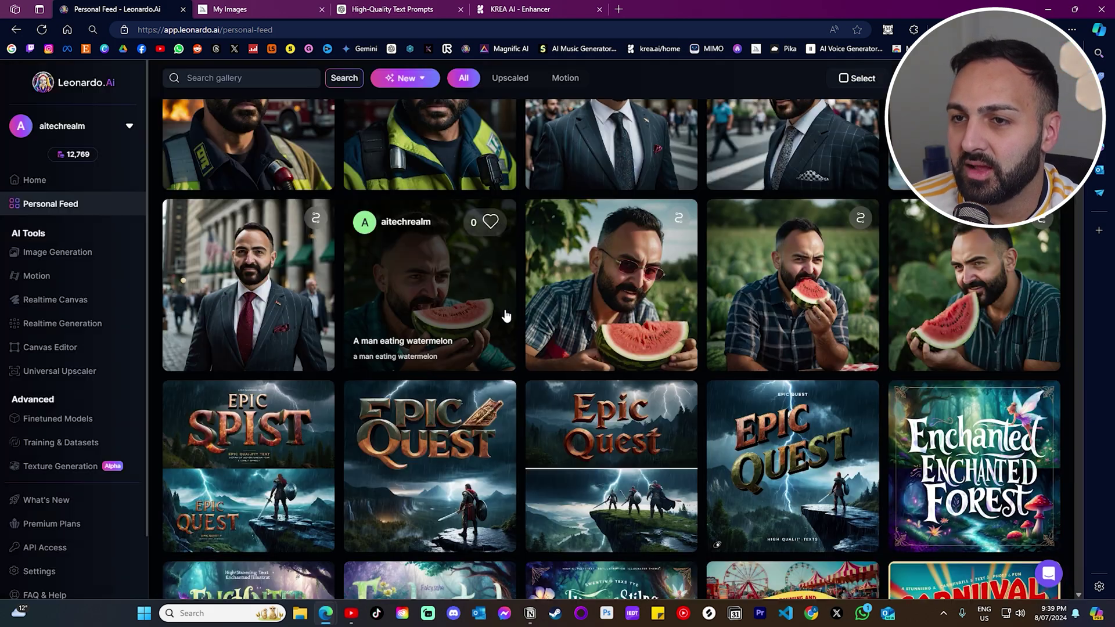
# Close the watermelon video and play the forest deer and city street motion videos.
pyautogui.scroll(10, 357, 434)
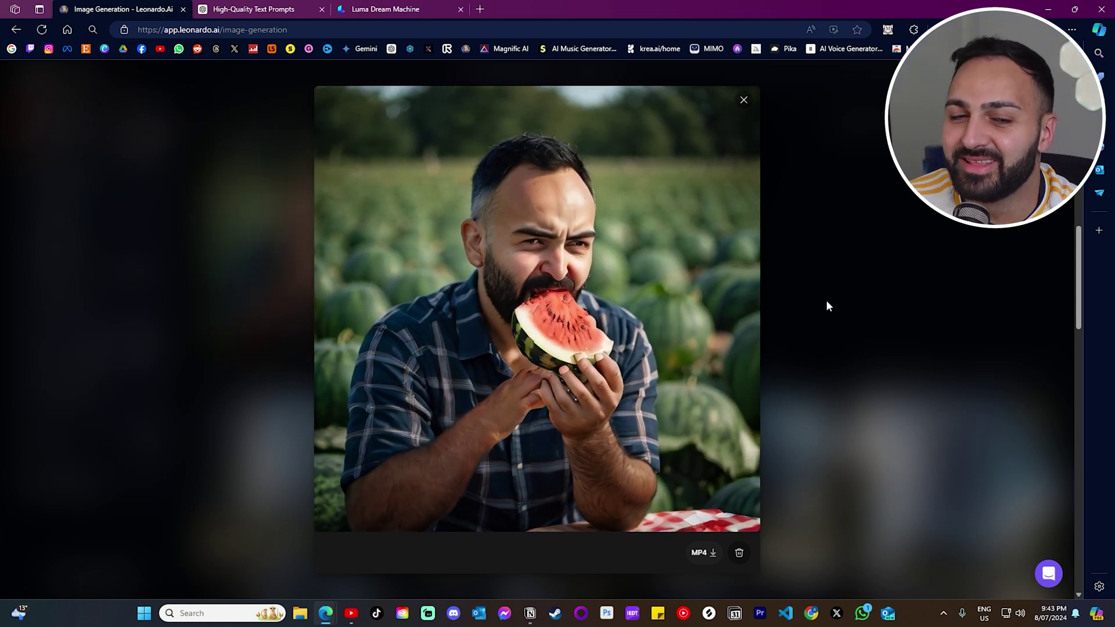
pyautogui.click(873, 228)
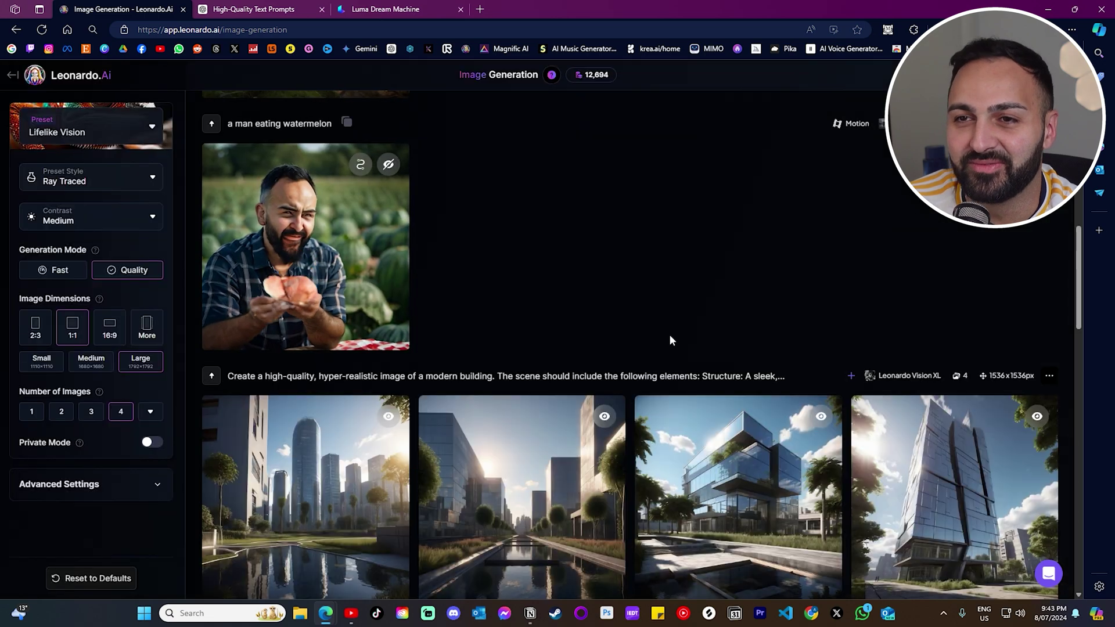
pyautogui.scroll(4, 590, 348)
pyautogui.click(296, 209)
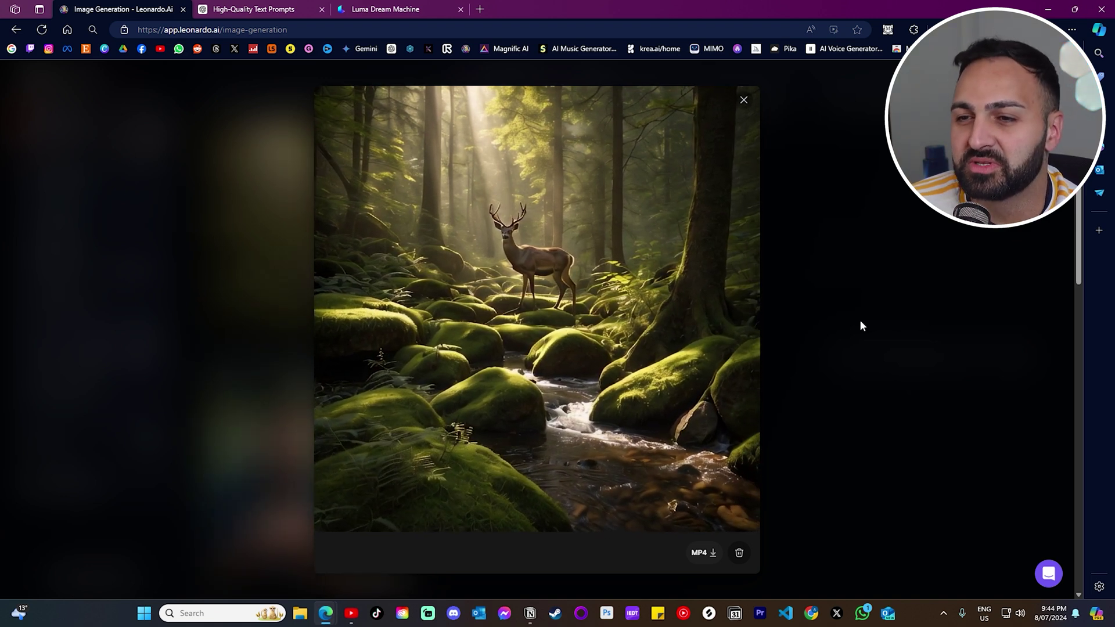
pyautogui.press('Right')
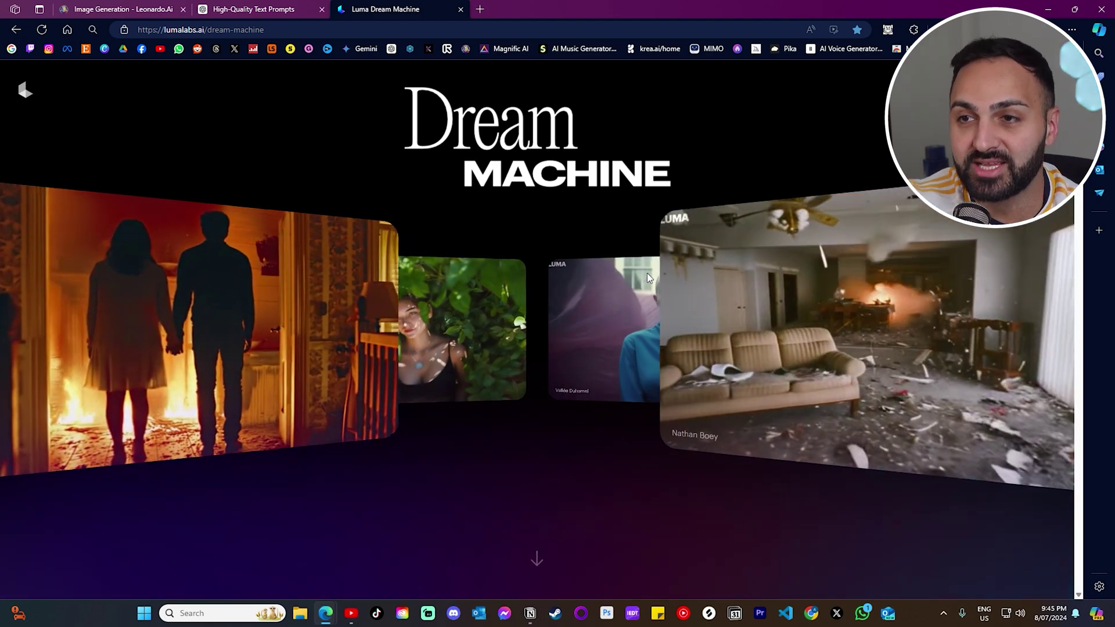
# Open past Luma creations until the bearded man biting watermelon video appears.
pyautogui.click(647, 273)
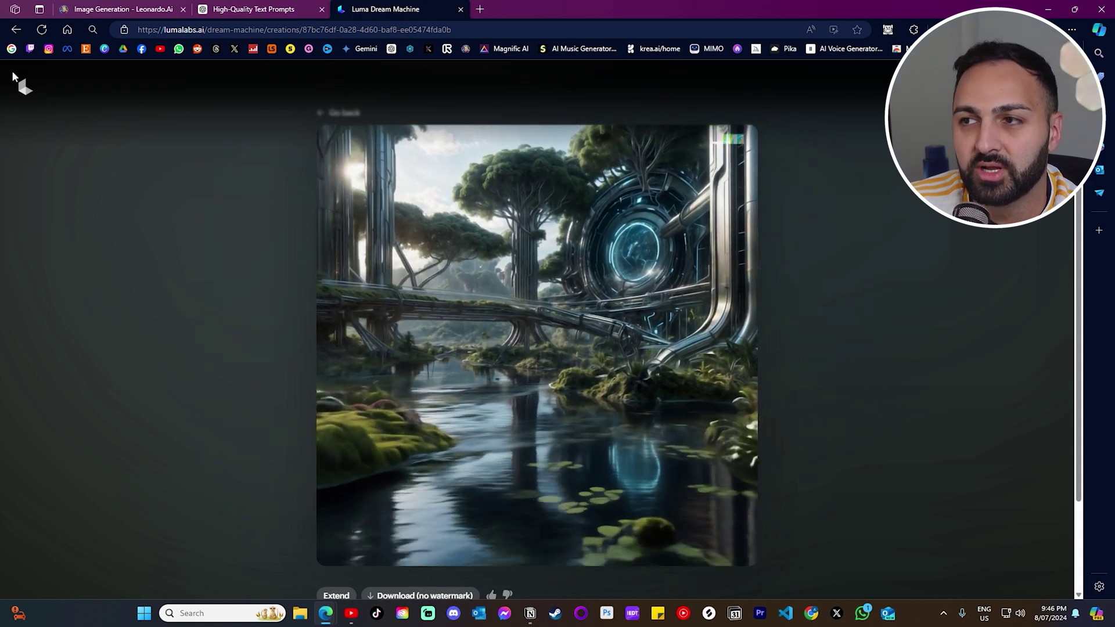
pyautogui.click(916, 298)
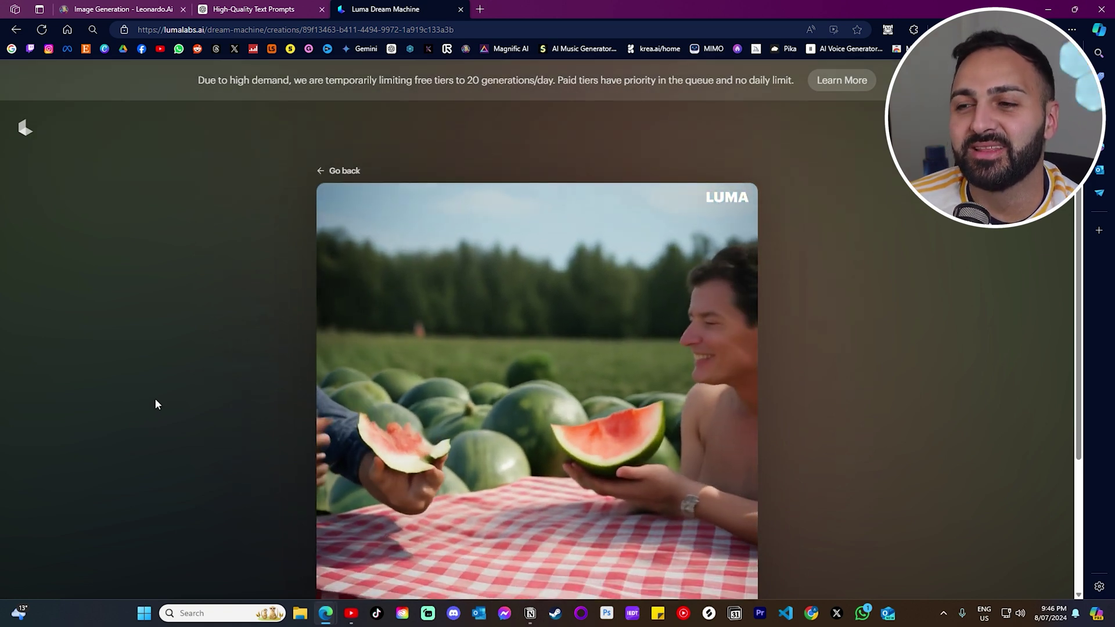
# Open the curly-haired man, forest deer and city street tram creations in turn.
pyautogui.click(339, 171)
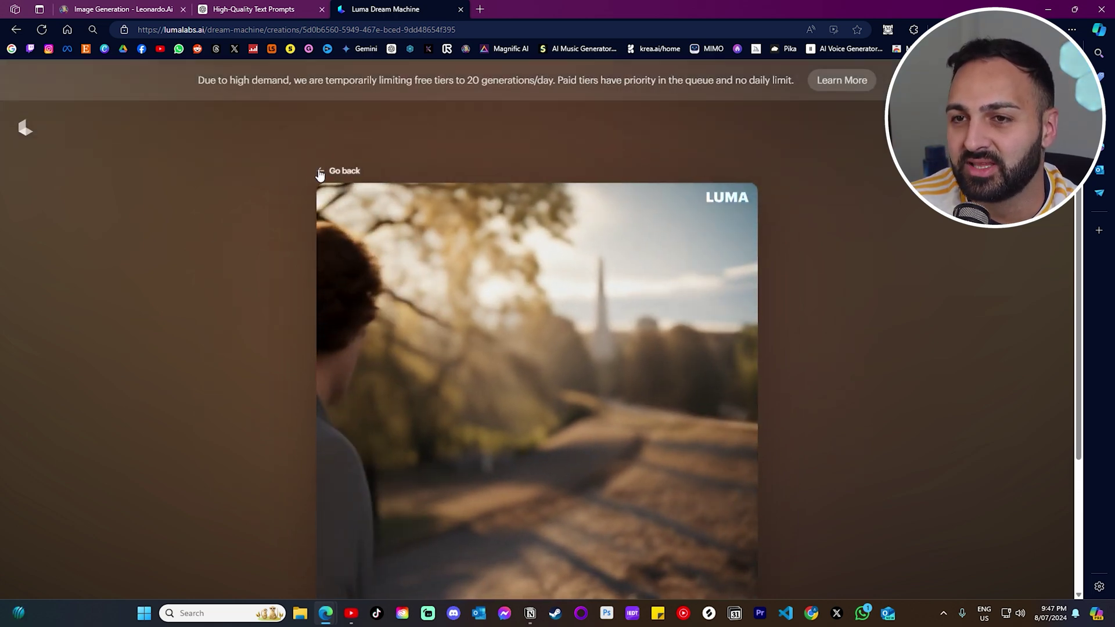
pyautogui.click(320, 173)
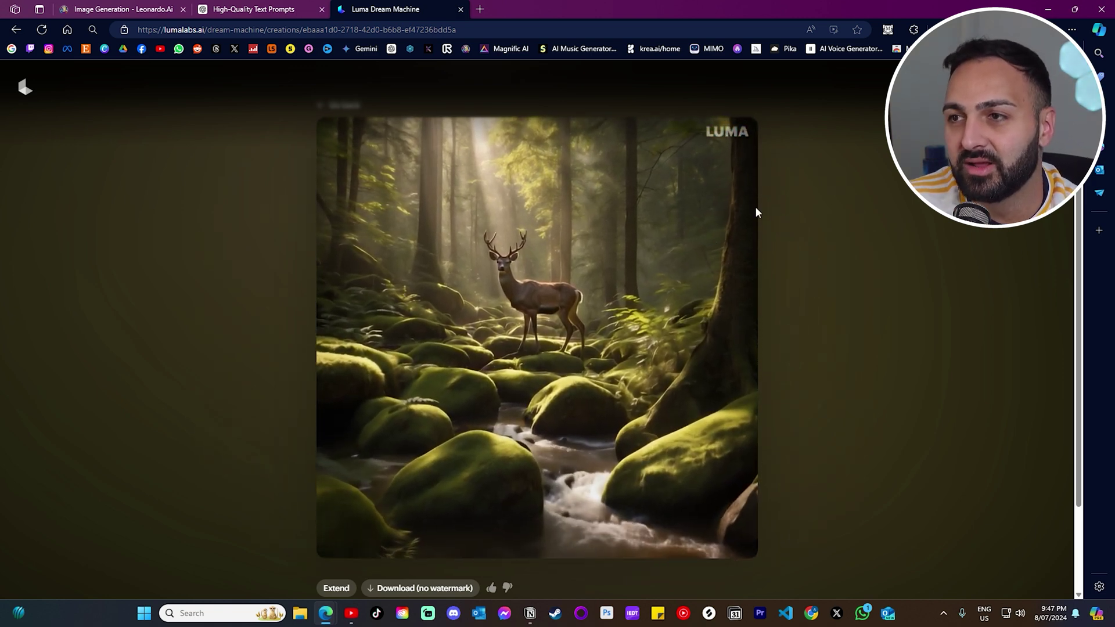
pyautogui.scroll(-1, 984, 296)
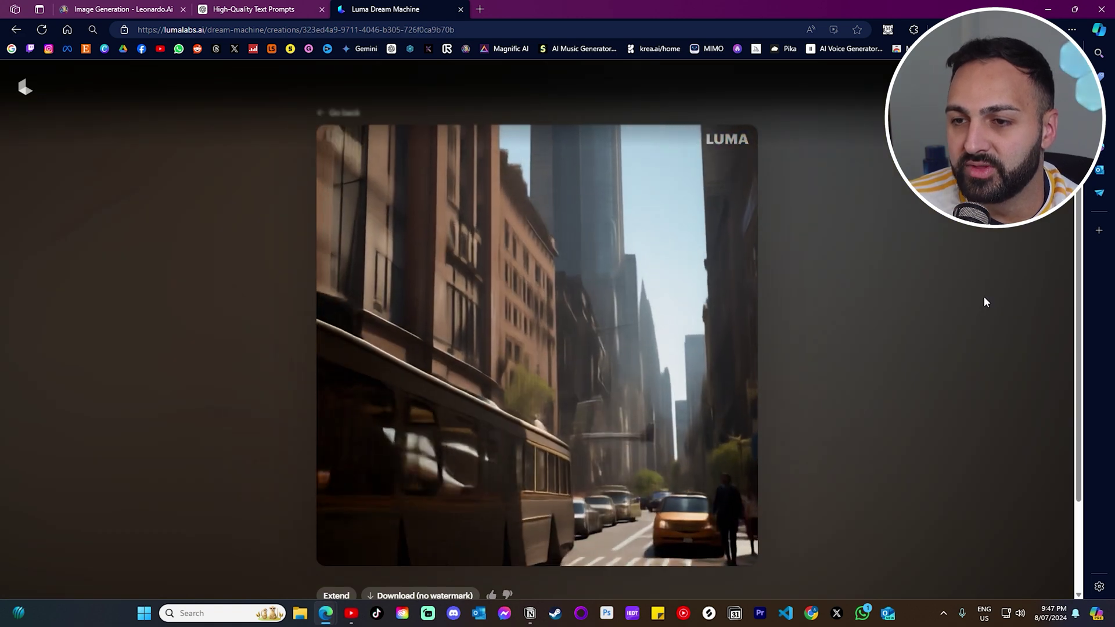